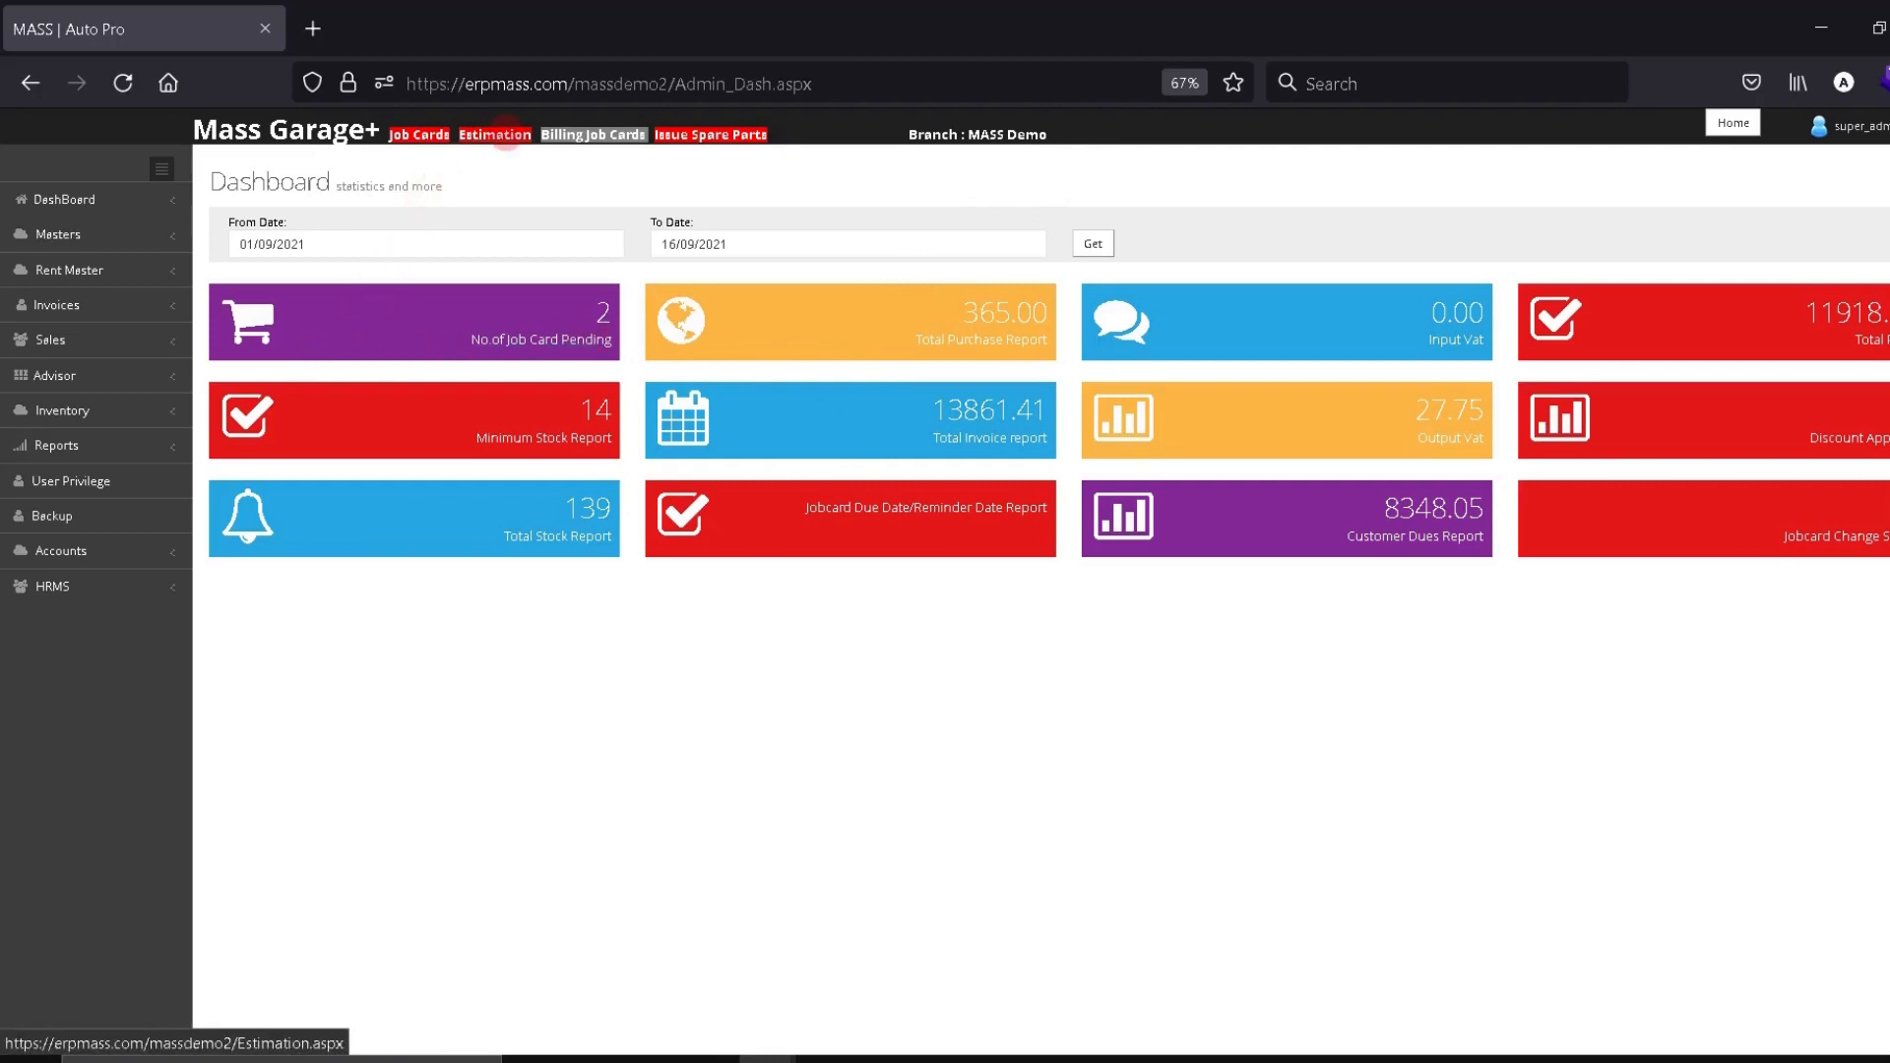
# Expand Advisor and bring up a blank Estimation form numbered RSE1-11
pyautogui.click(99, 382)
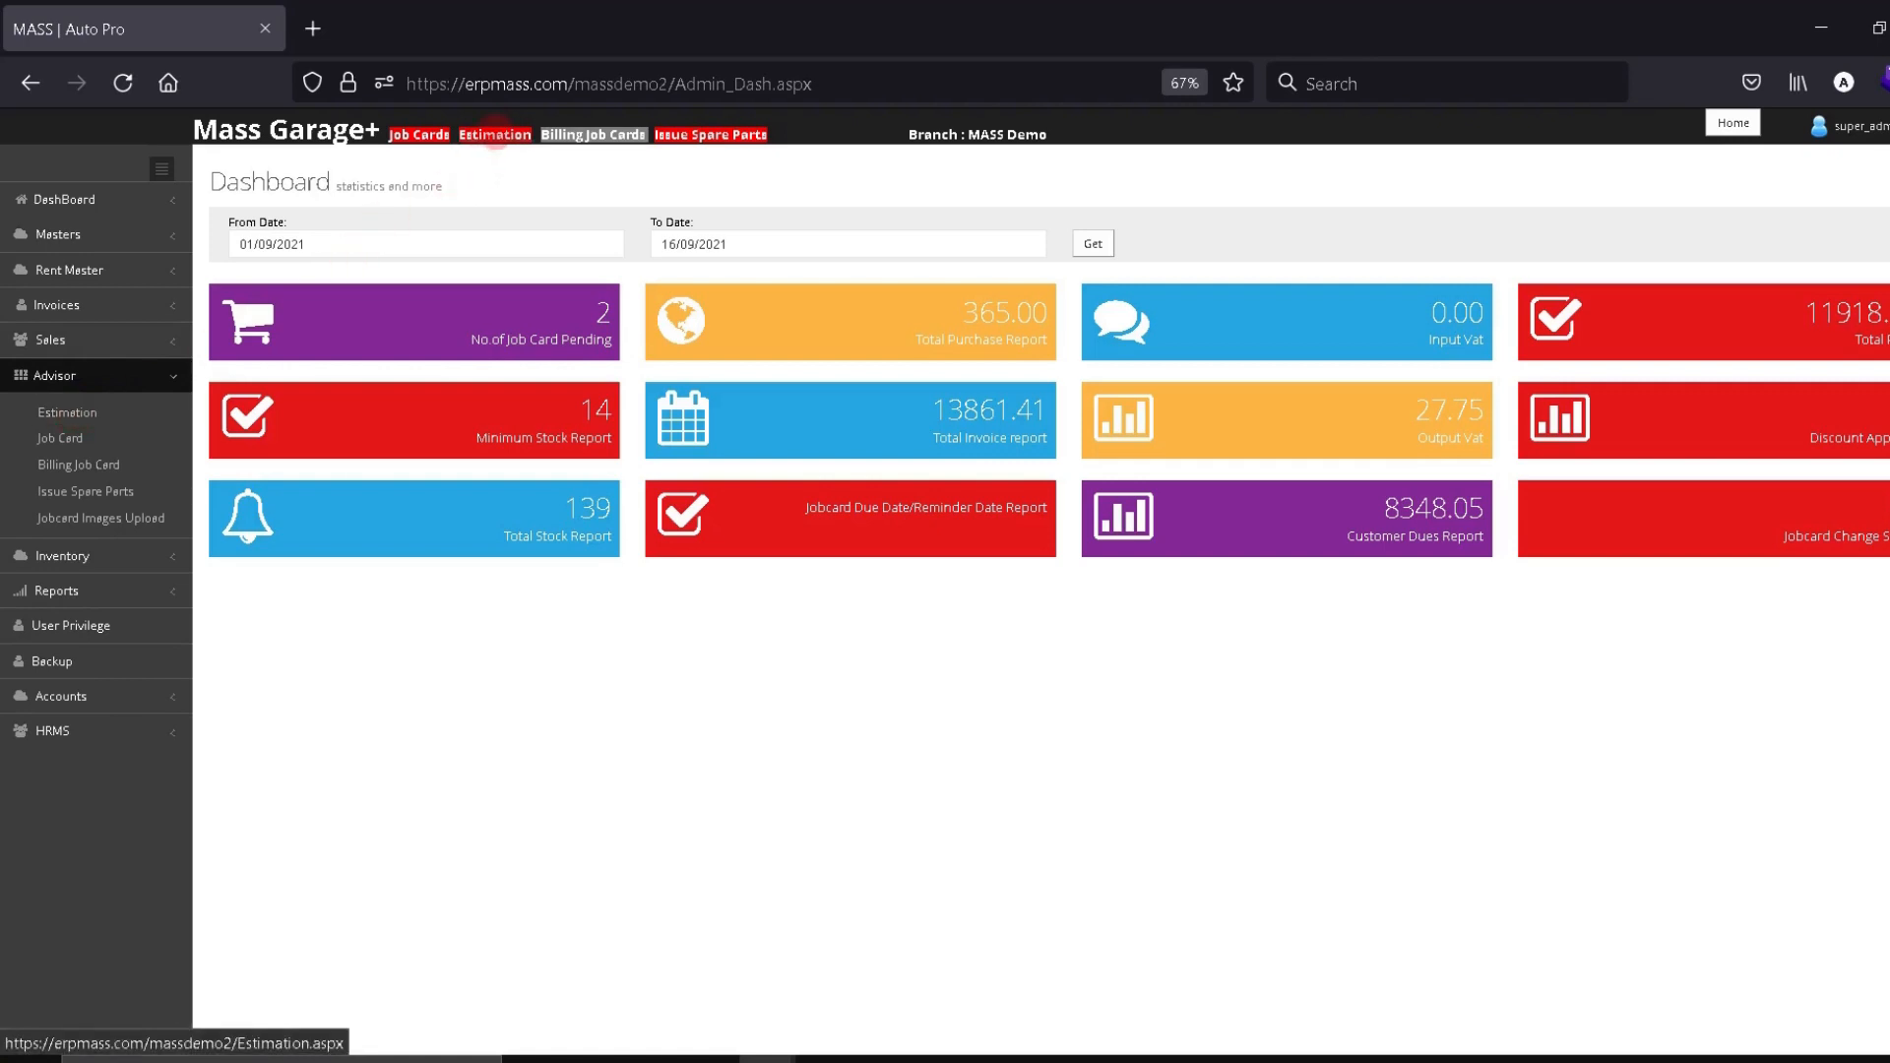
pyautogui.click(491, 136)
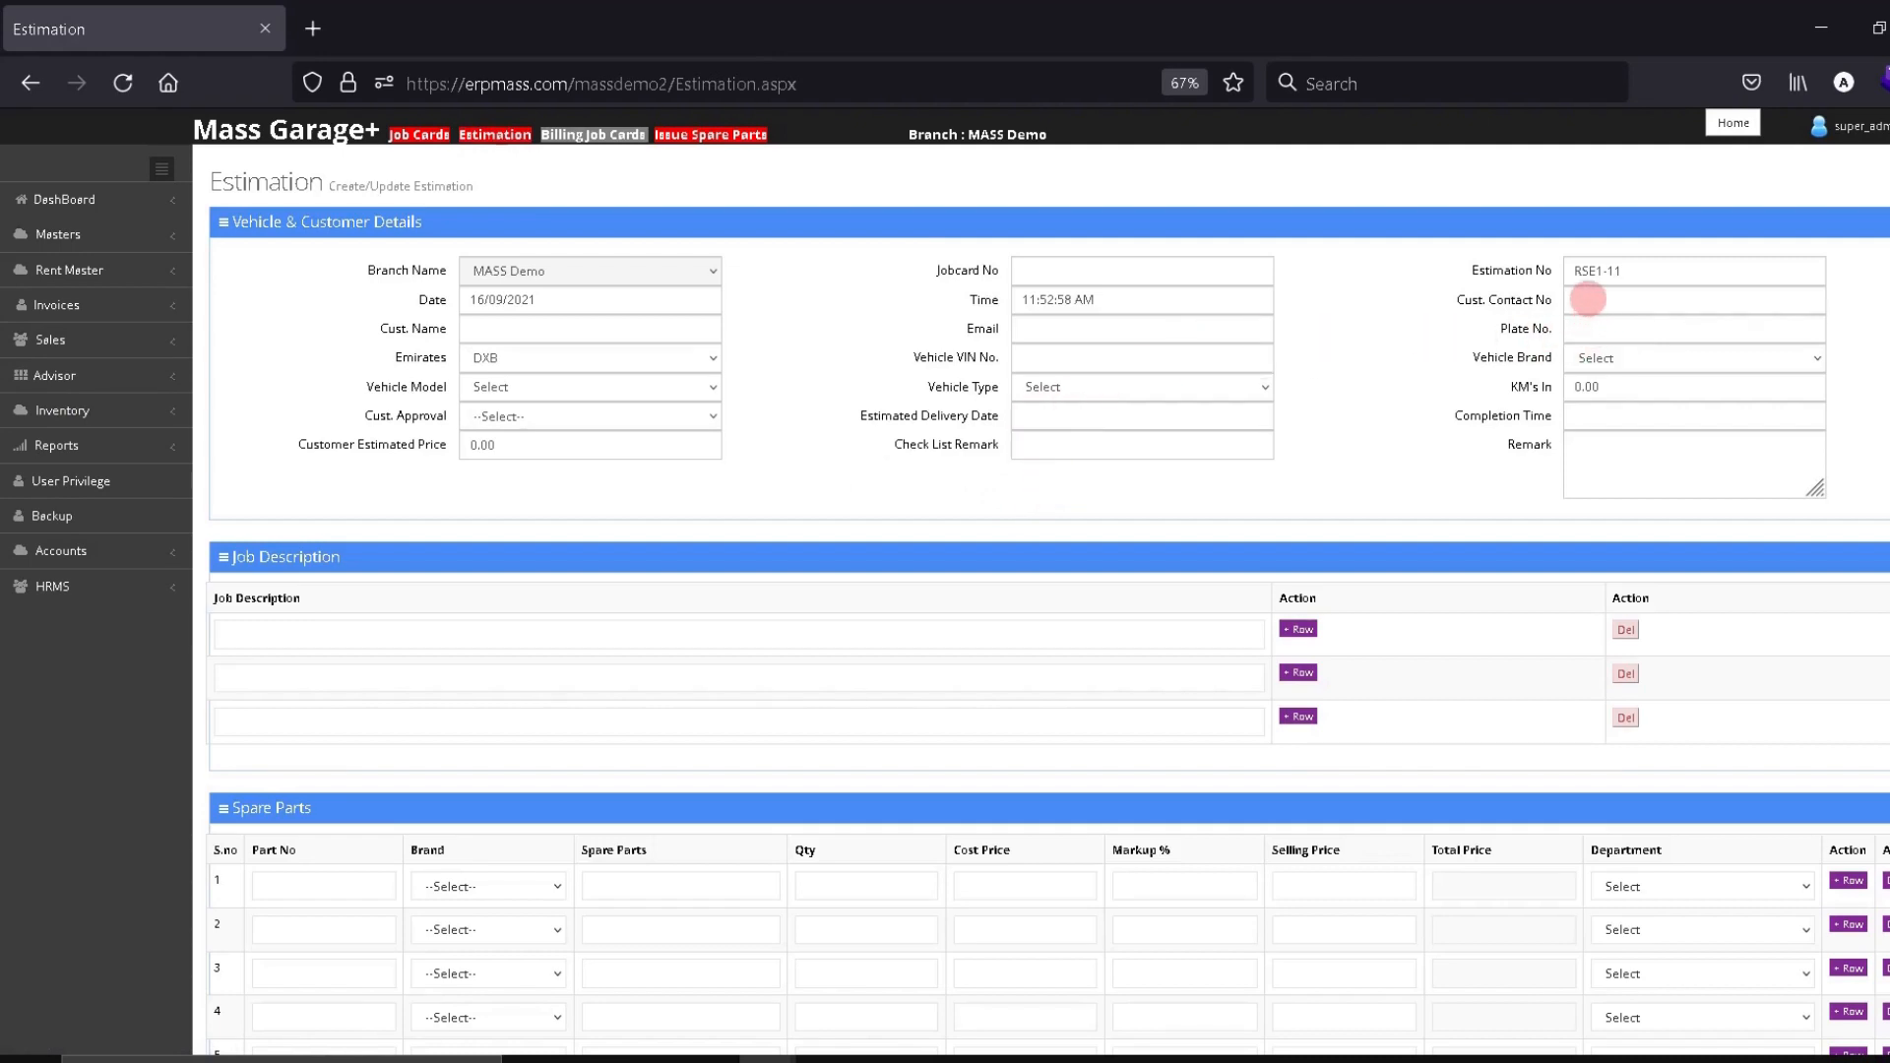
# Enter an existing customer's contact number to auto-fill their Toyota Aurion, then reload a blank estimation
pyautogui.click(1588, 298)
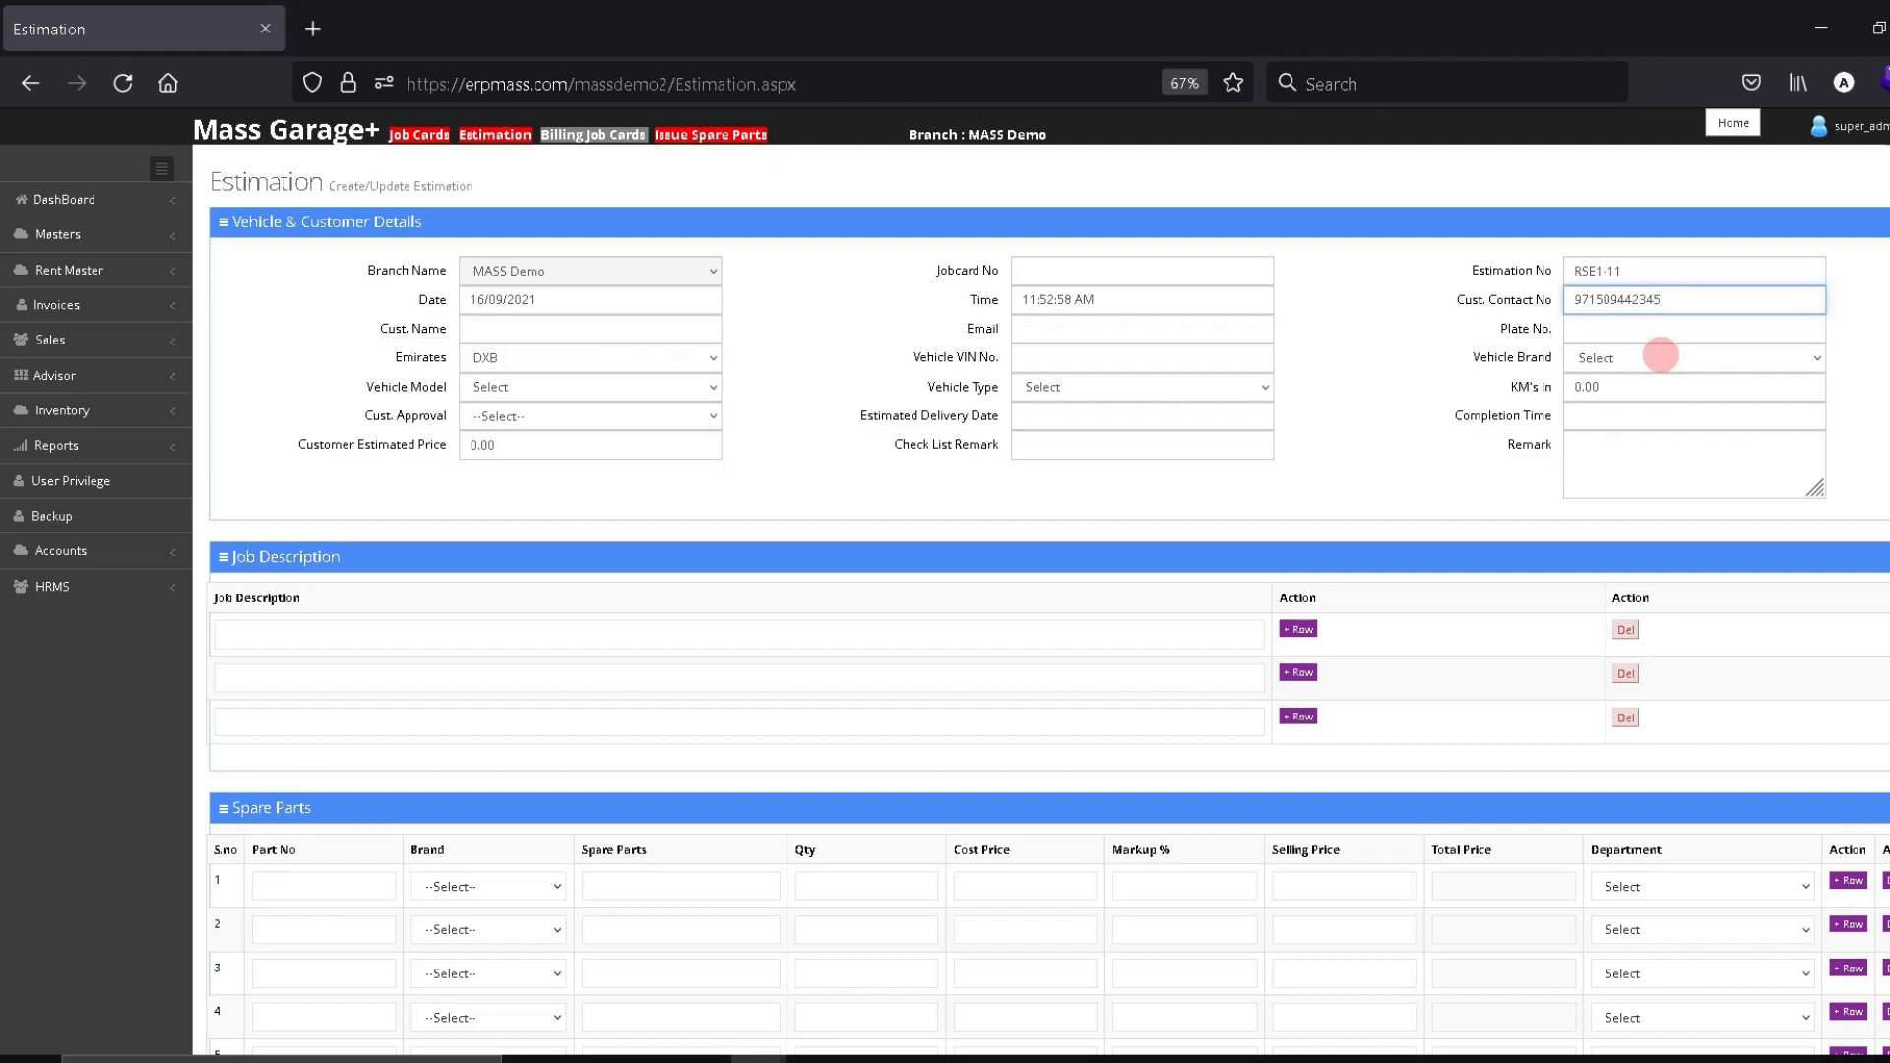
pyautogui.click(1392, 350)
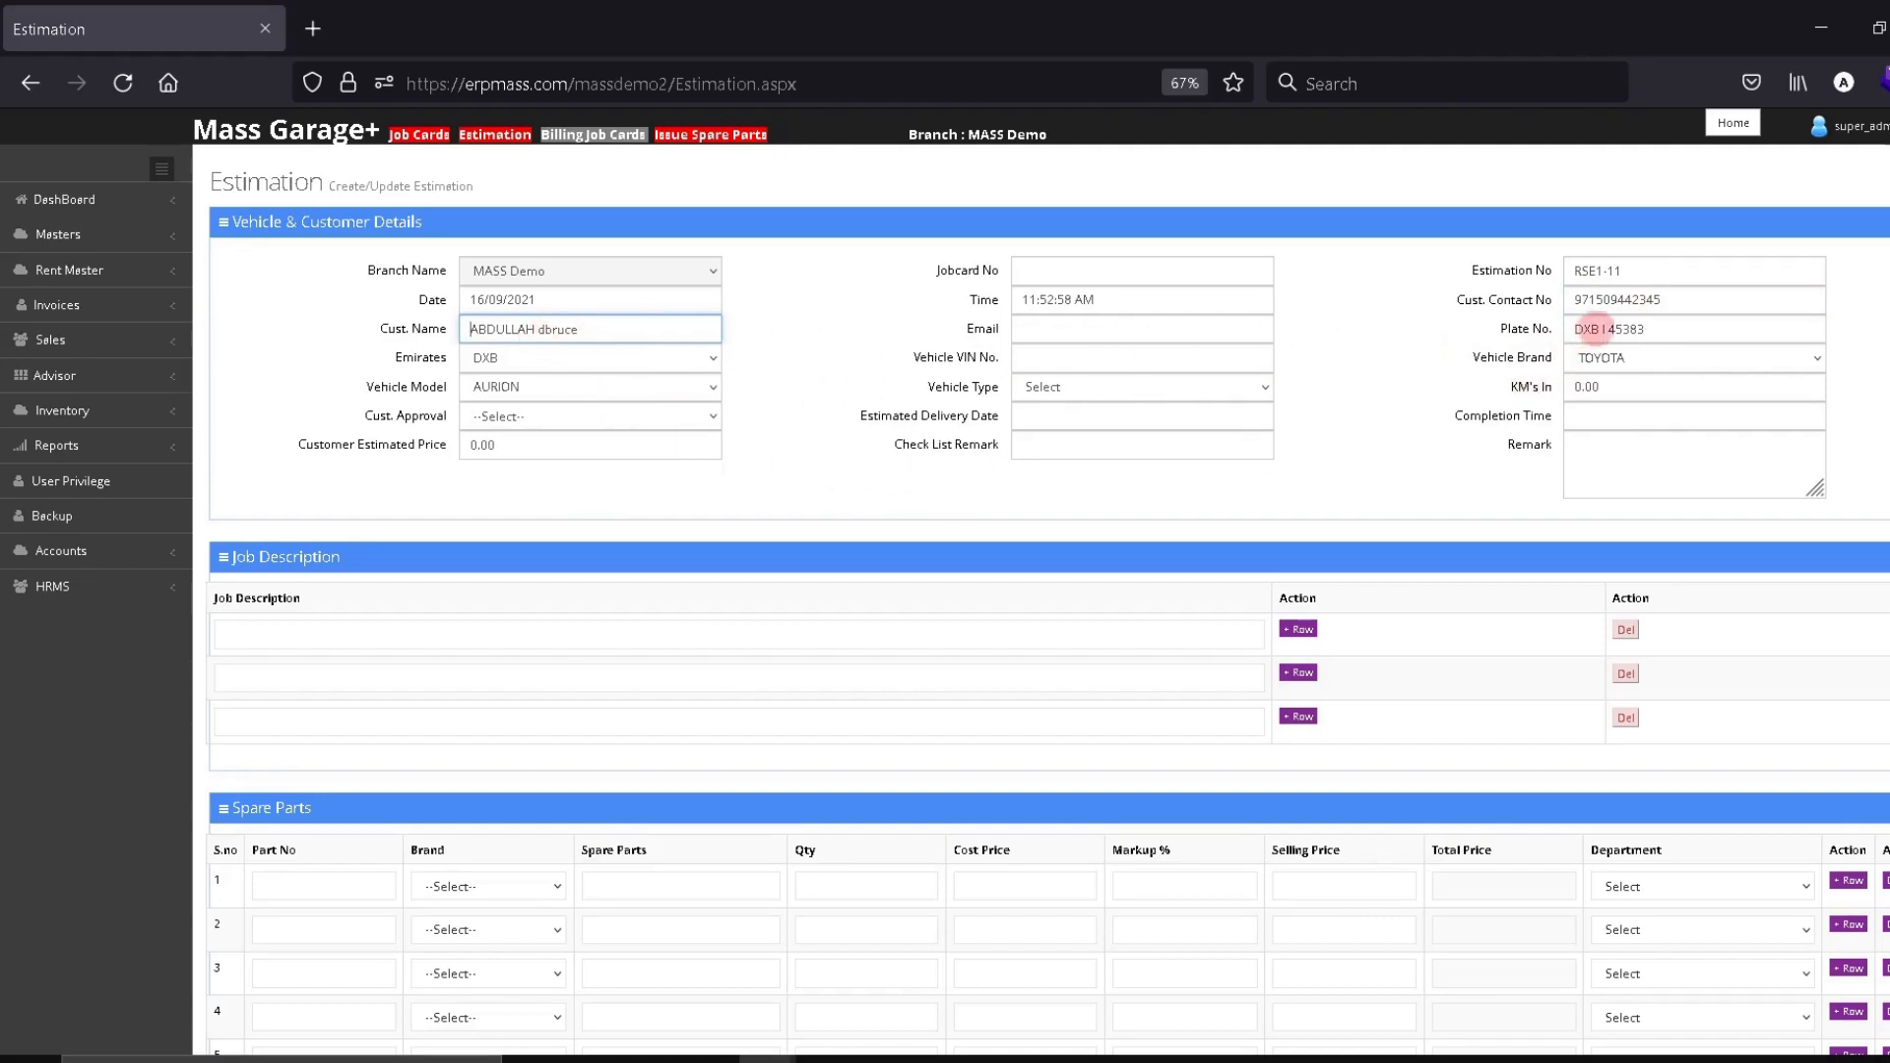
pyautogui.moveTo(1646, 330); pyautogui.dragTo(1452, 333)
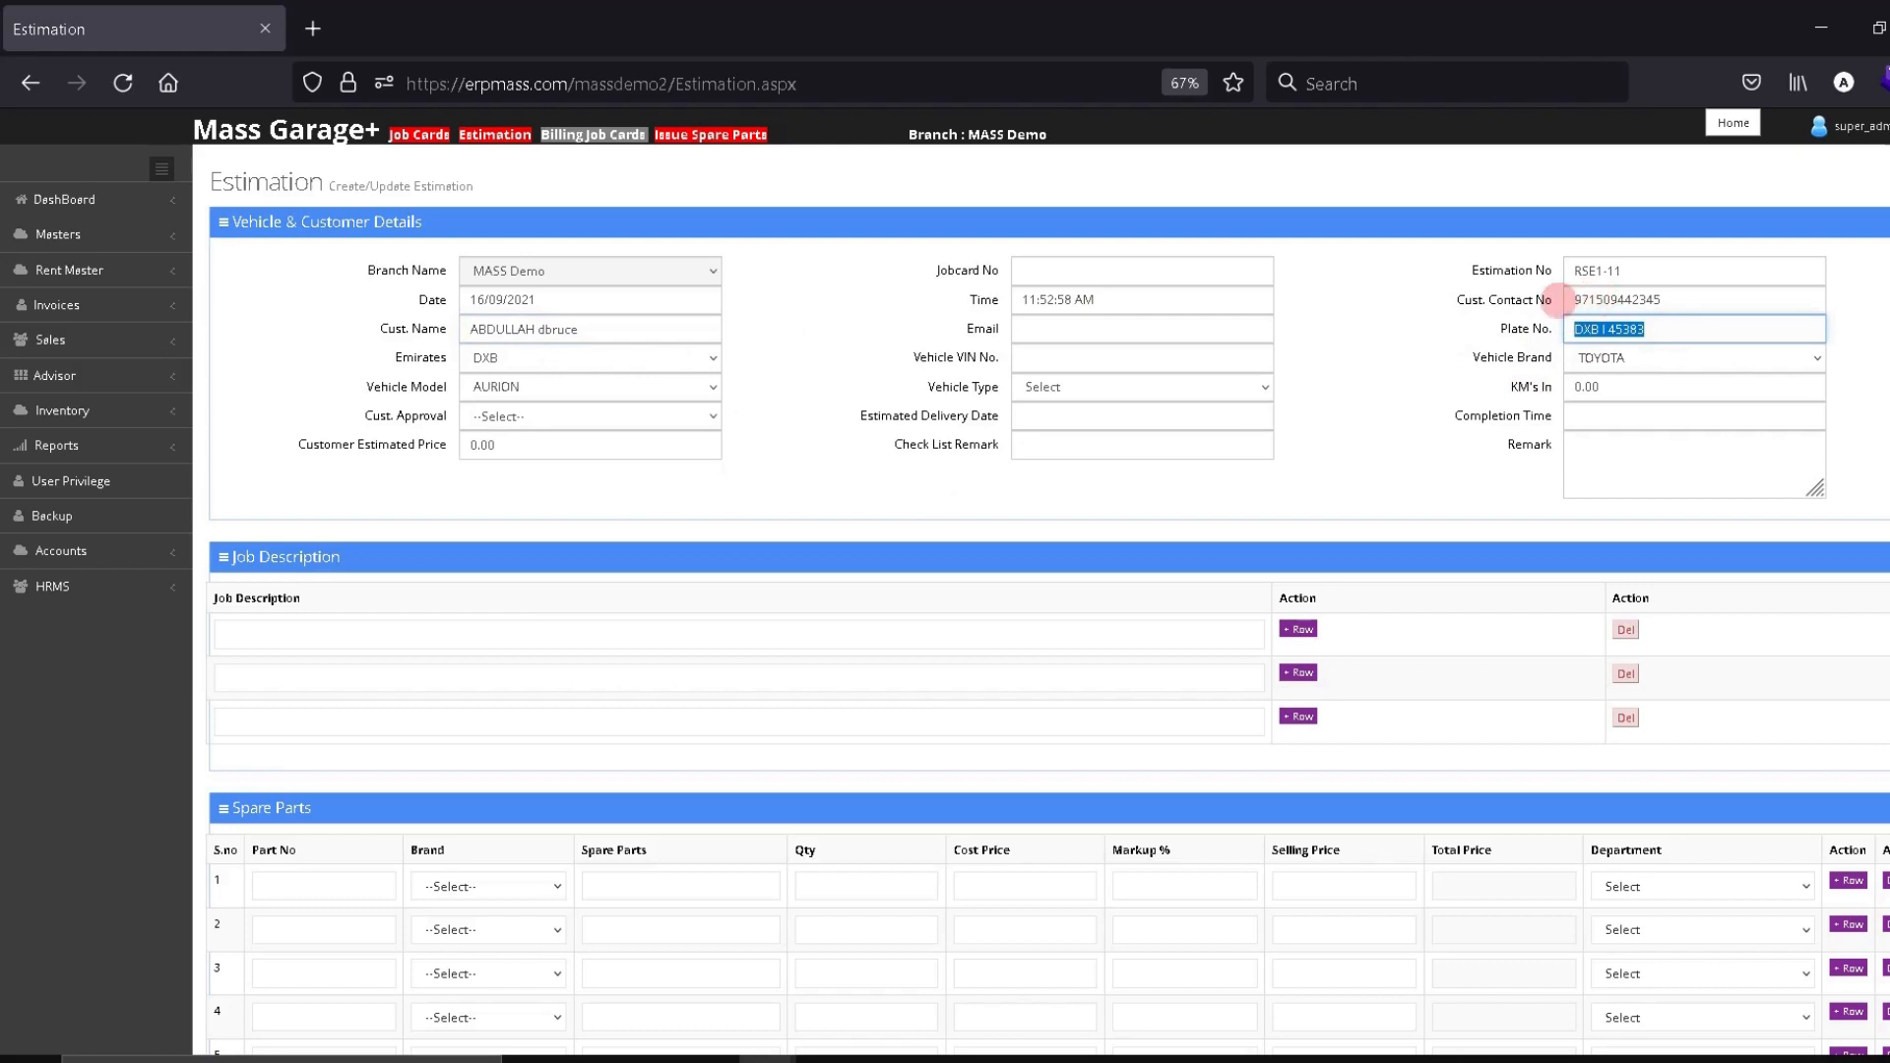
pyautogui.click(496, 134)
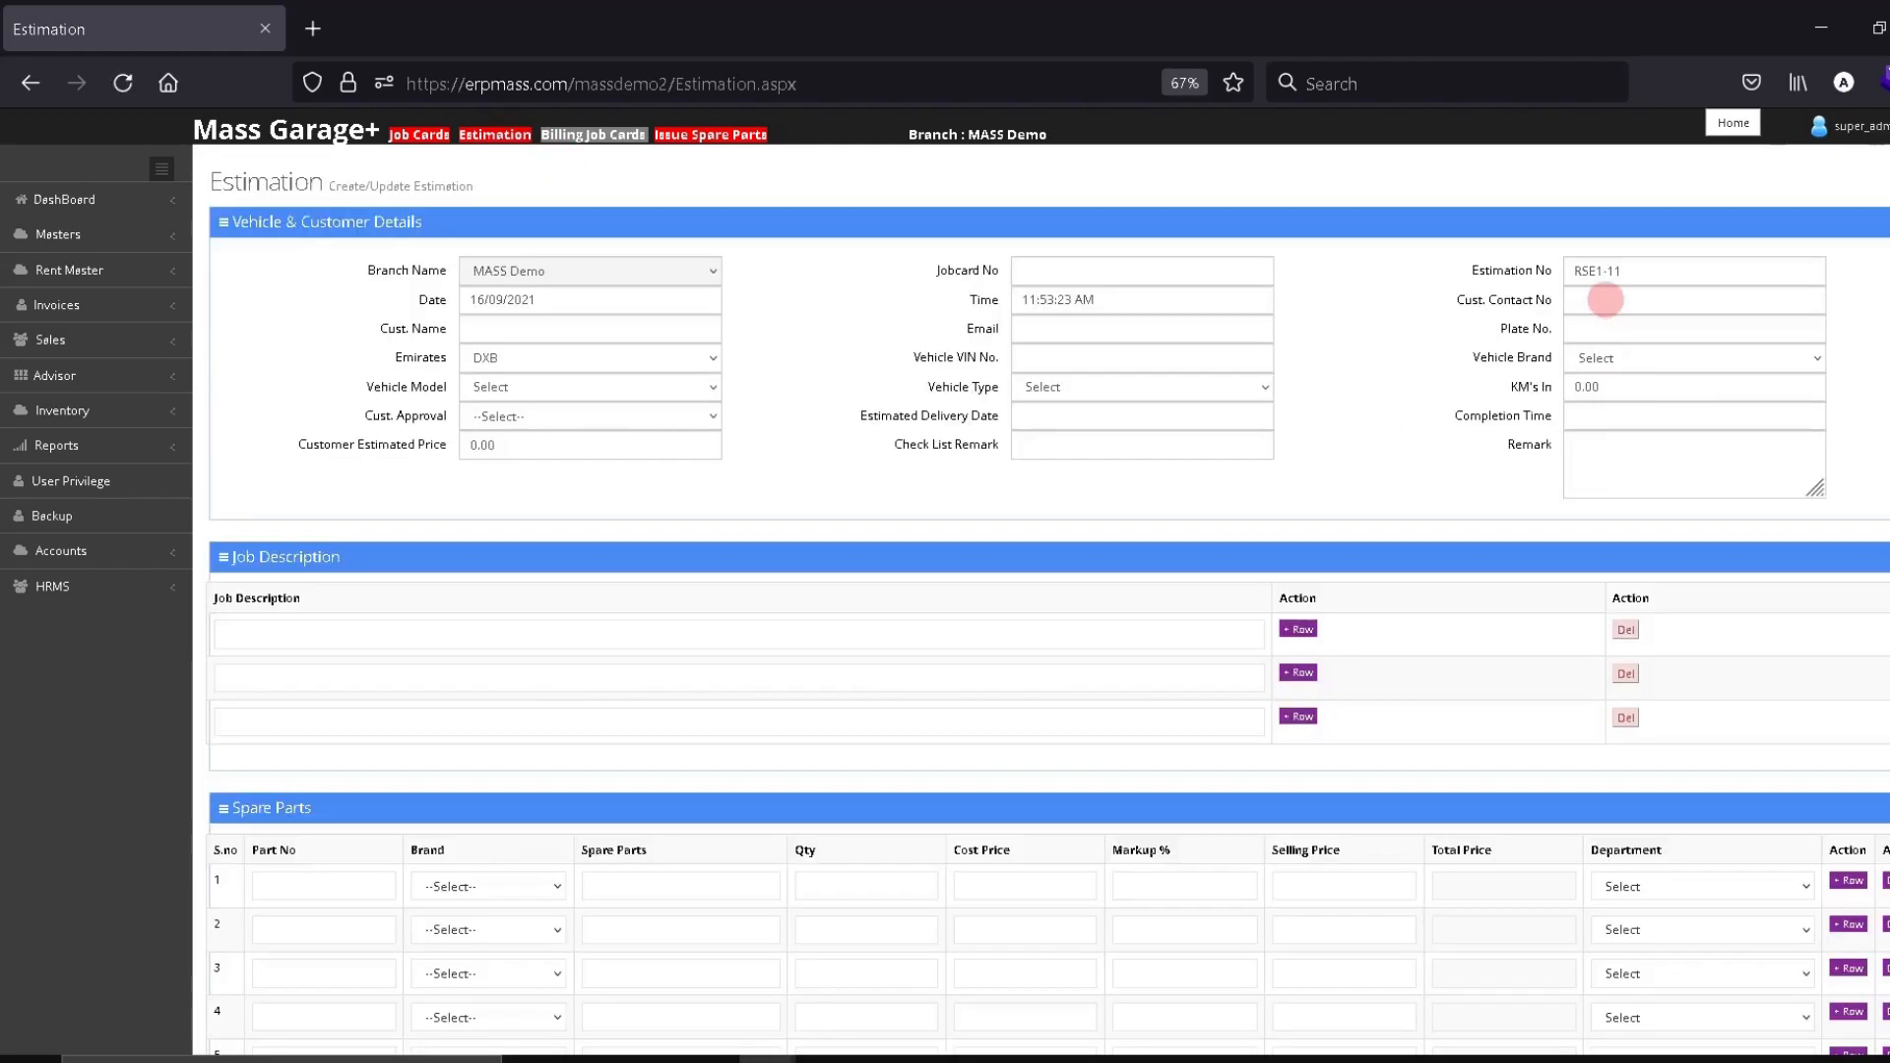
# Enter the new customer's contact number and the name NEW CUSTOMER
pyautogui.click(1600, 301)
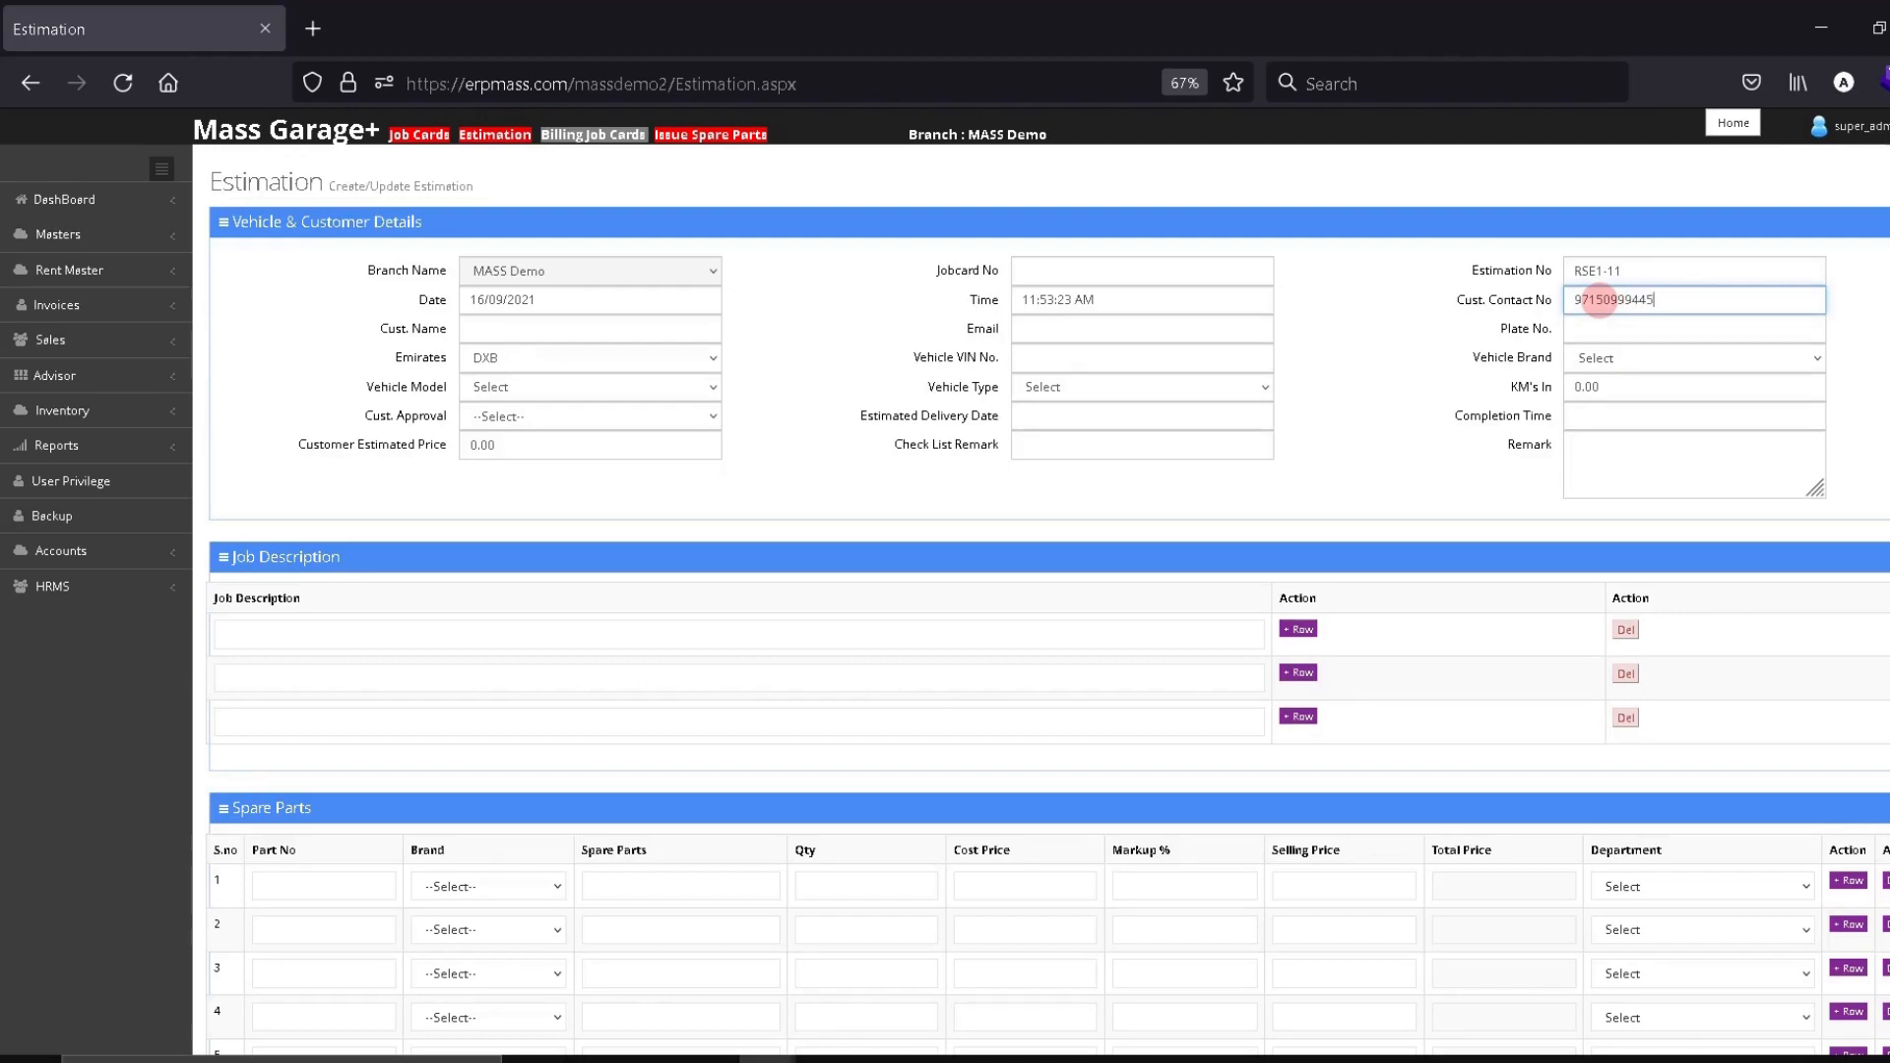
pyautogui.moveTo(1381, 402); pyautogui.dragTo(1420, 366)
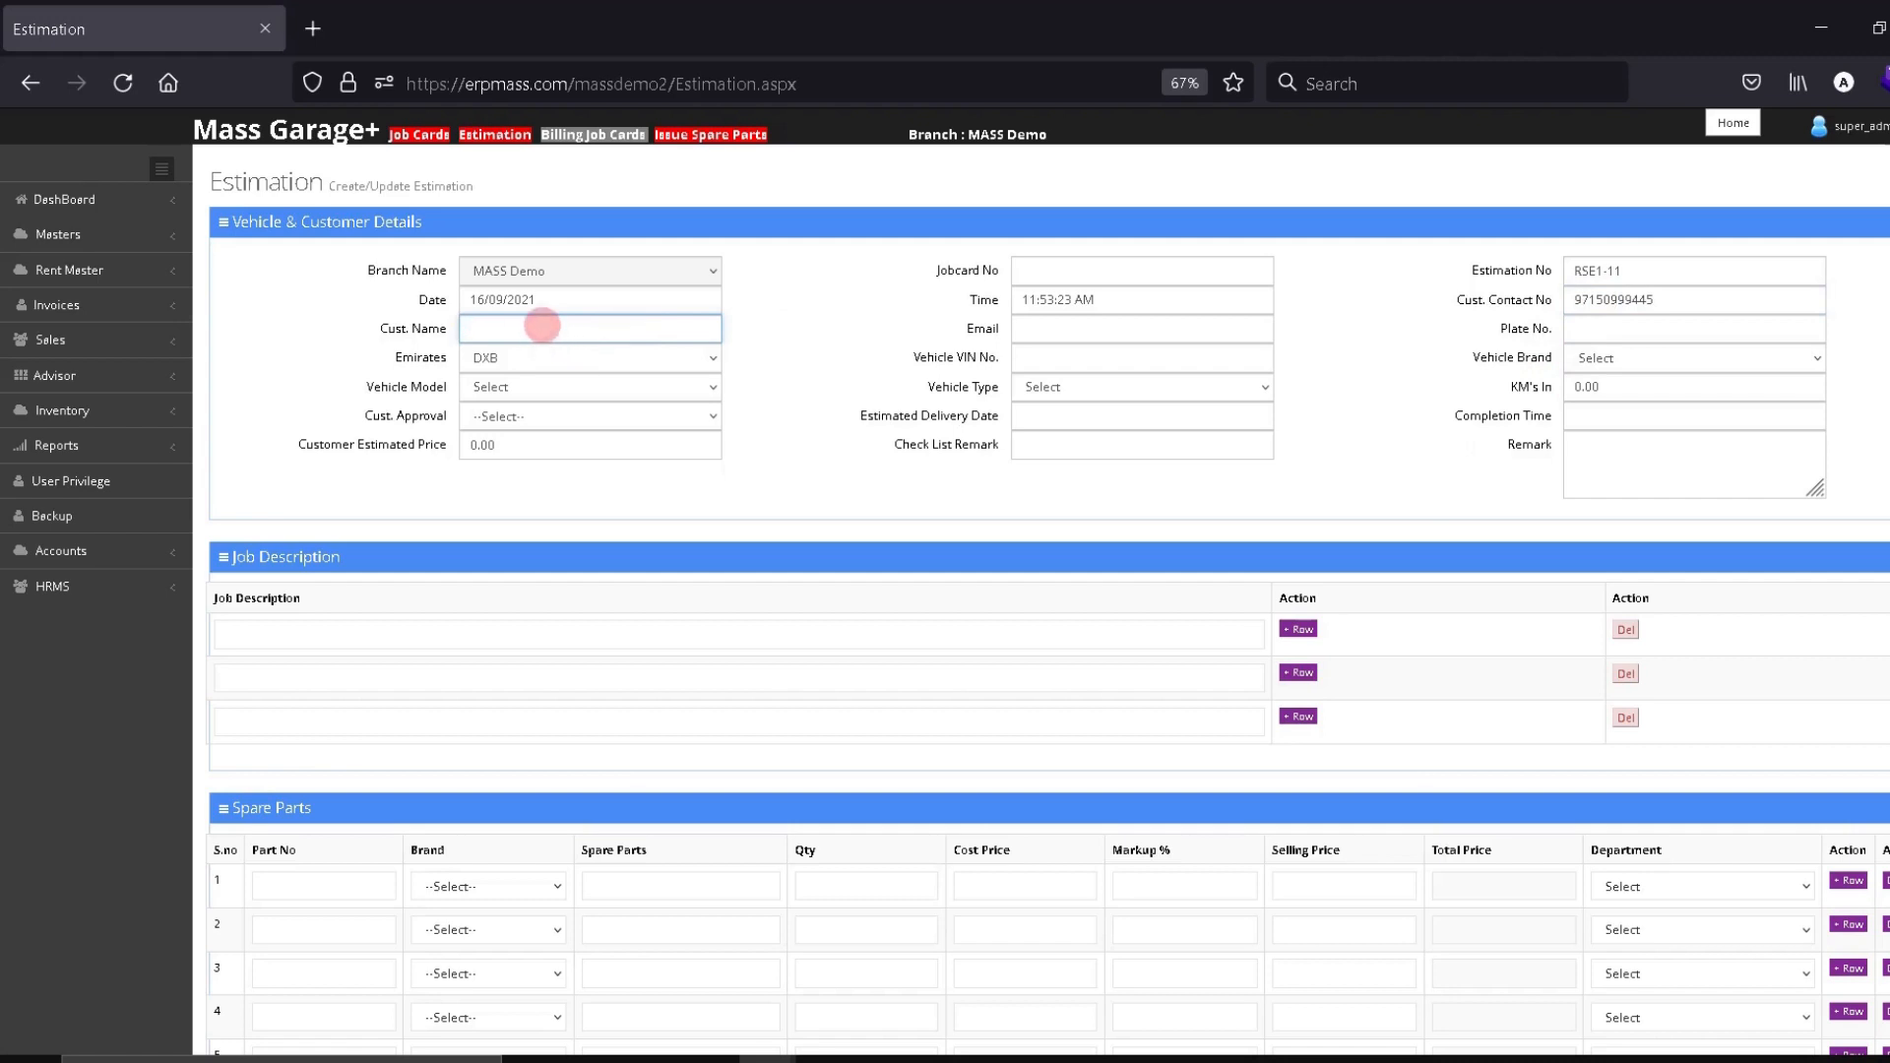
pyautogui.write('new')
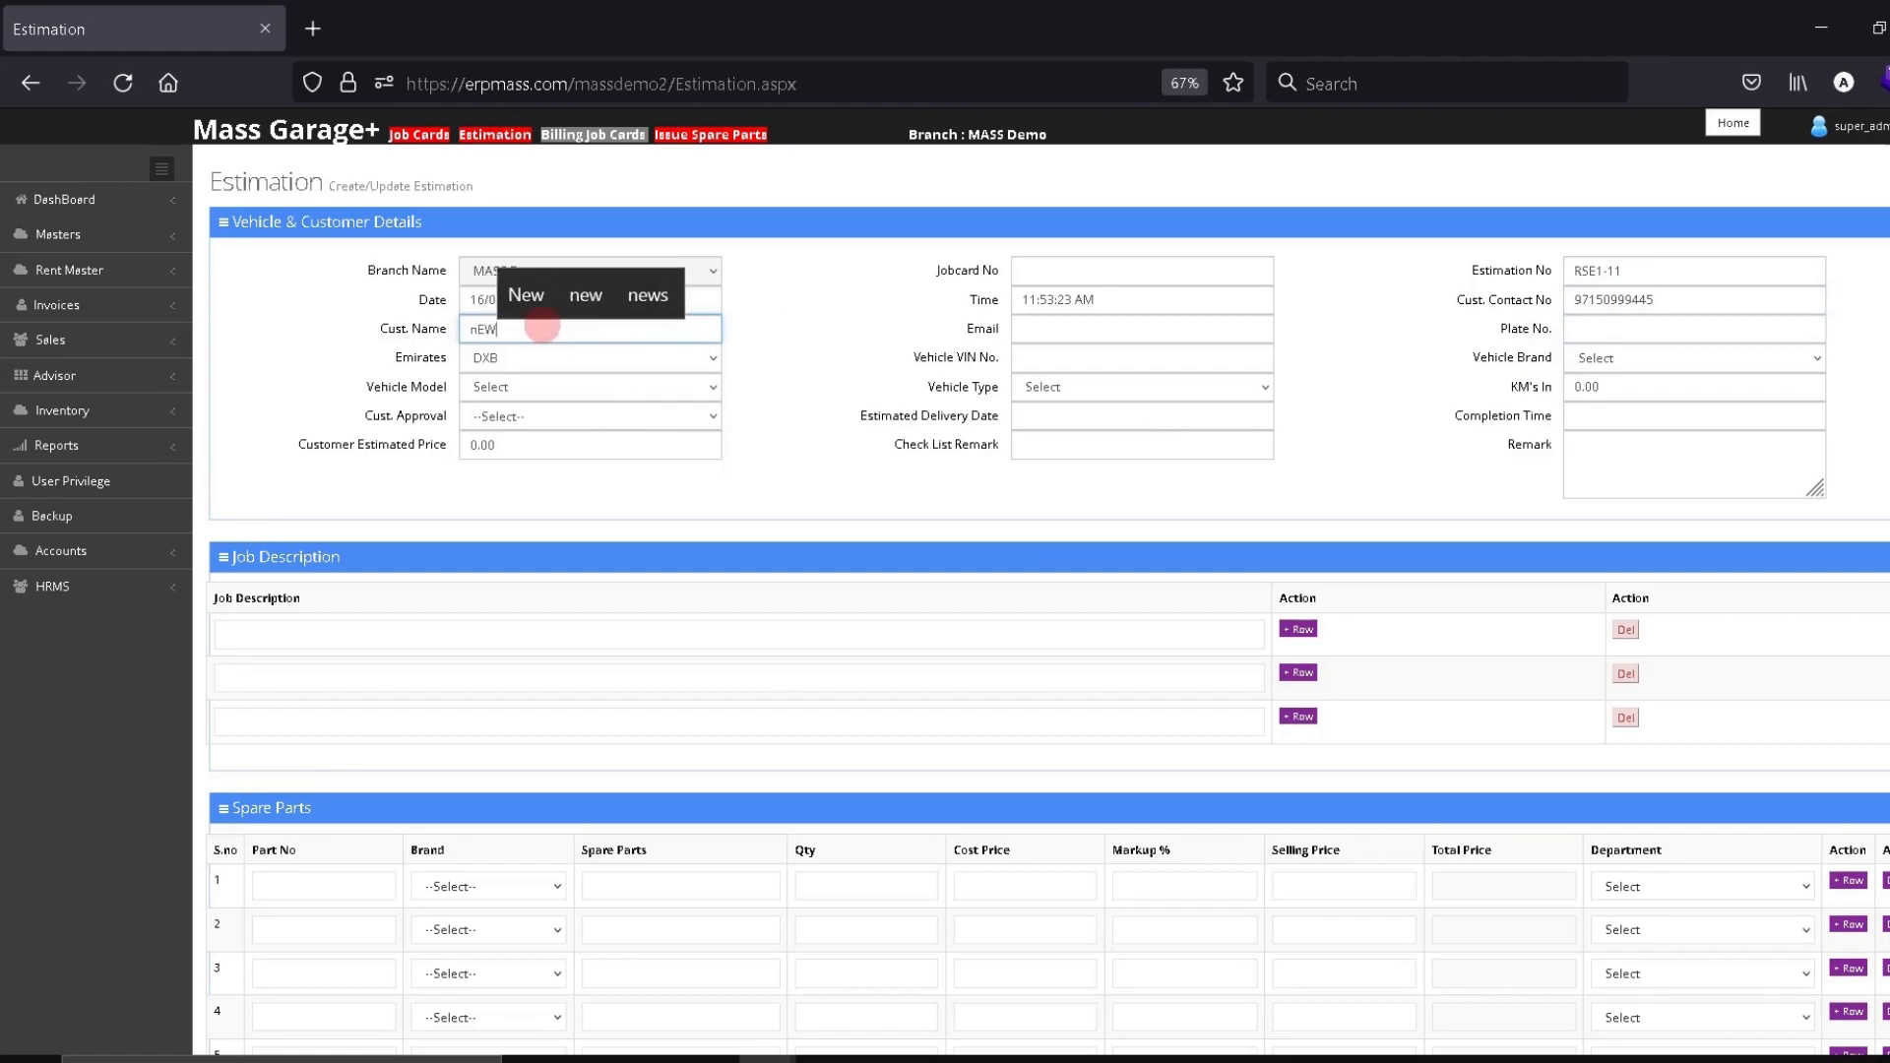
pyautogui.press('BackSpace')
pyautogui.press('BackSpace')
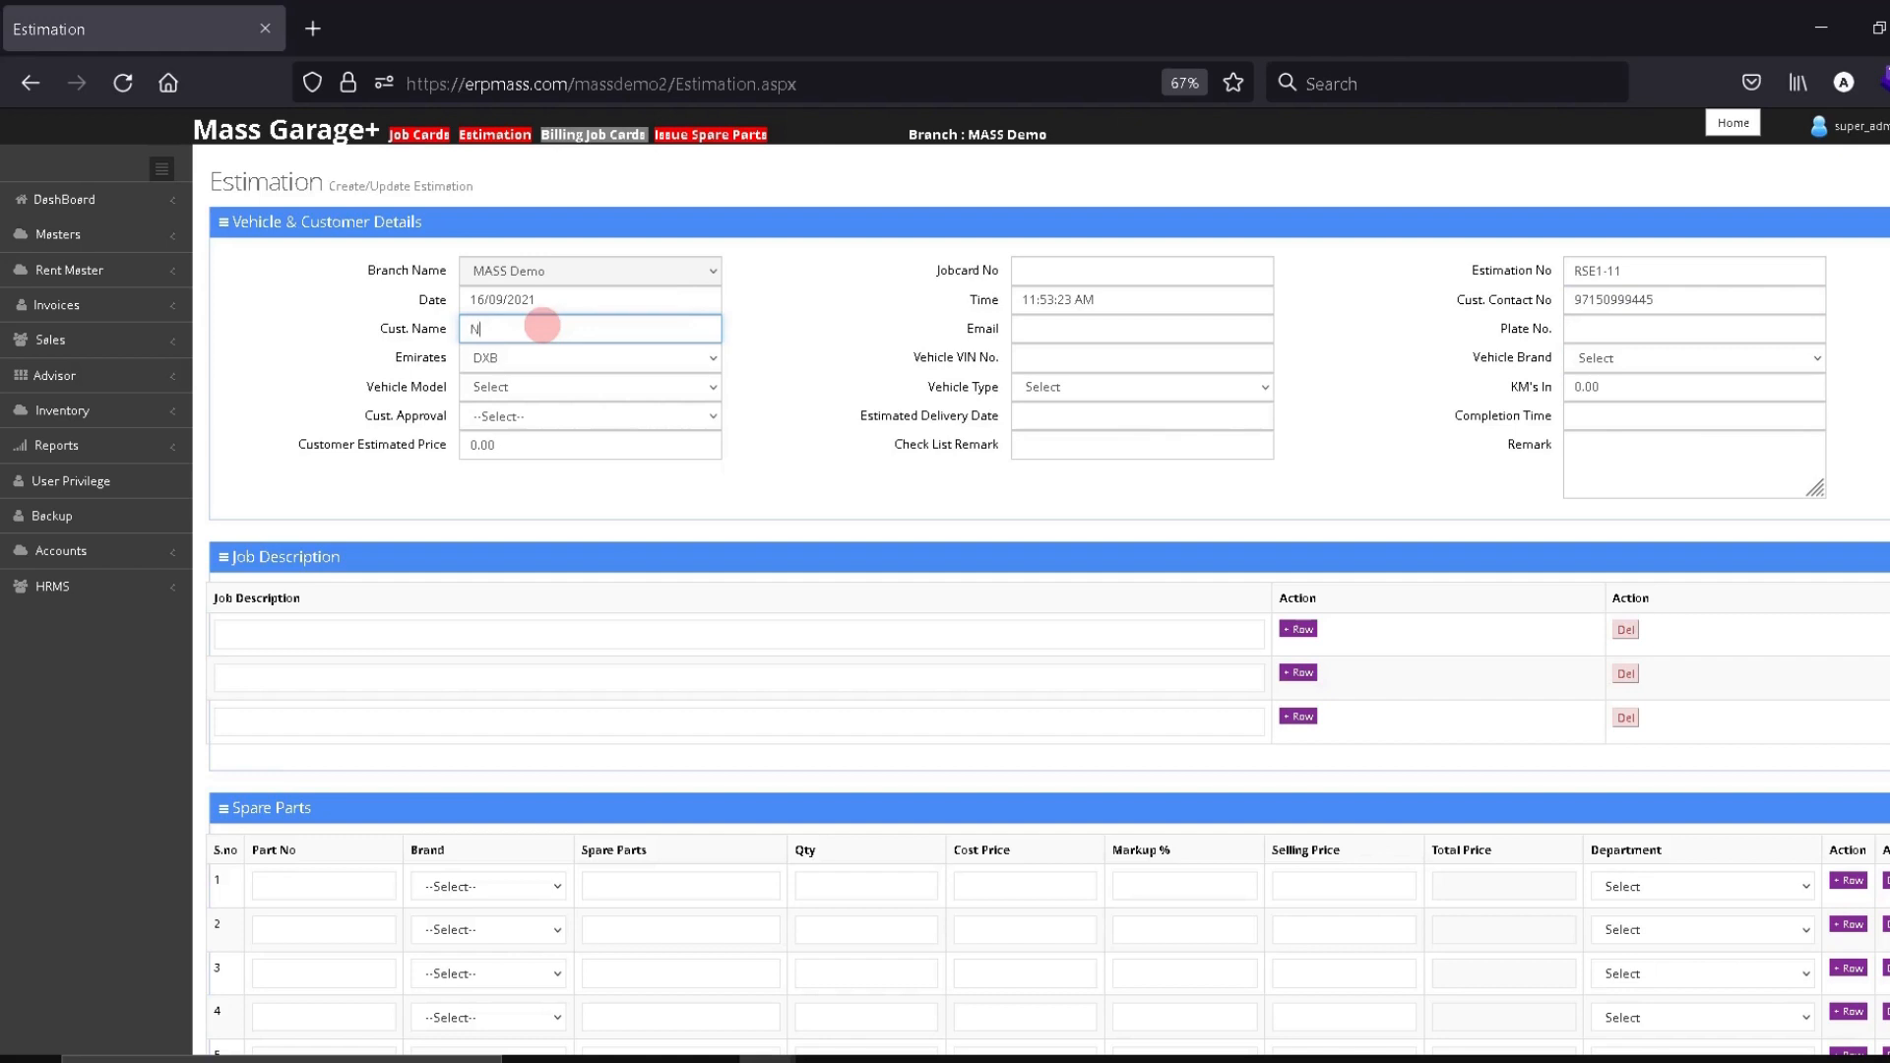
pyautogui.write('EW CUSTOMER')
pyautogui.press('Tab')
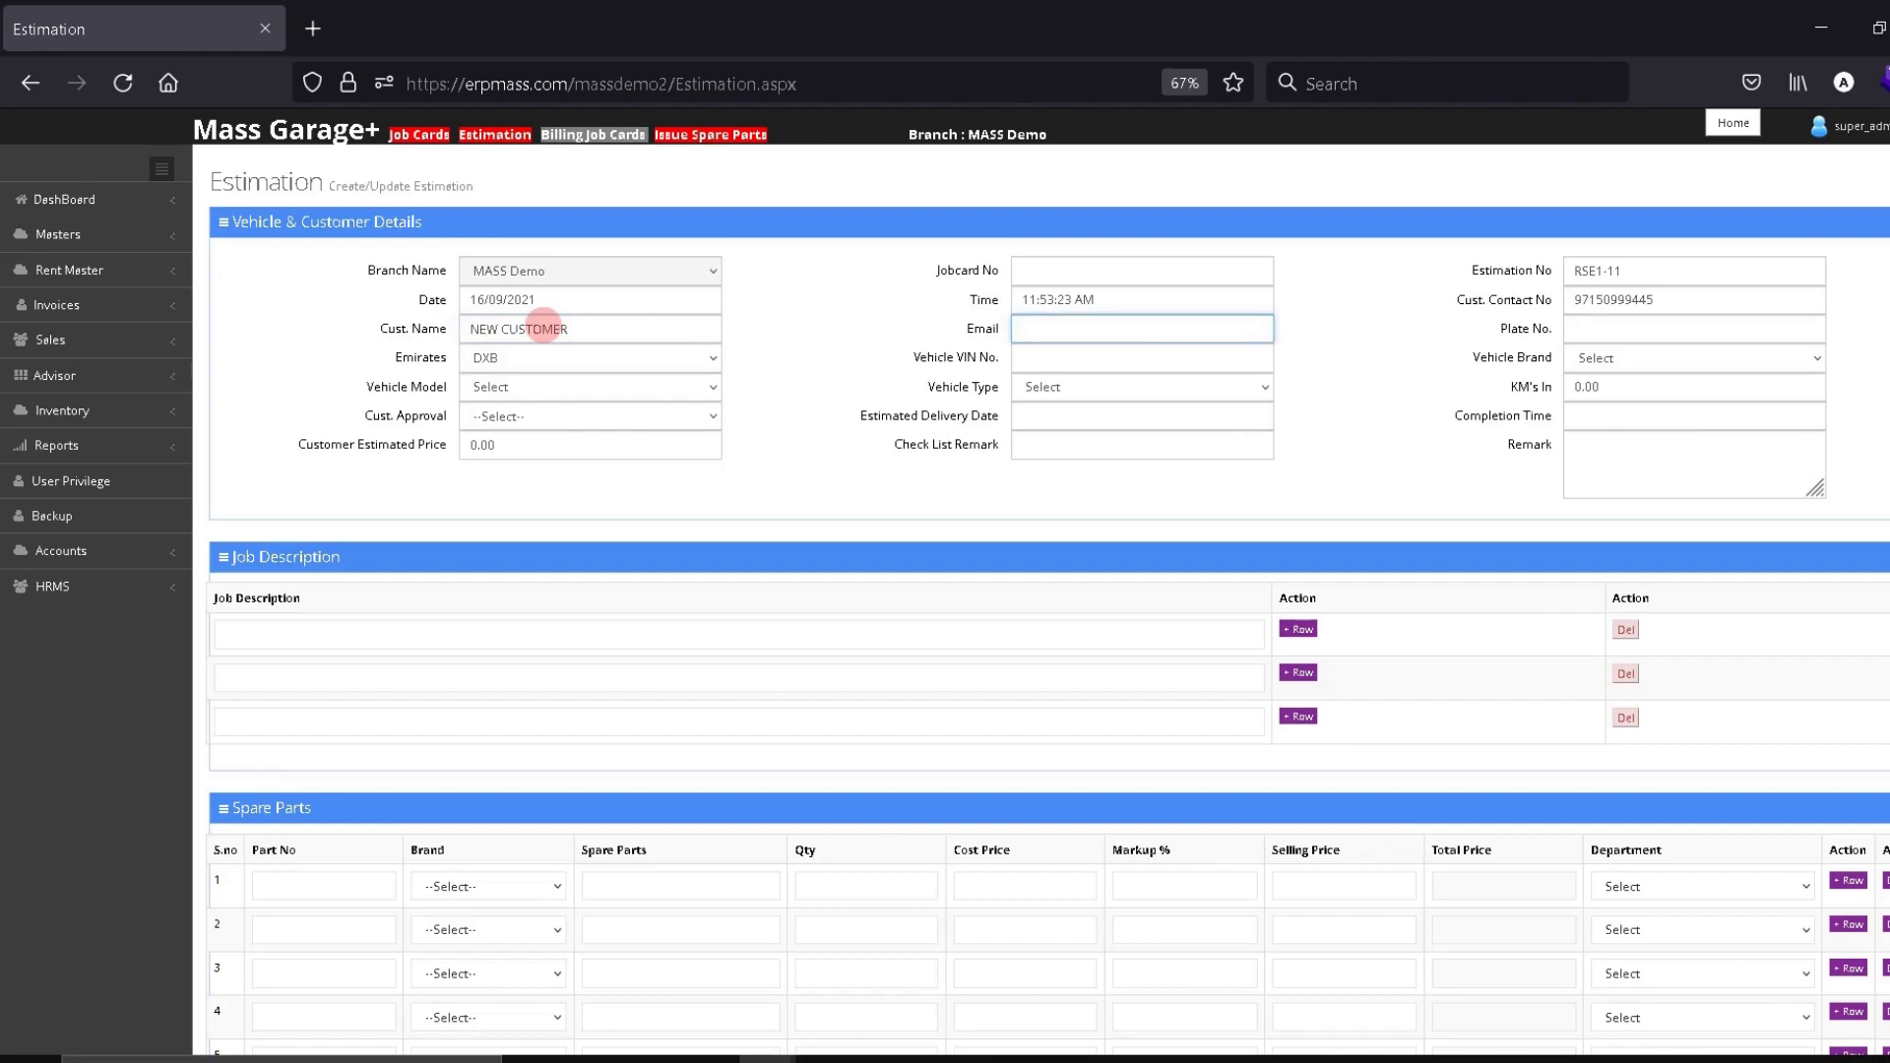
pyautogui.write('NEW')
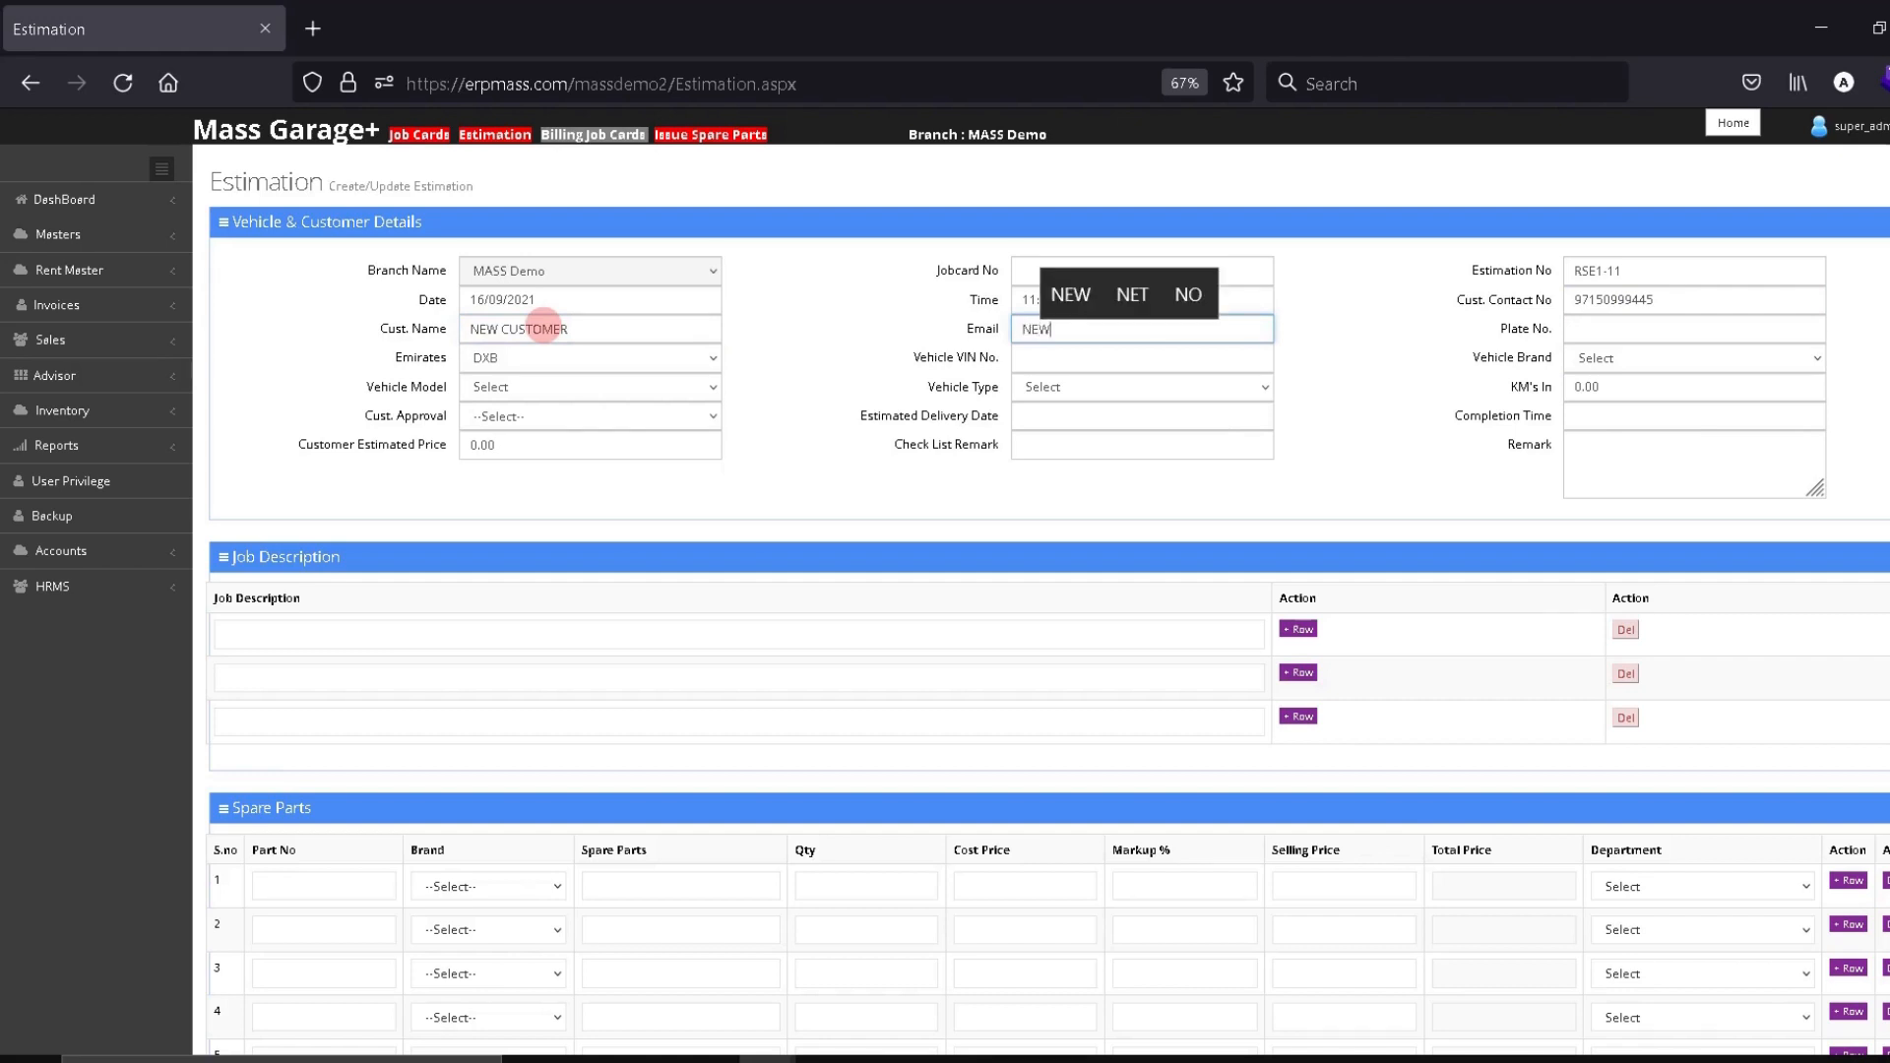
pyautogui.write('C@T')
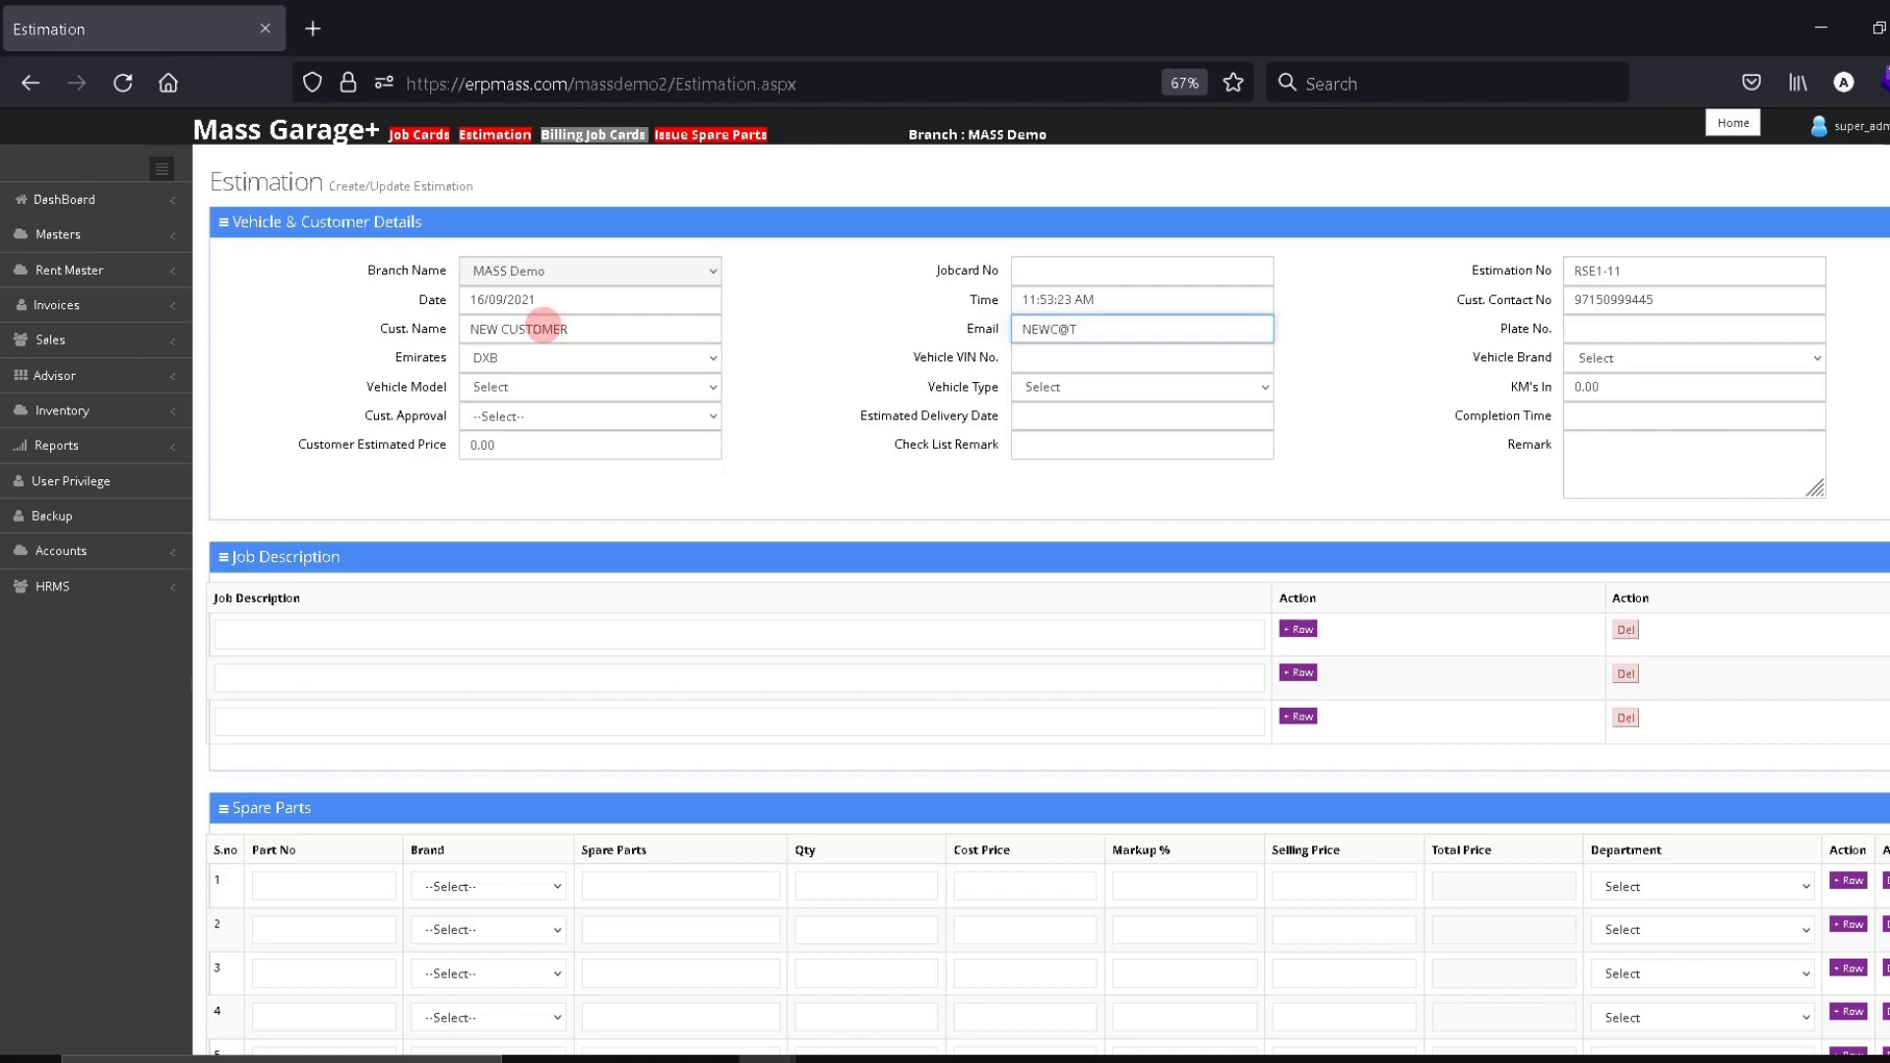
pyautogui.write('EST.COM')
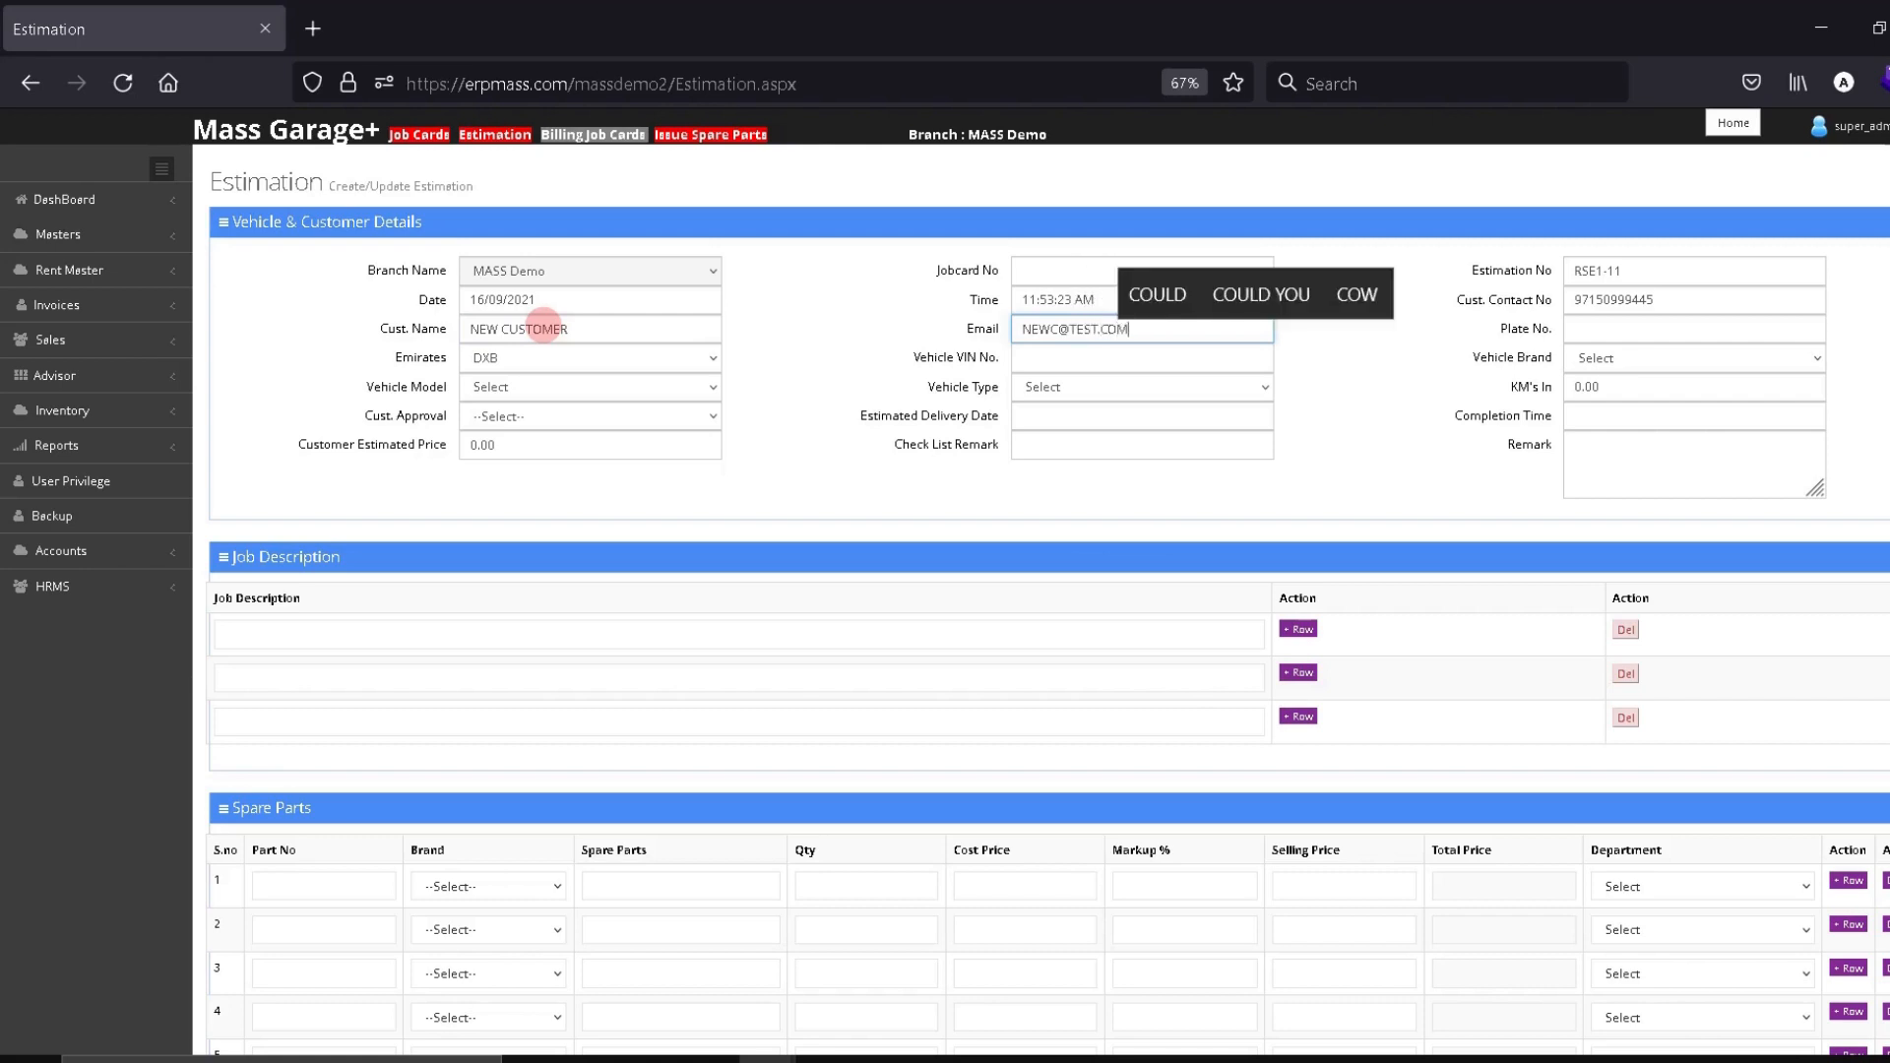
pyautogui.press('Tab')
pyautogui.hotkey('shift', 'Tab')
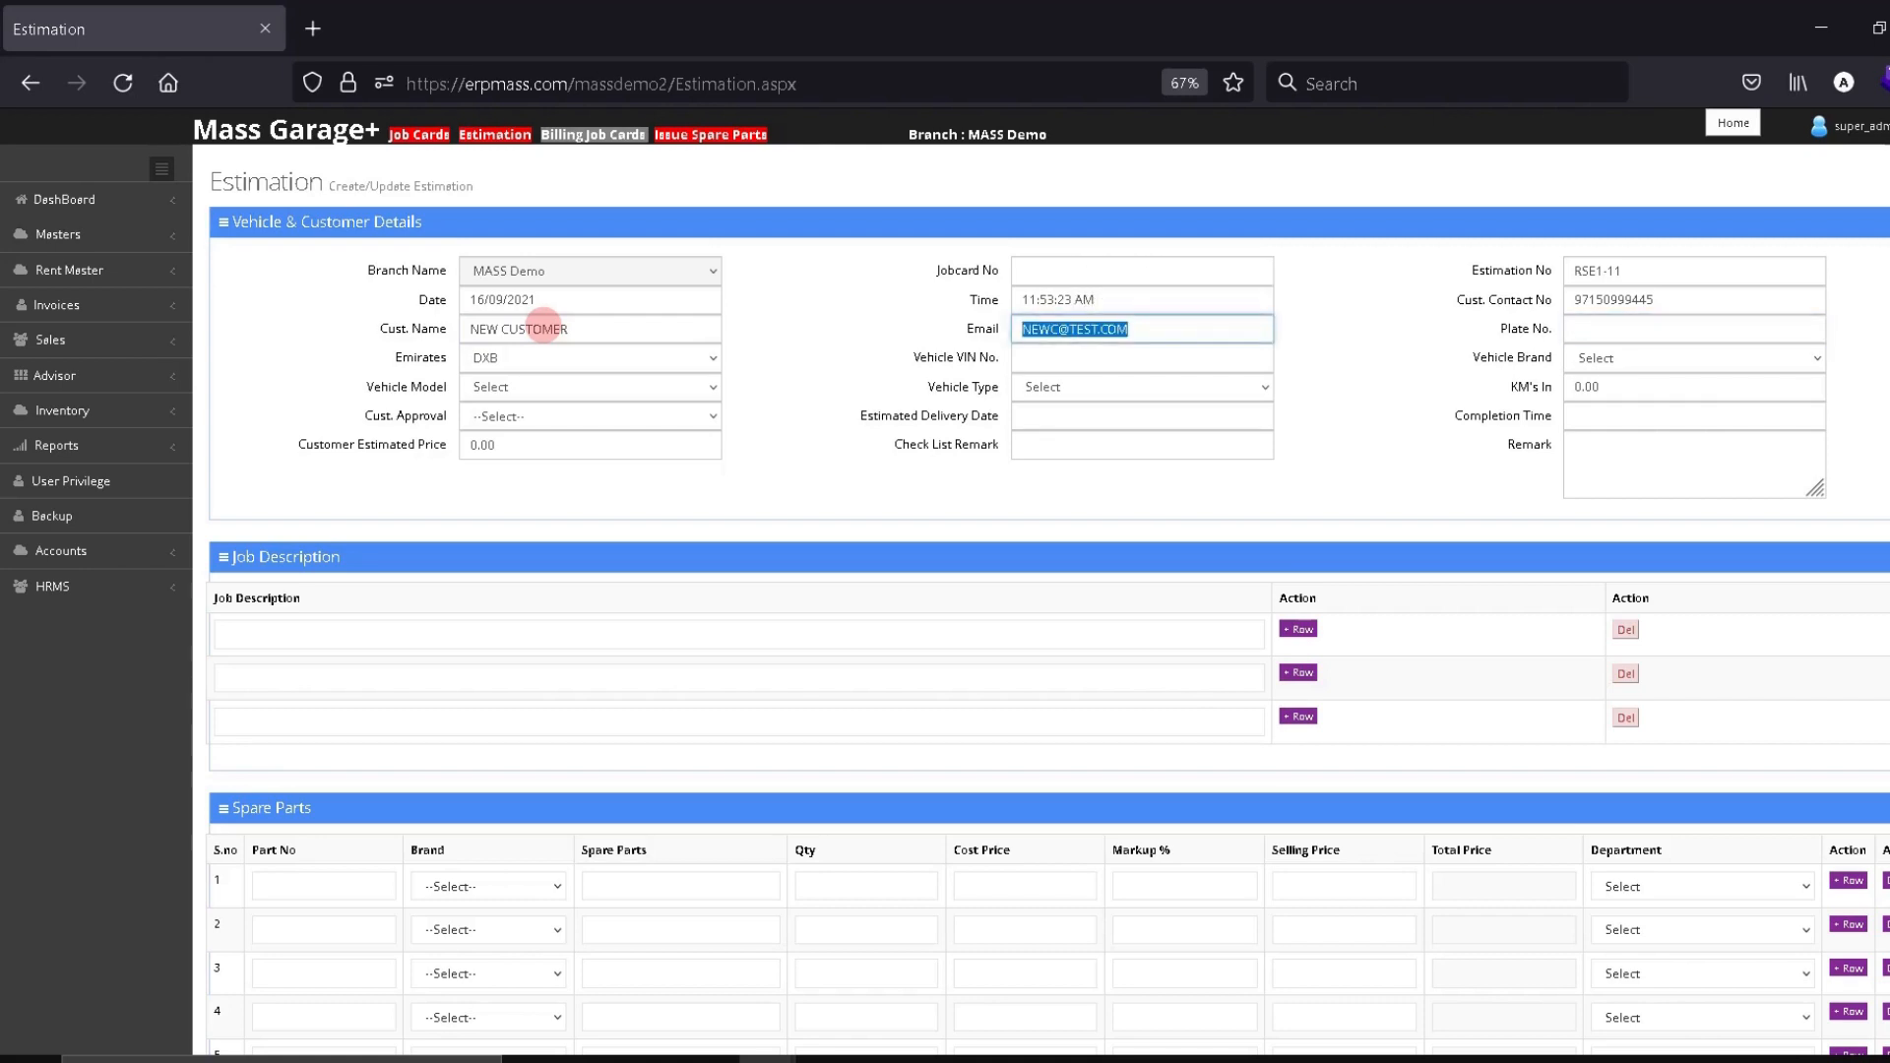
pyautogui.press('Tab')
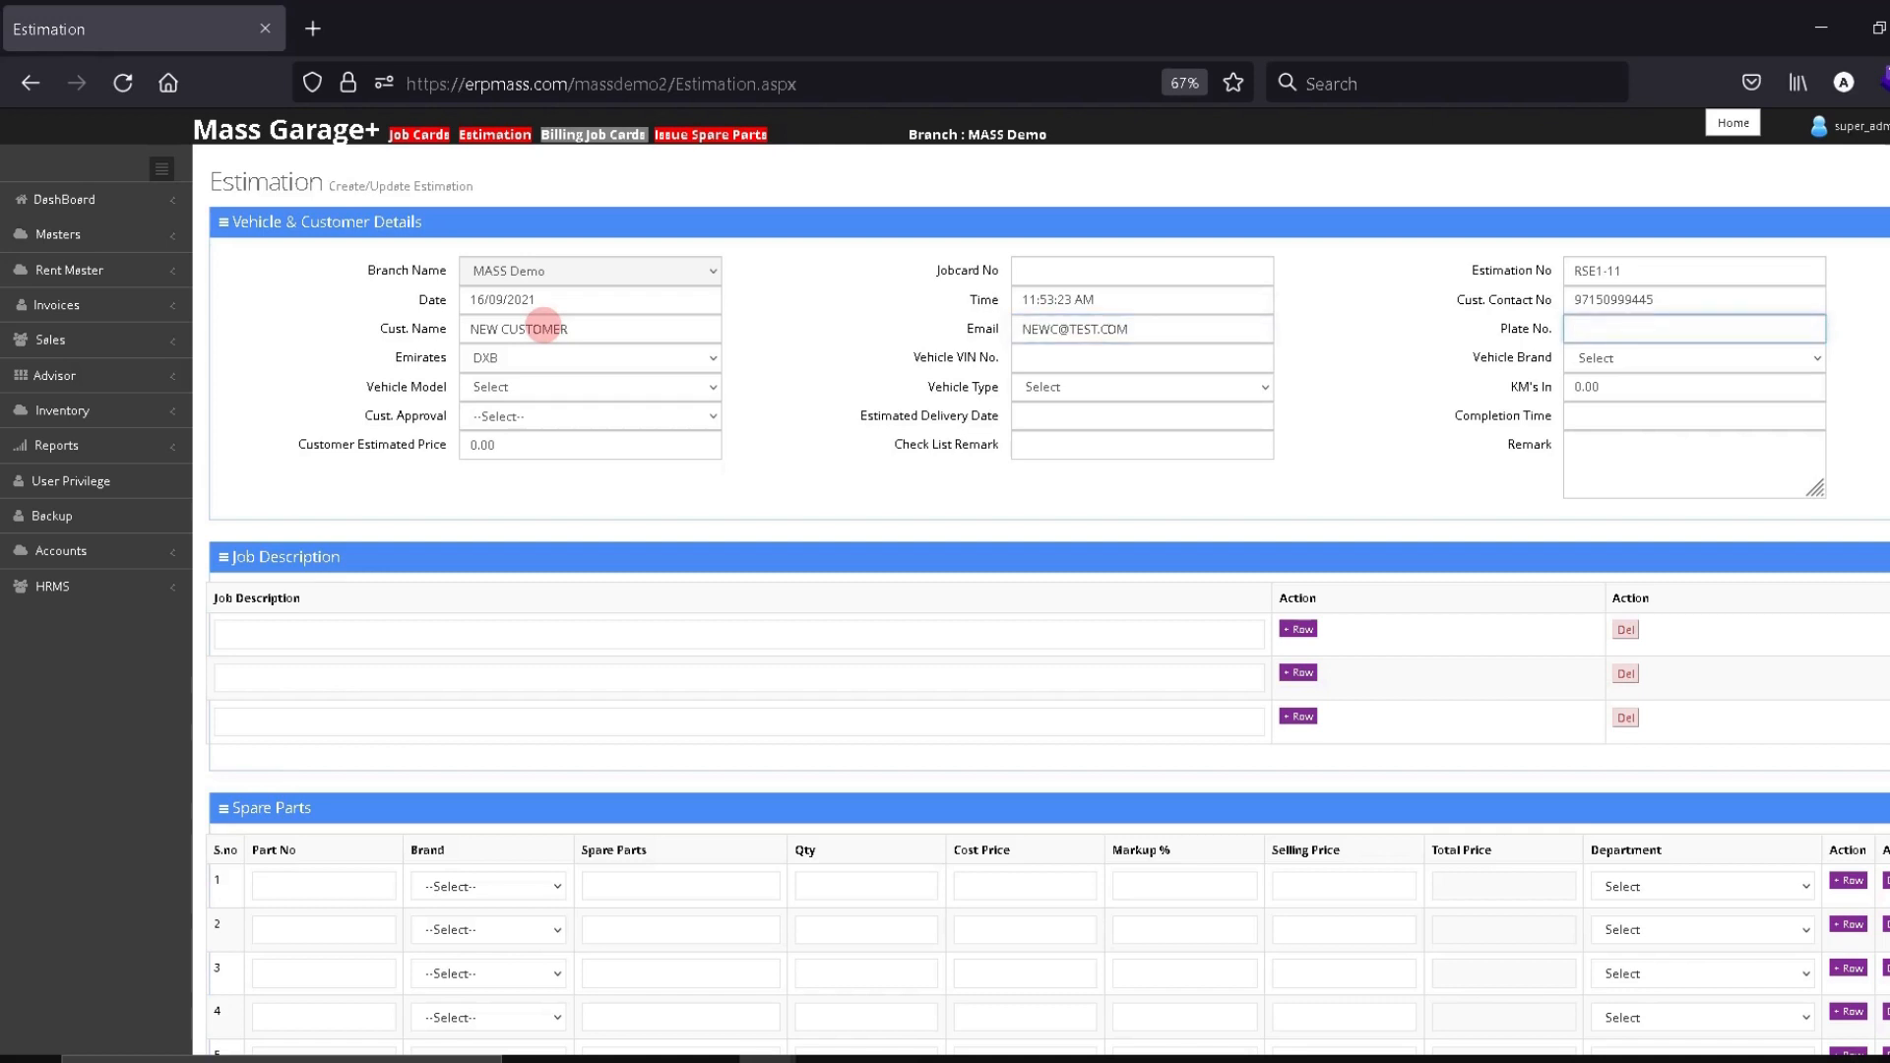
pyautogui.write('C')
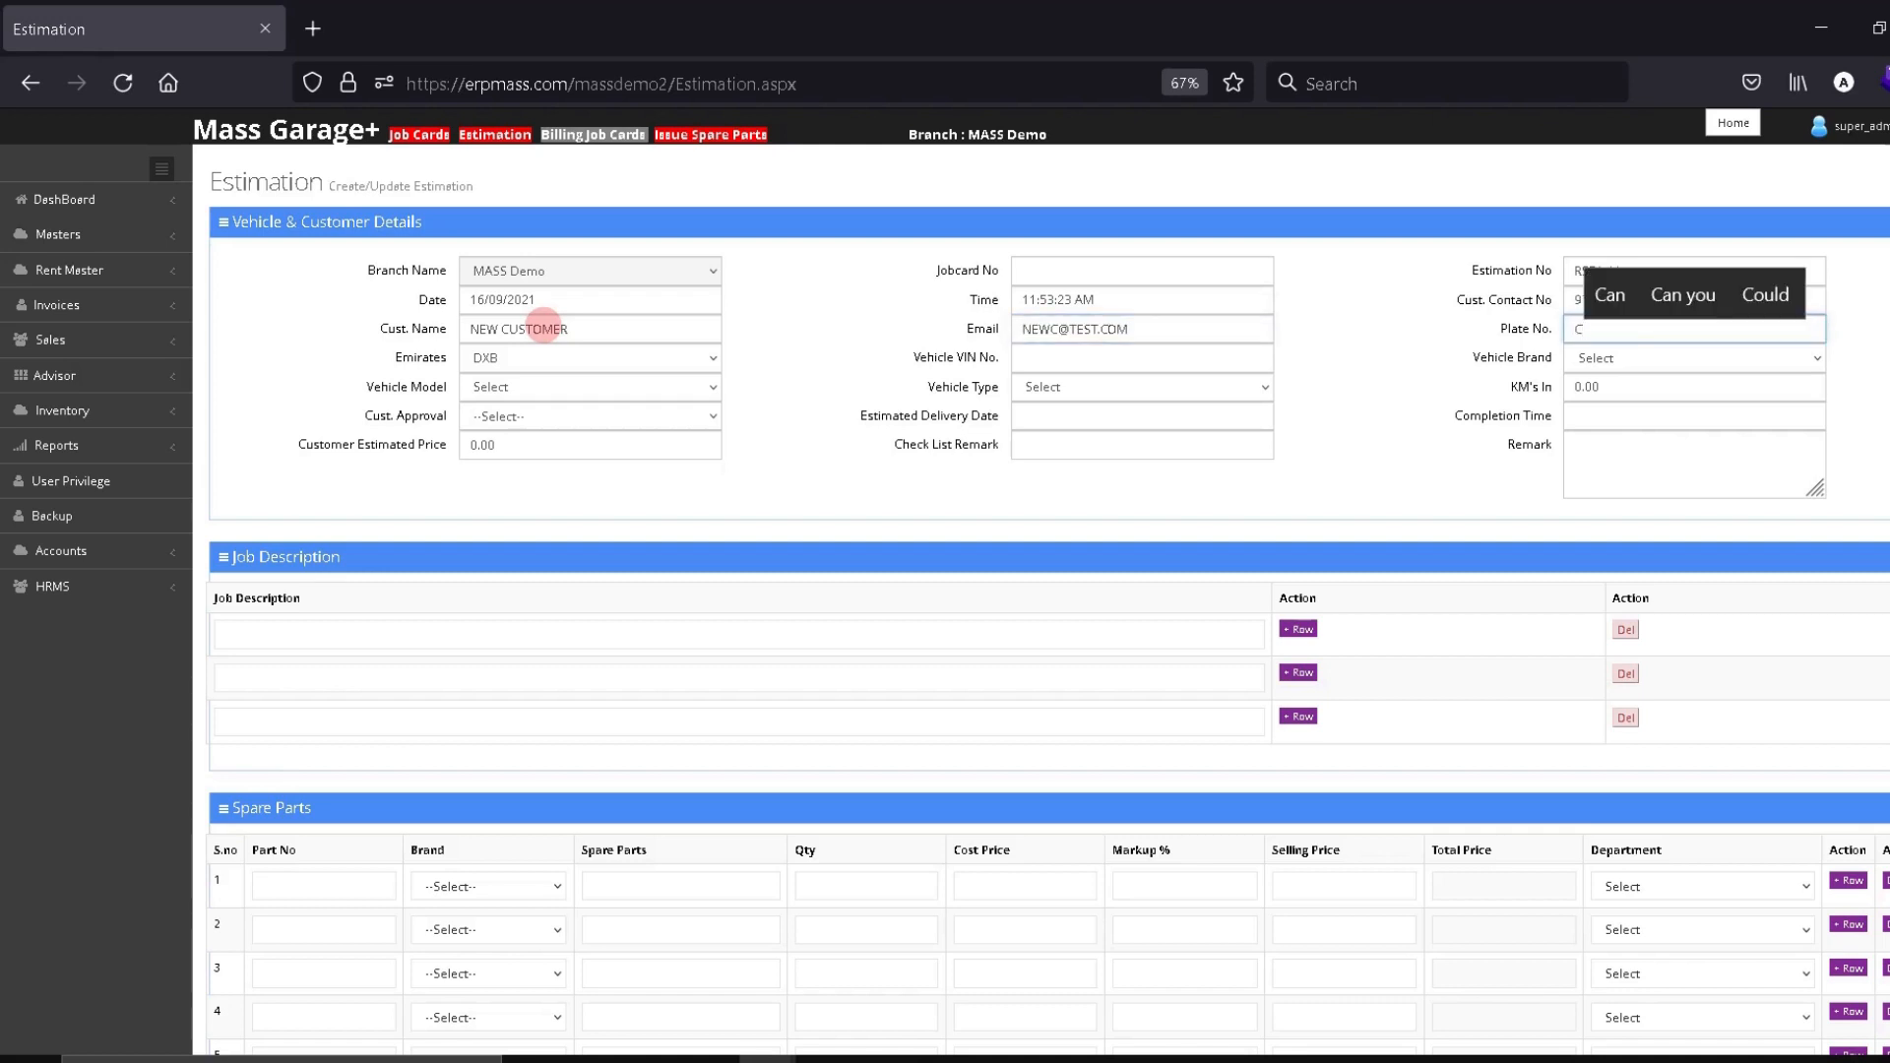
pyautogui.press('BackSpace')
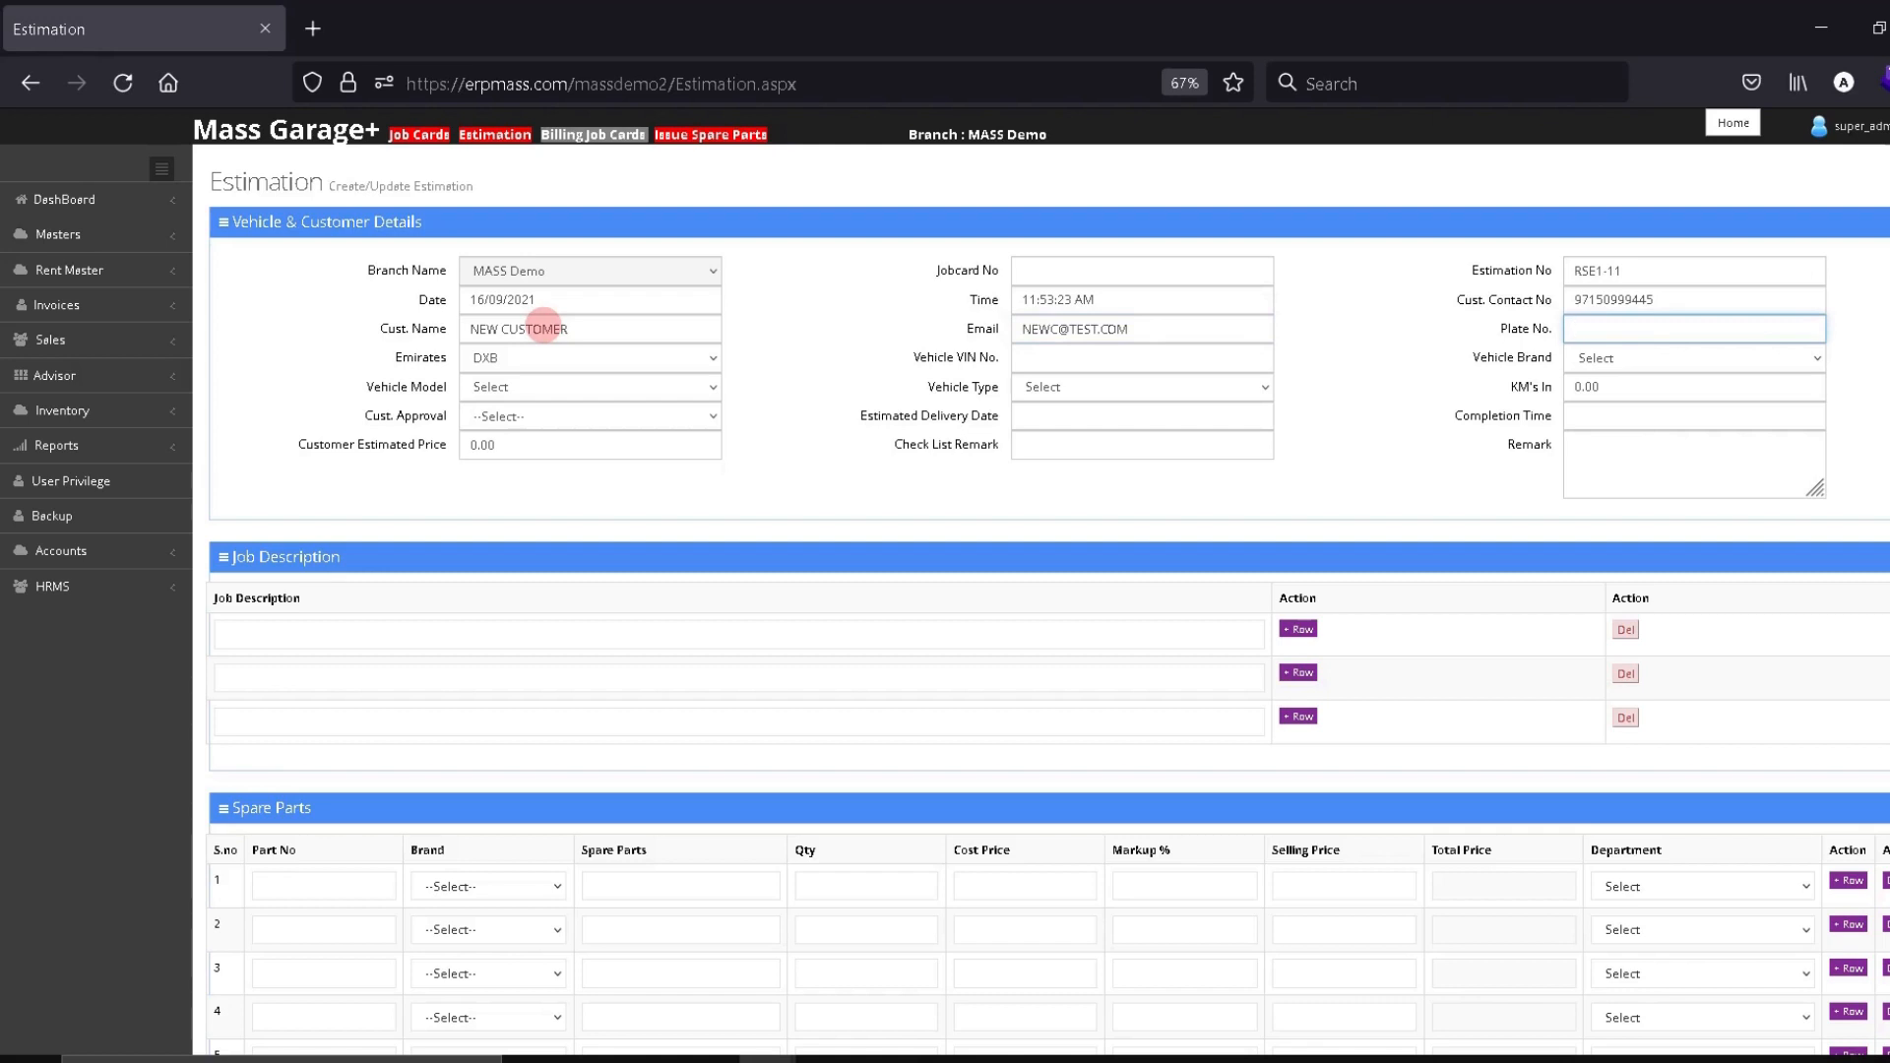
pyautogui.write('c')
pyautogui.press('BackSpace')
pyautogui.write('C 45566')
pyautogui.press('Home')
pyautogui.write('DXB')
pyautogui.press('Tab')
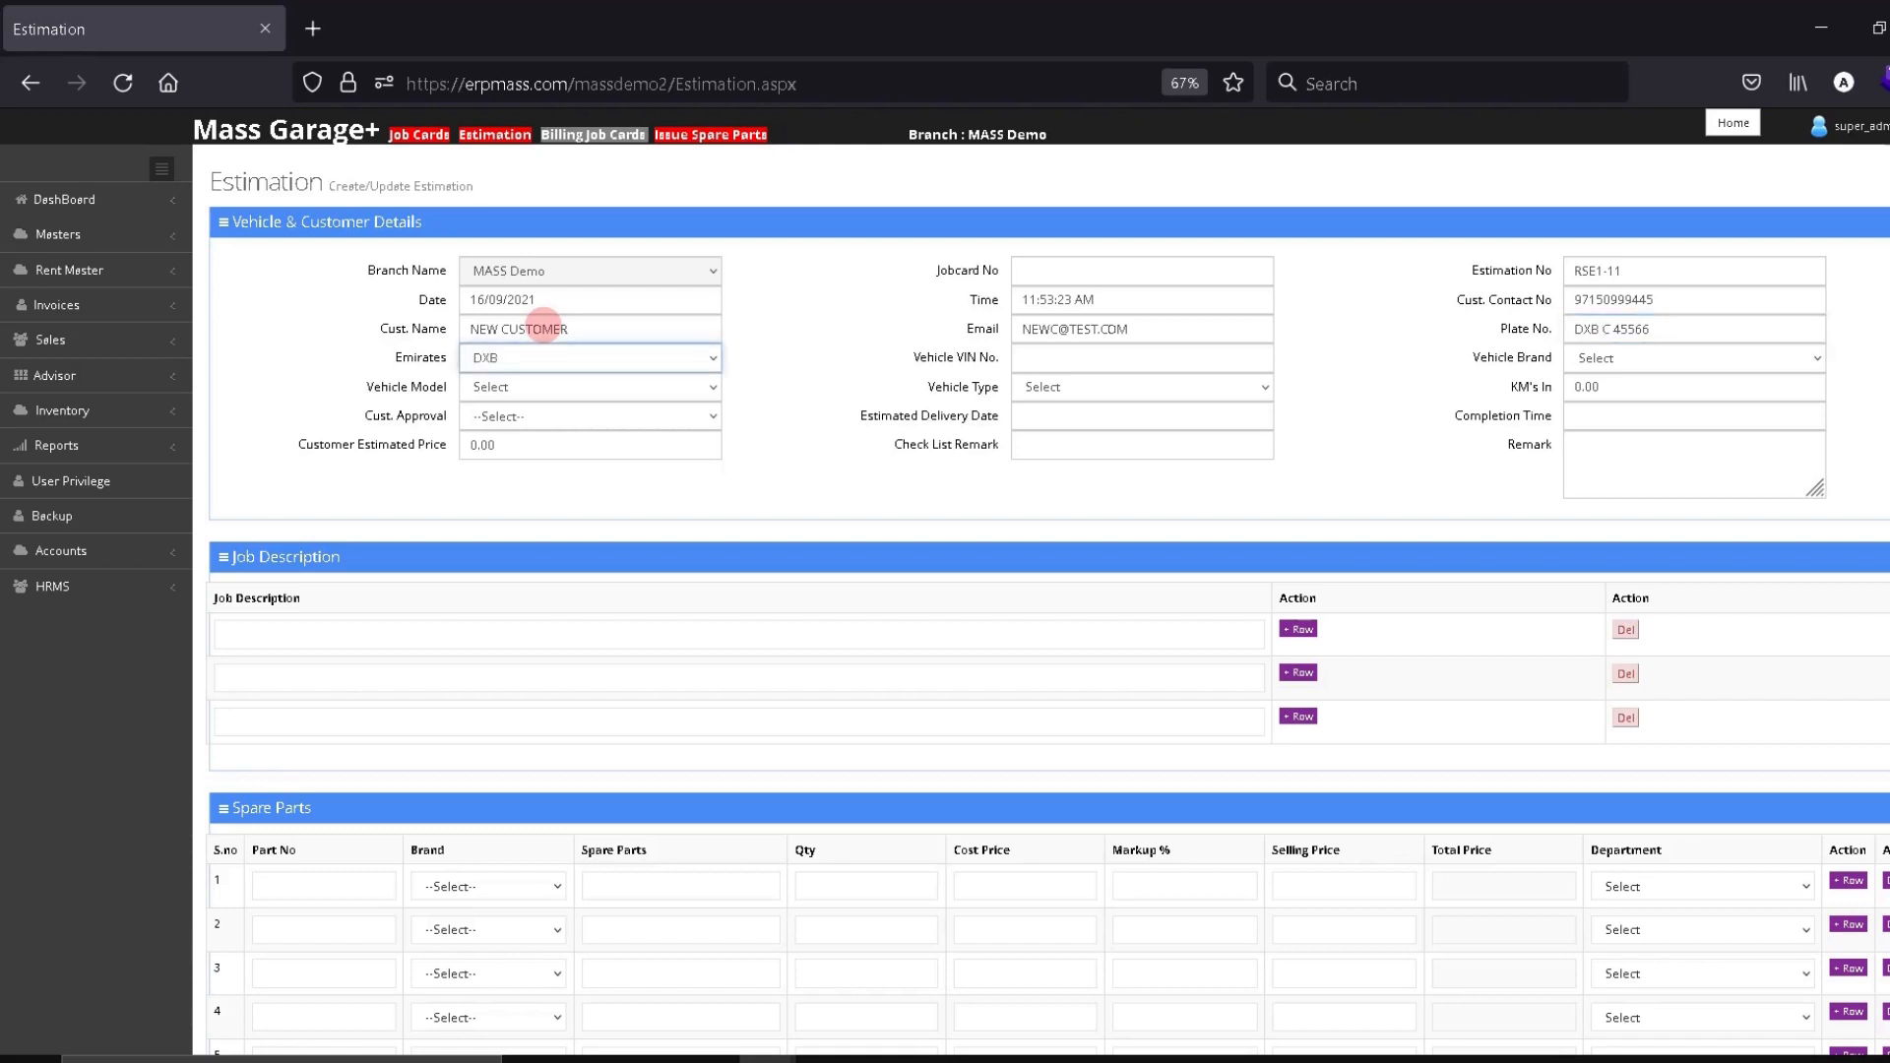
pyautogui.click(479, 362)
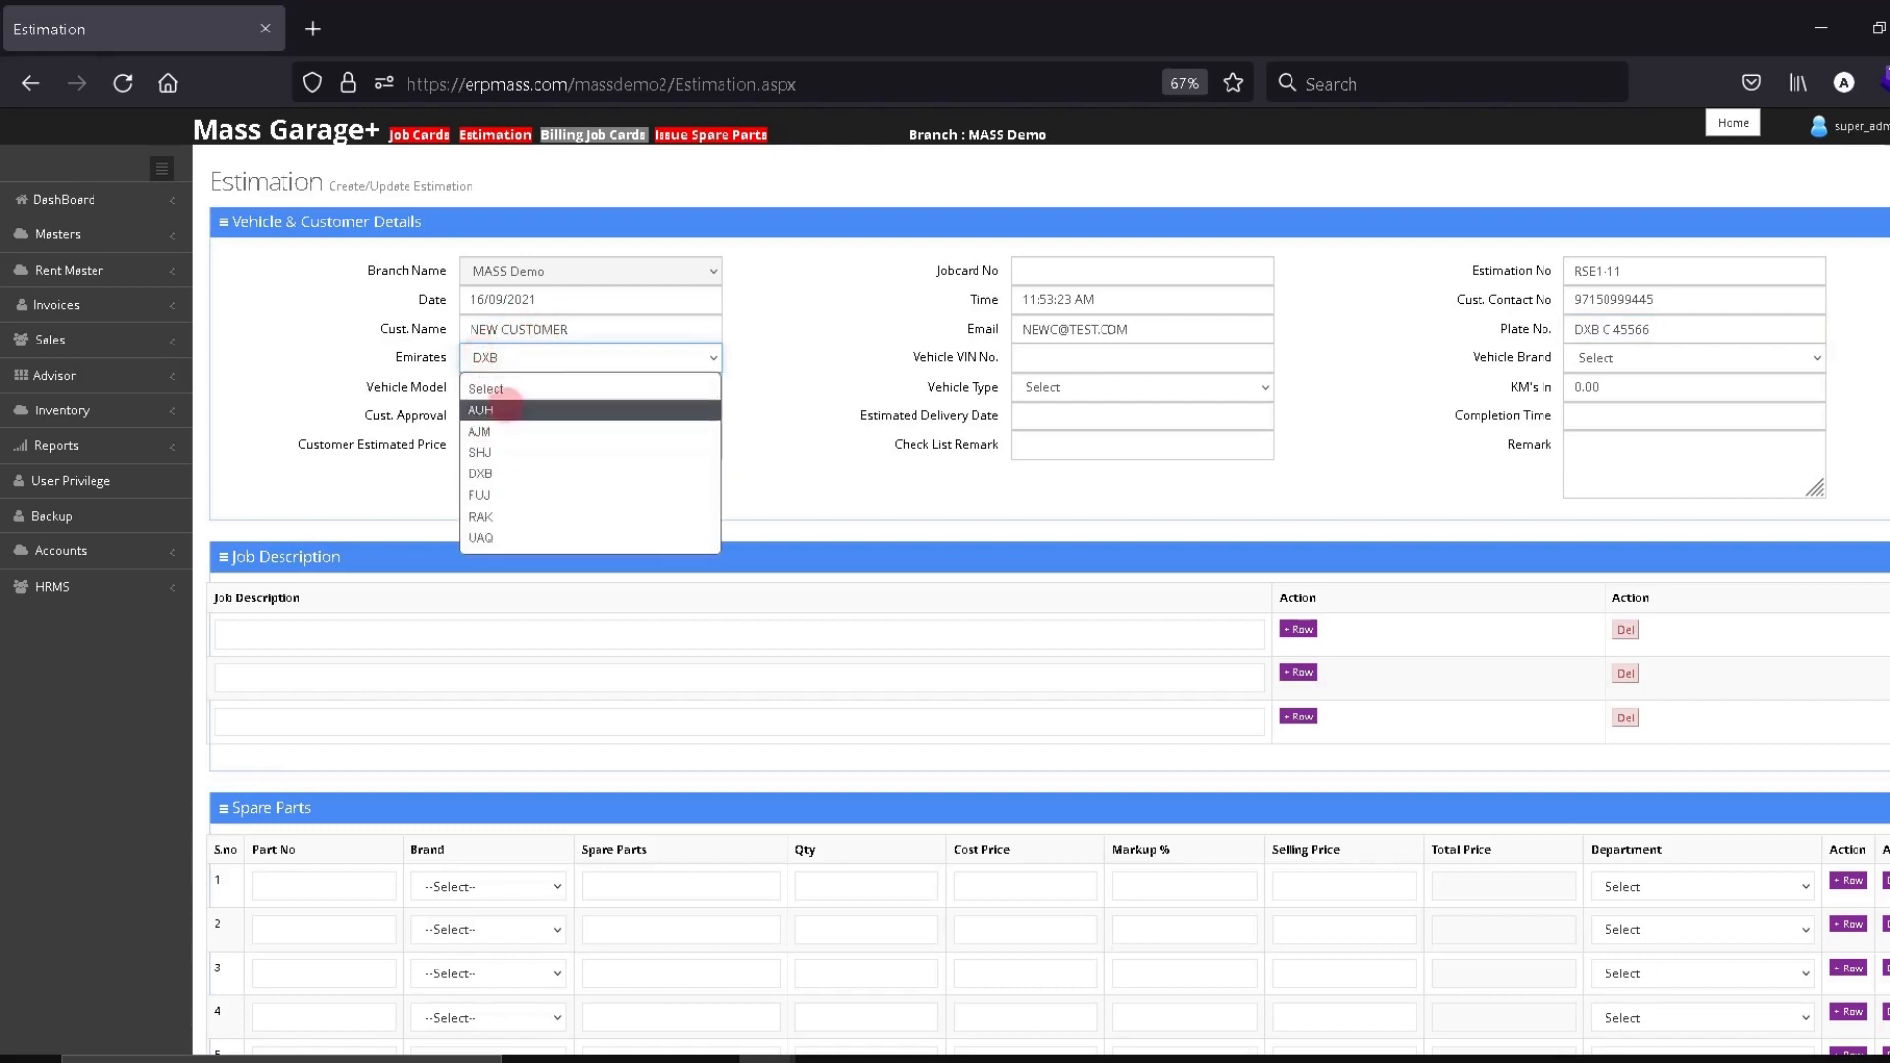
pyautogui.click(487, 474)
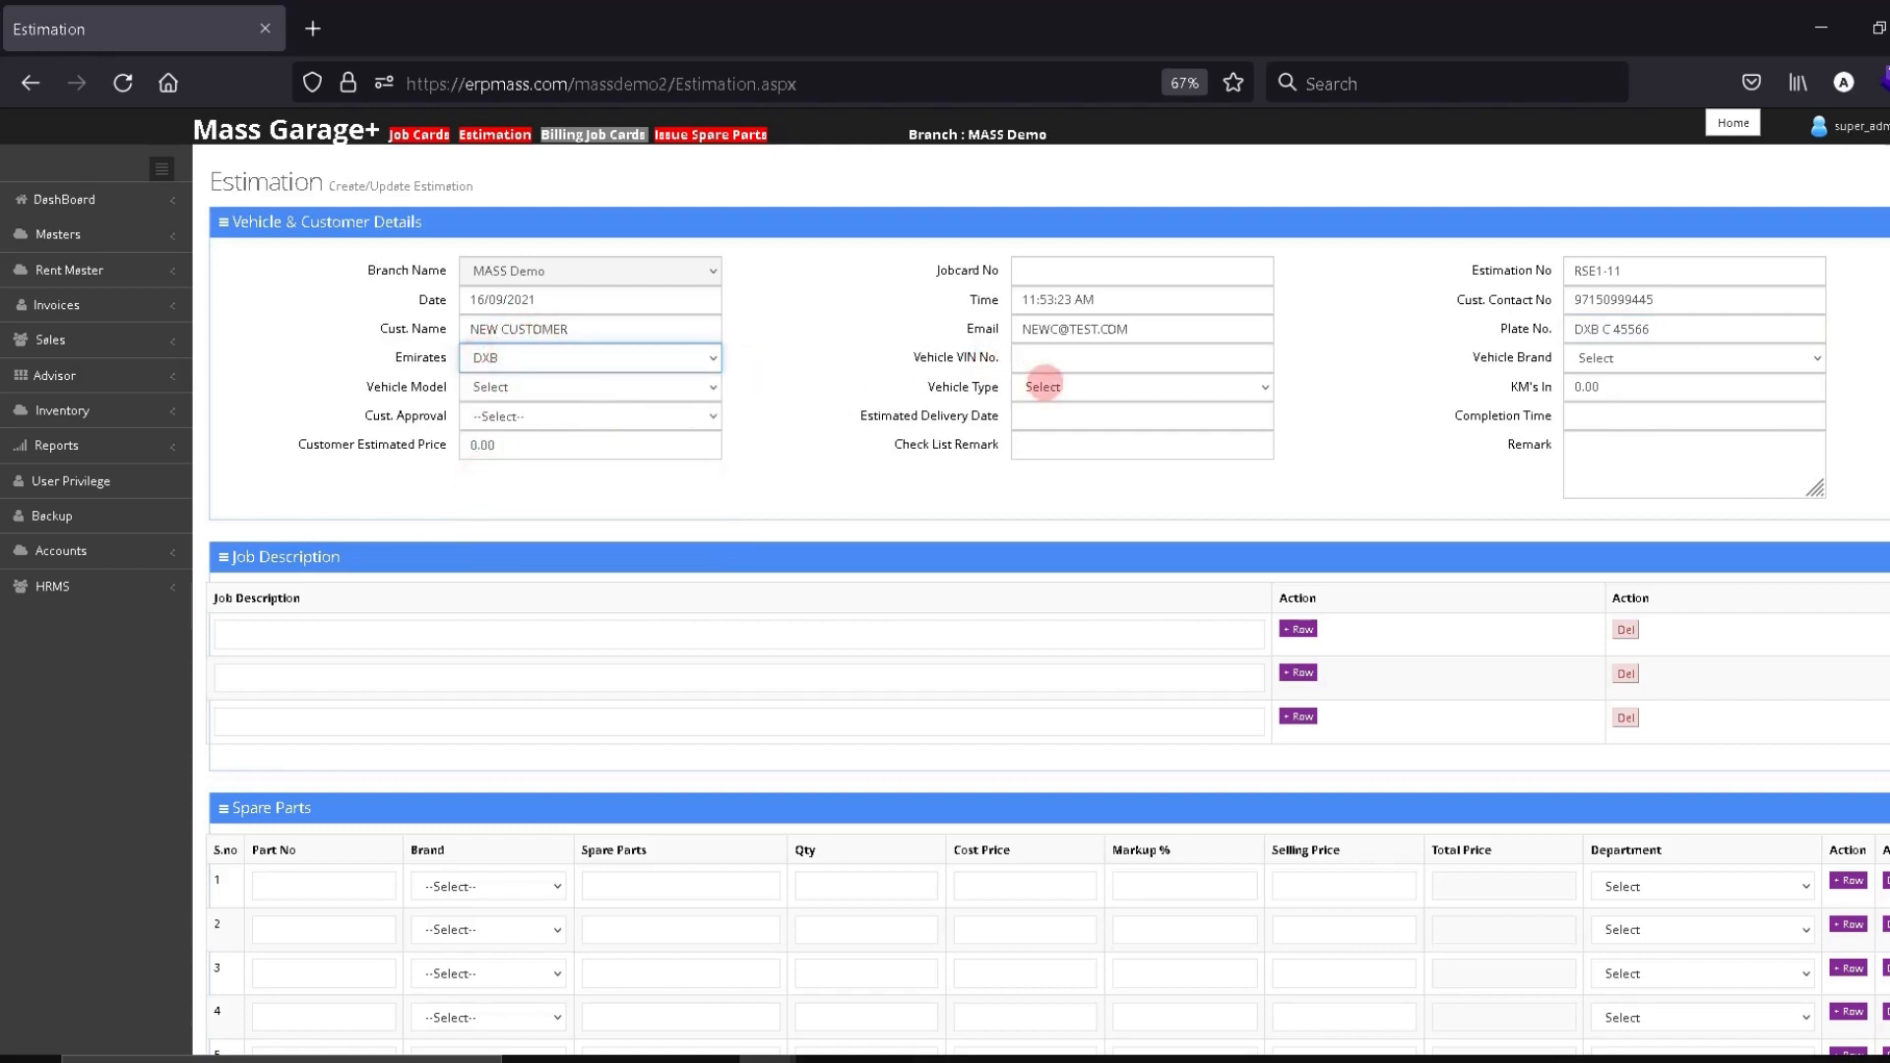
pyautogui.click(1058, 356)
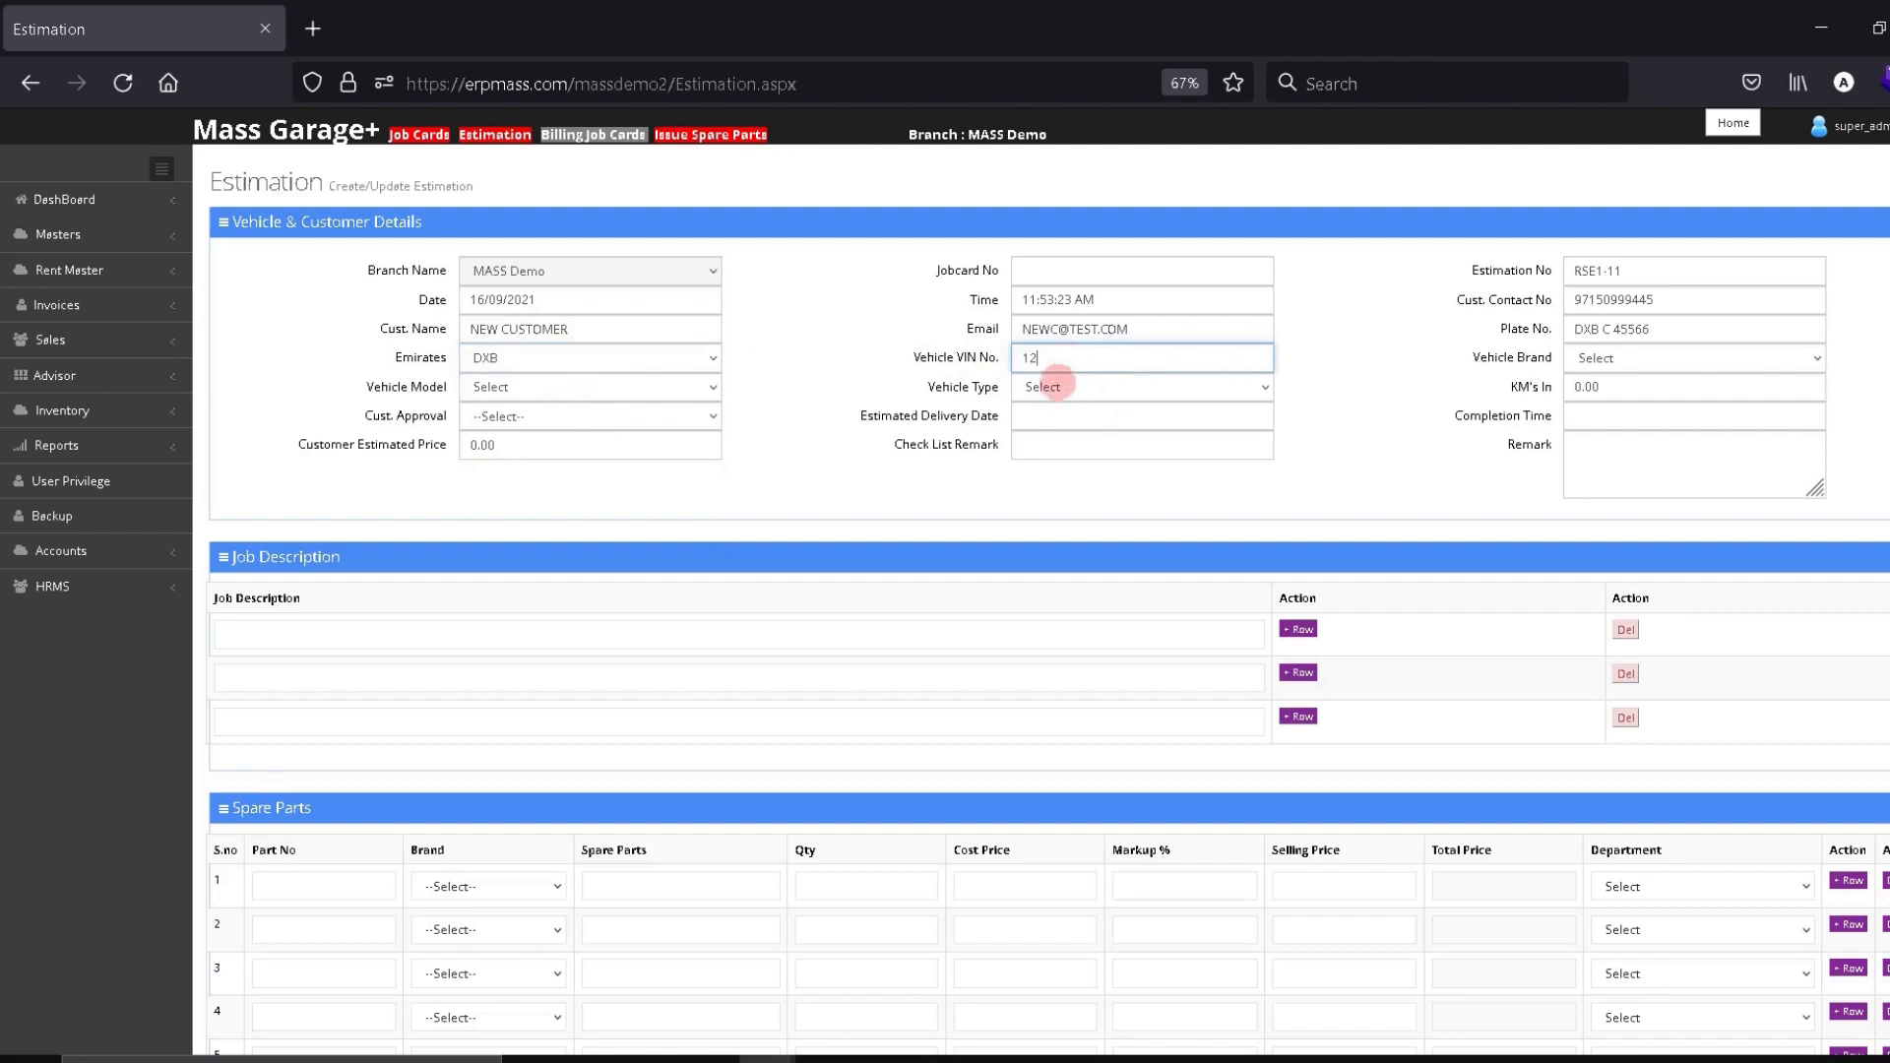
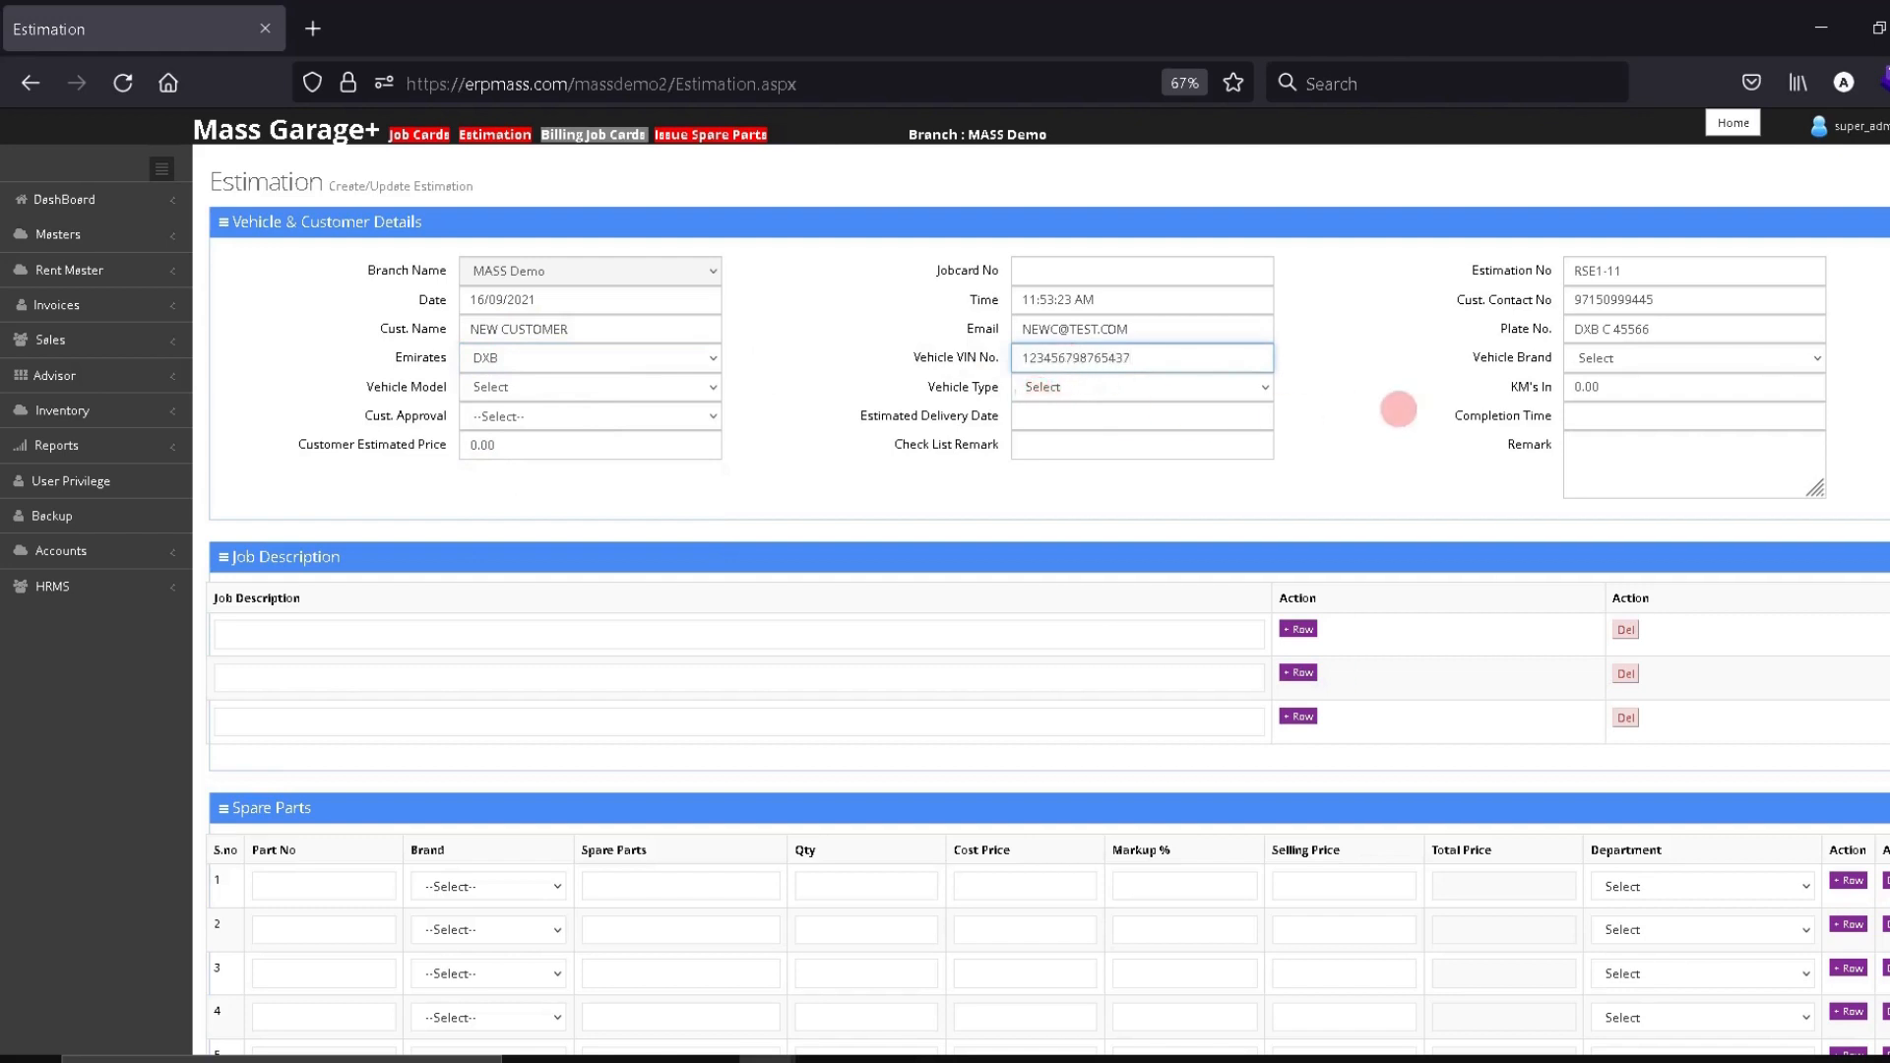
# Set the vehicle to ASTON MARTIN D B9 with 152000 KM's In
pyautogui.click(1612, 360)
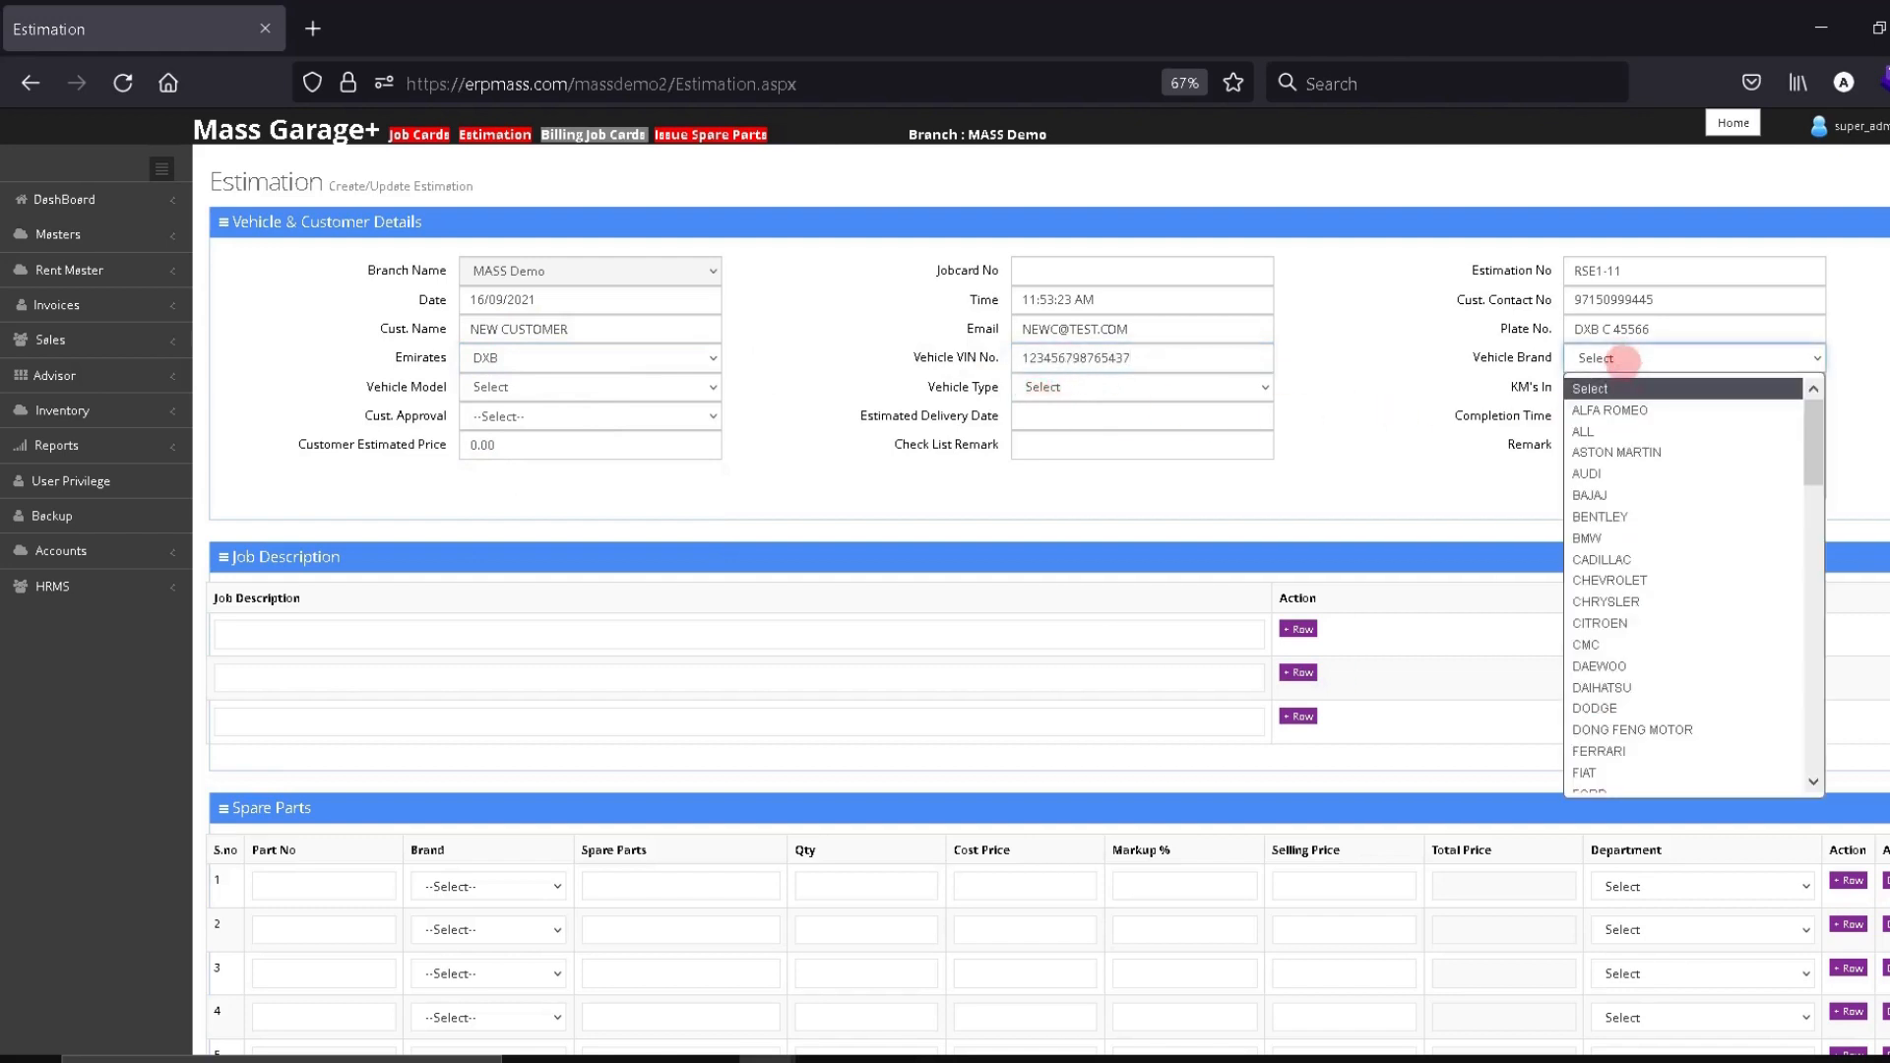
pyautogui.click(1602, 451)
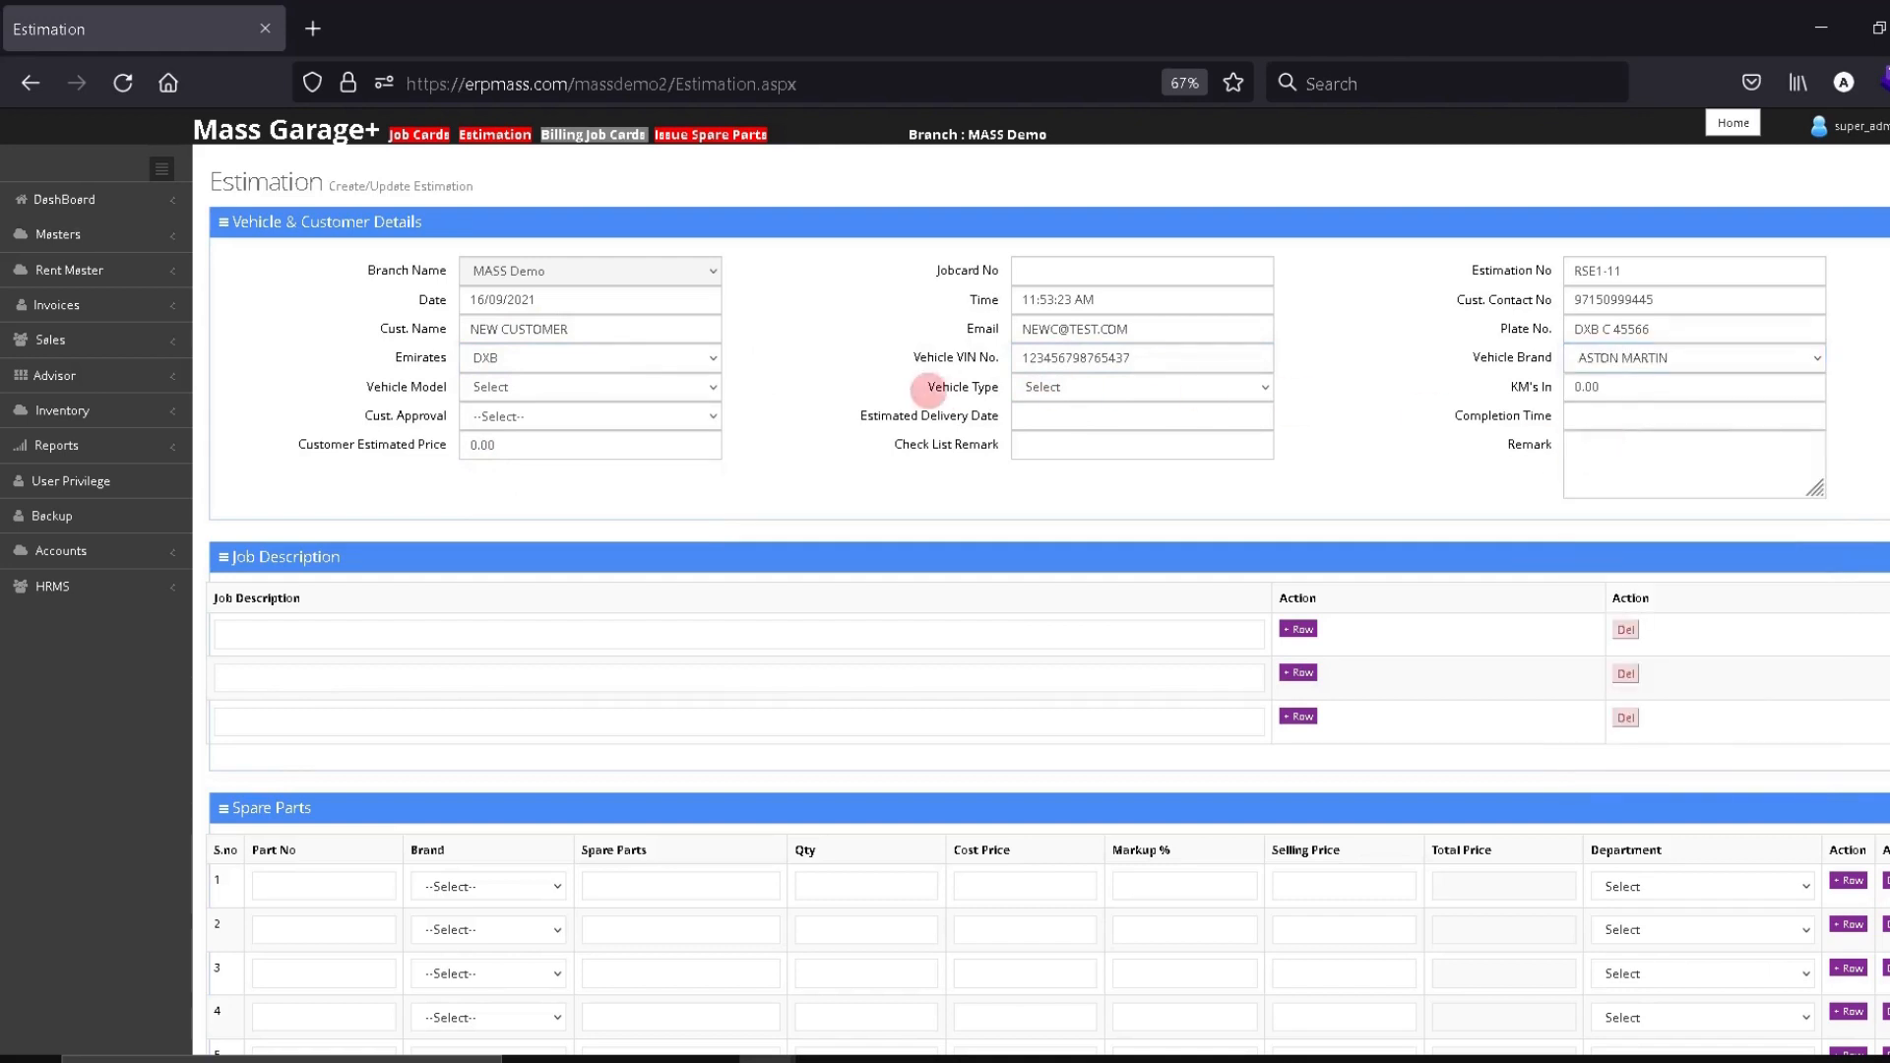
pyautogui.click(569, 387)
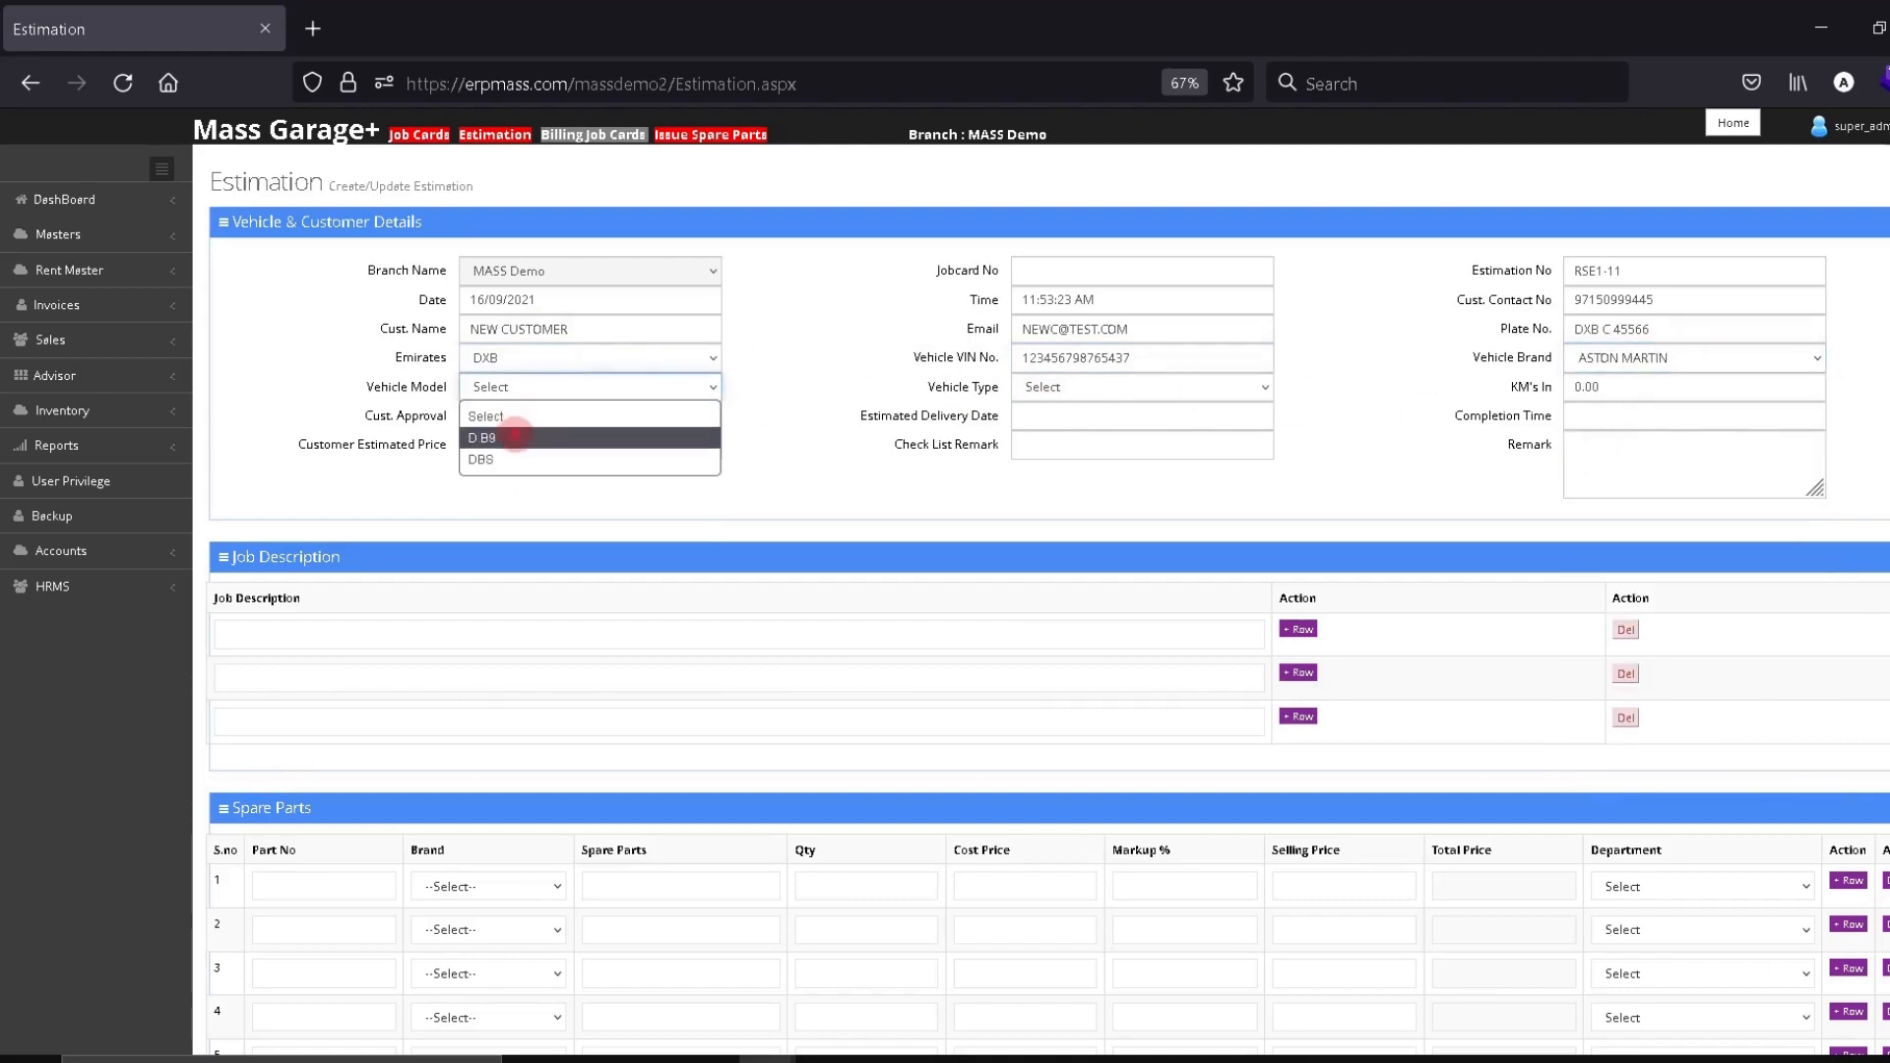
pyautogui.click(515, 436)
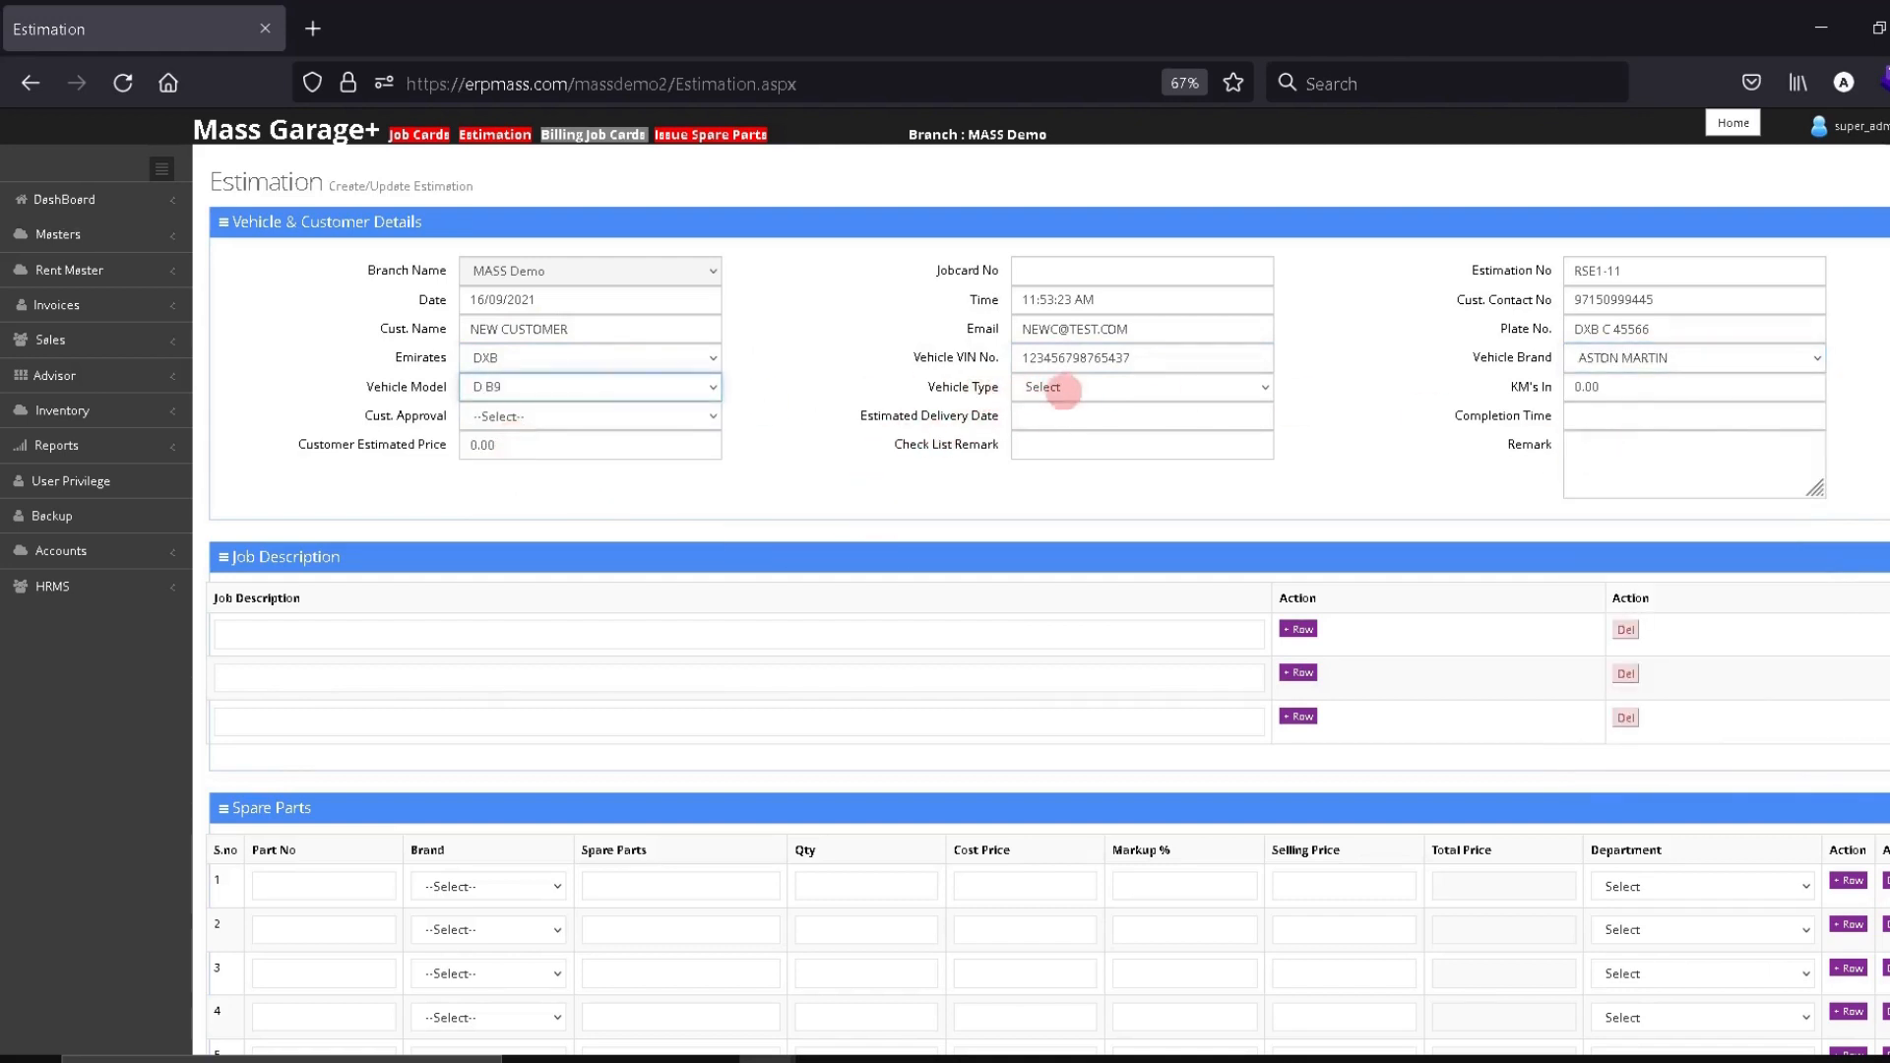
pyautogui.click(1595, 388)
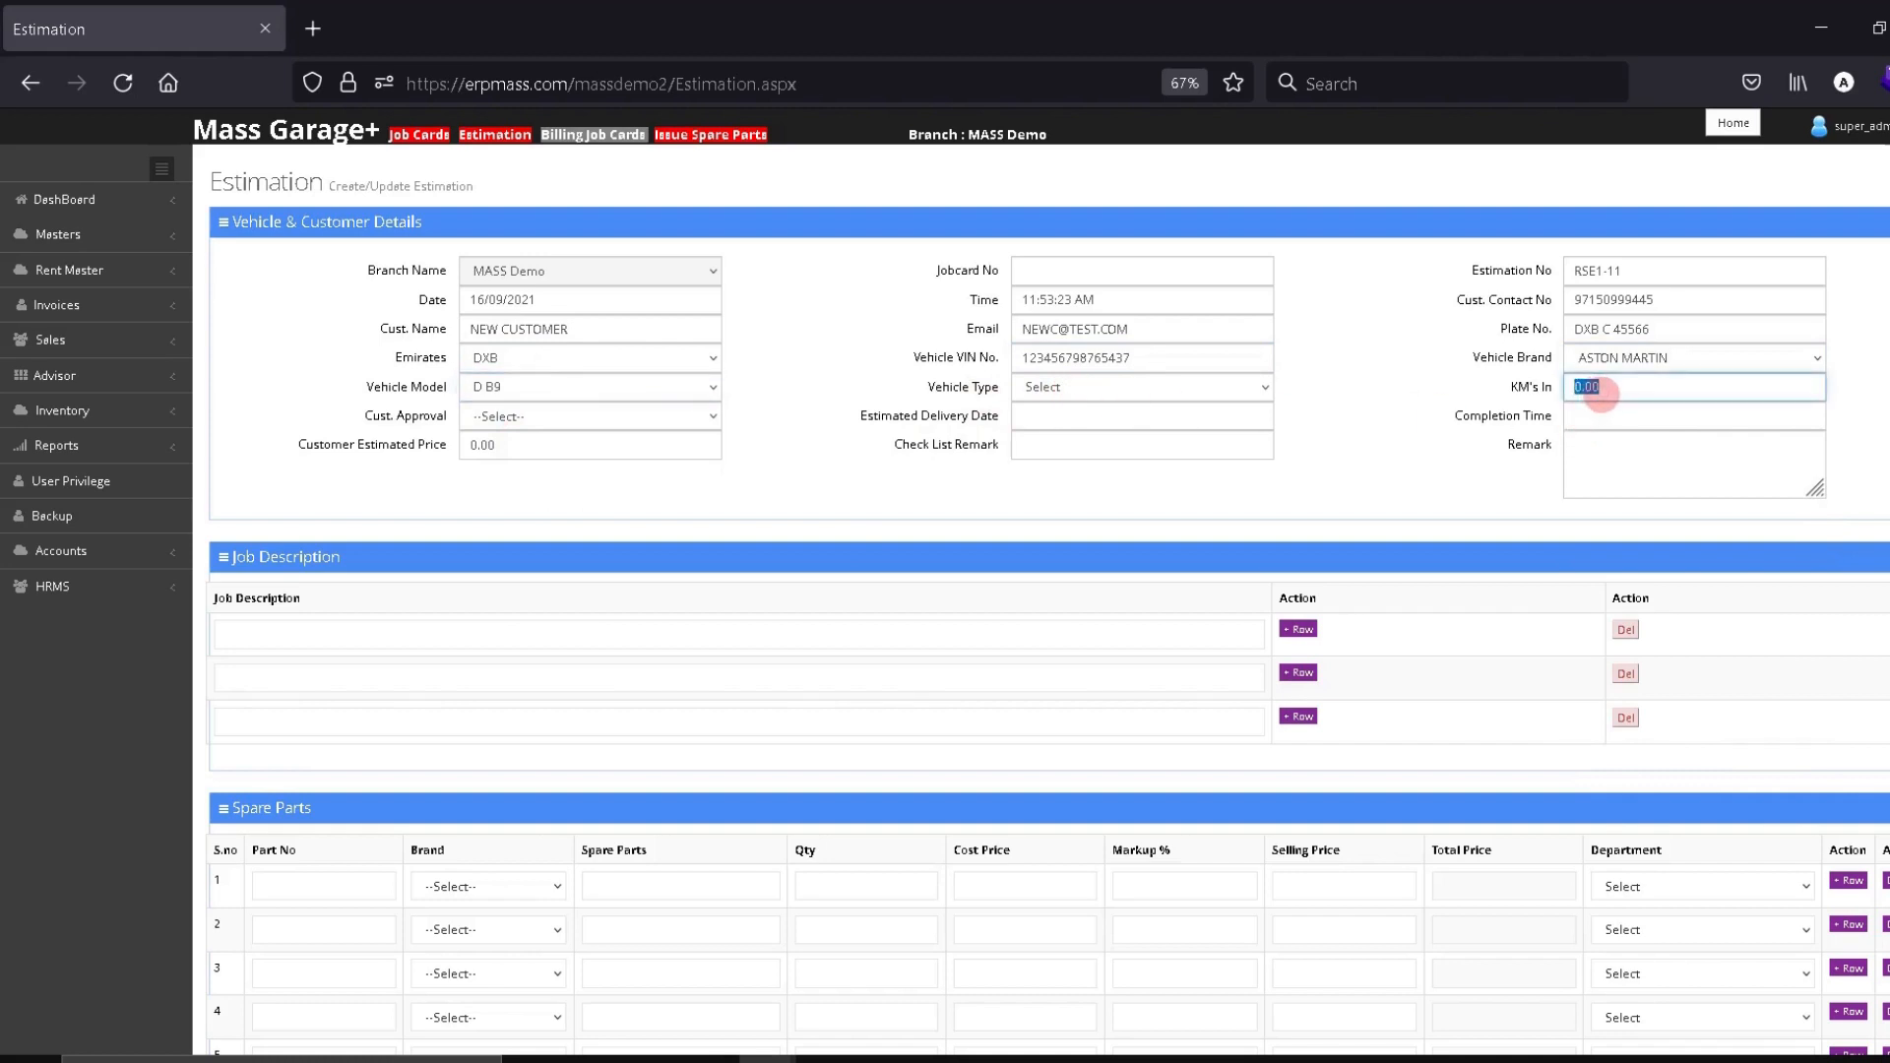
pyautogui.write('152000')
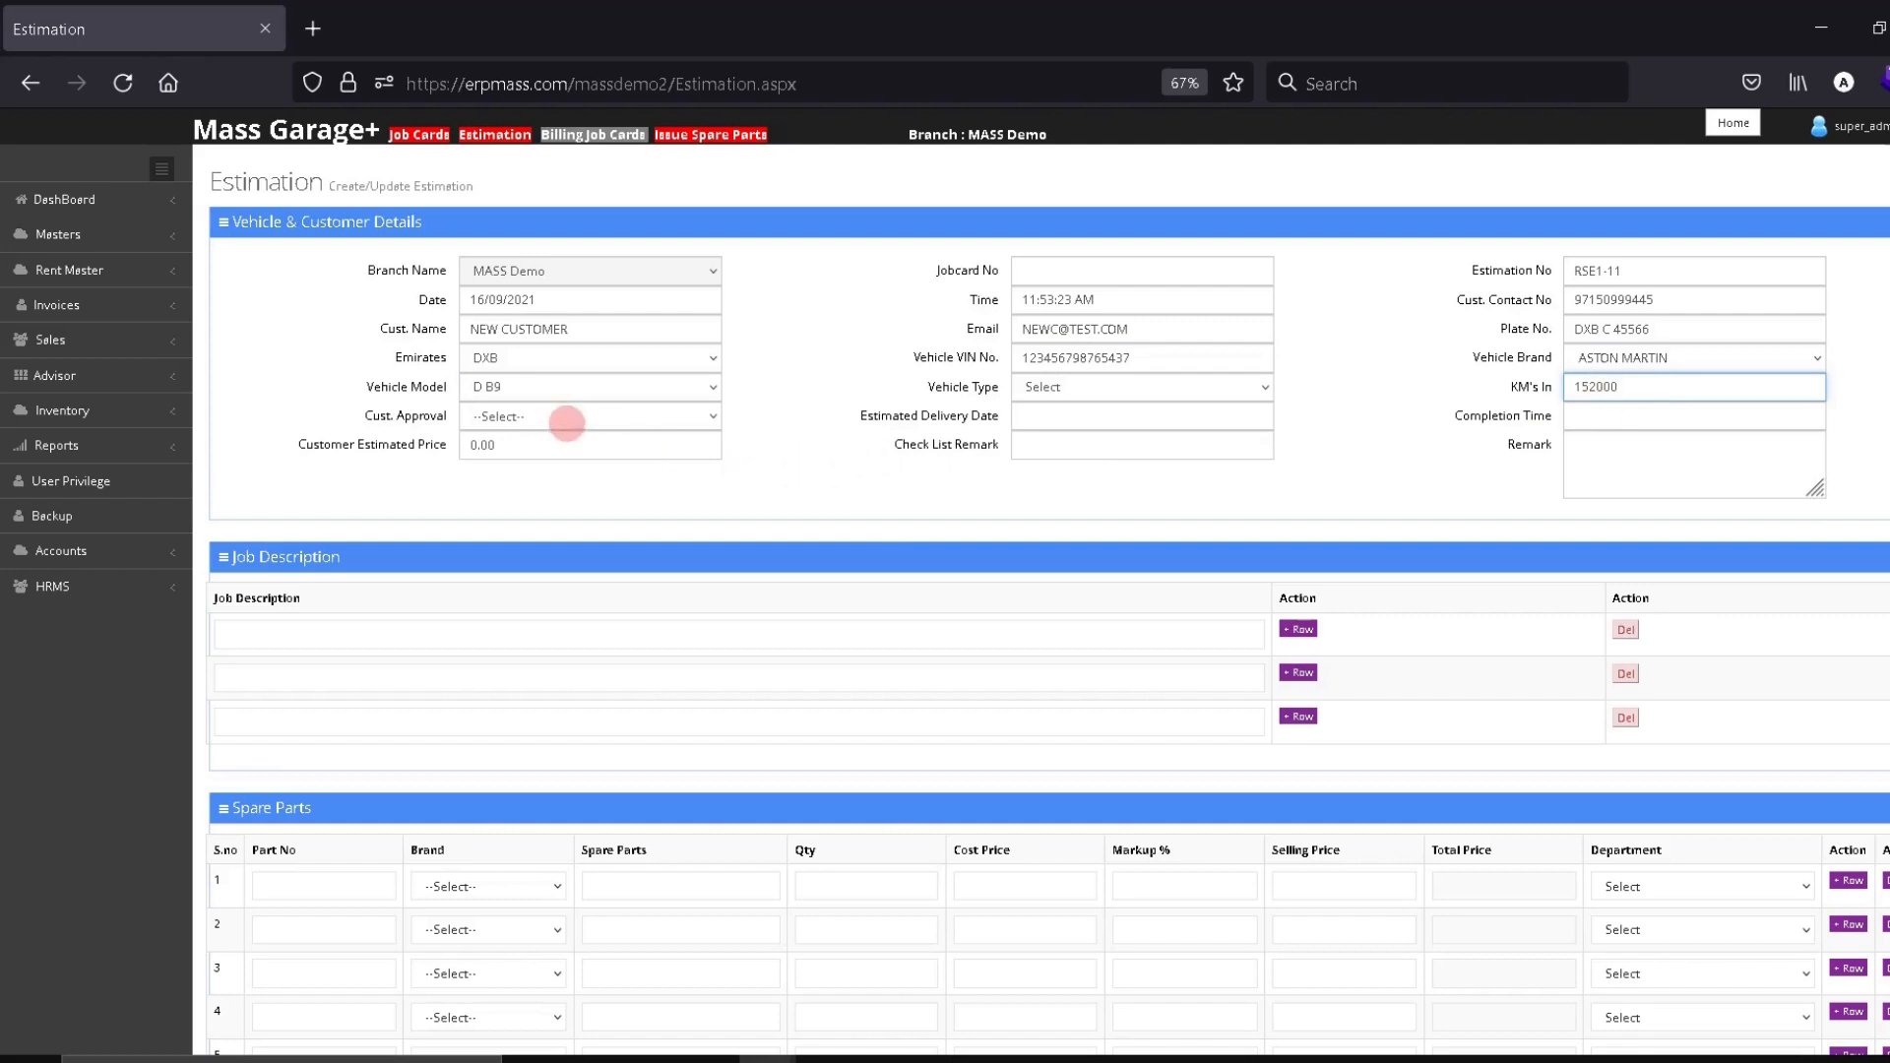
# Set the customer approval to Waiting
pyautogui.click(576, 414)
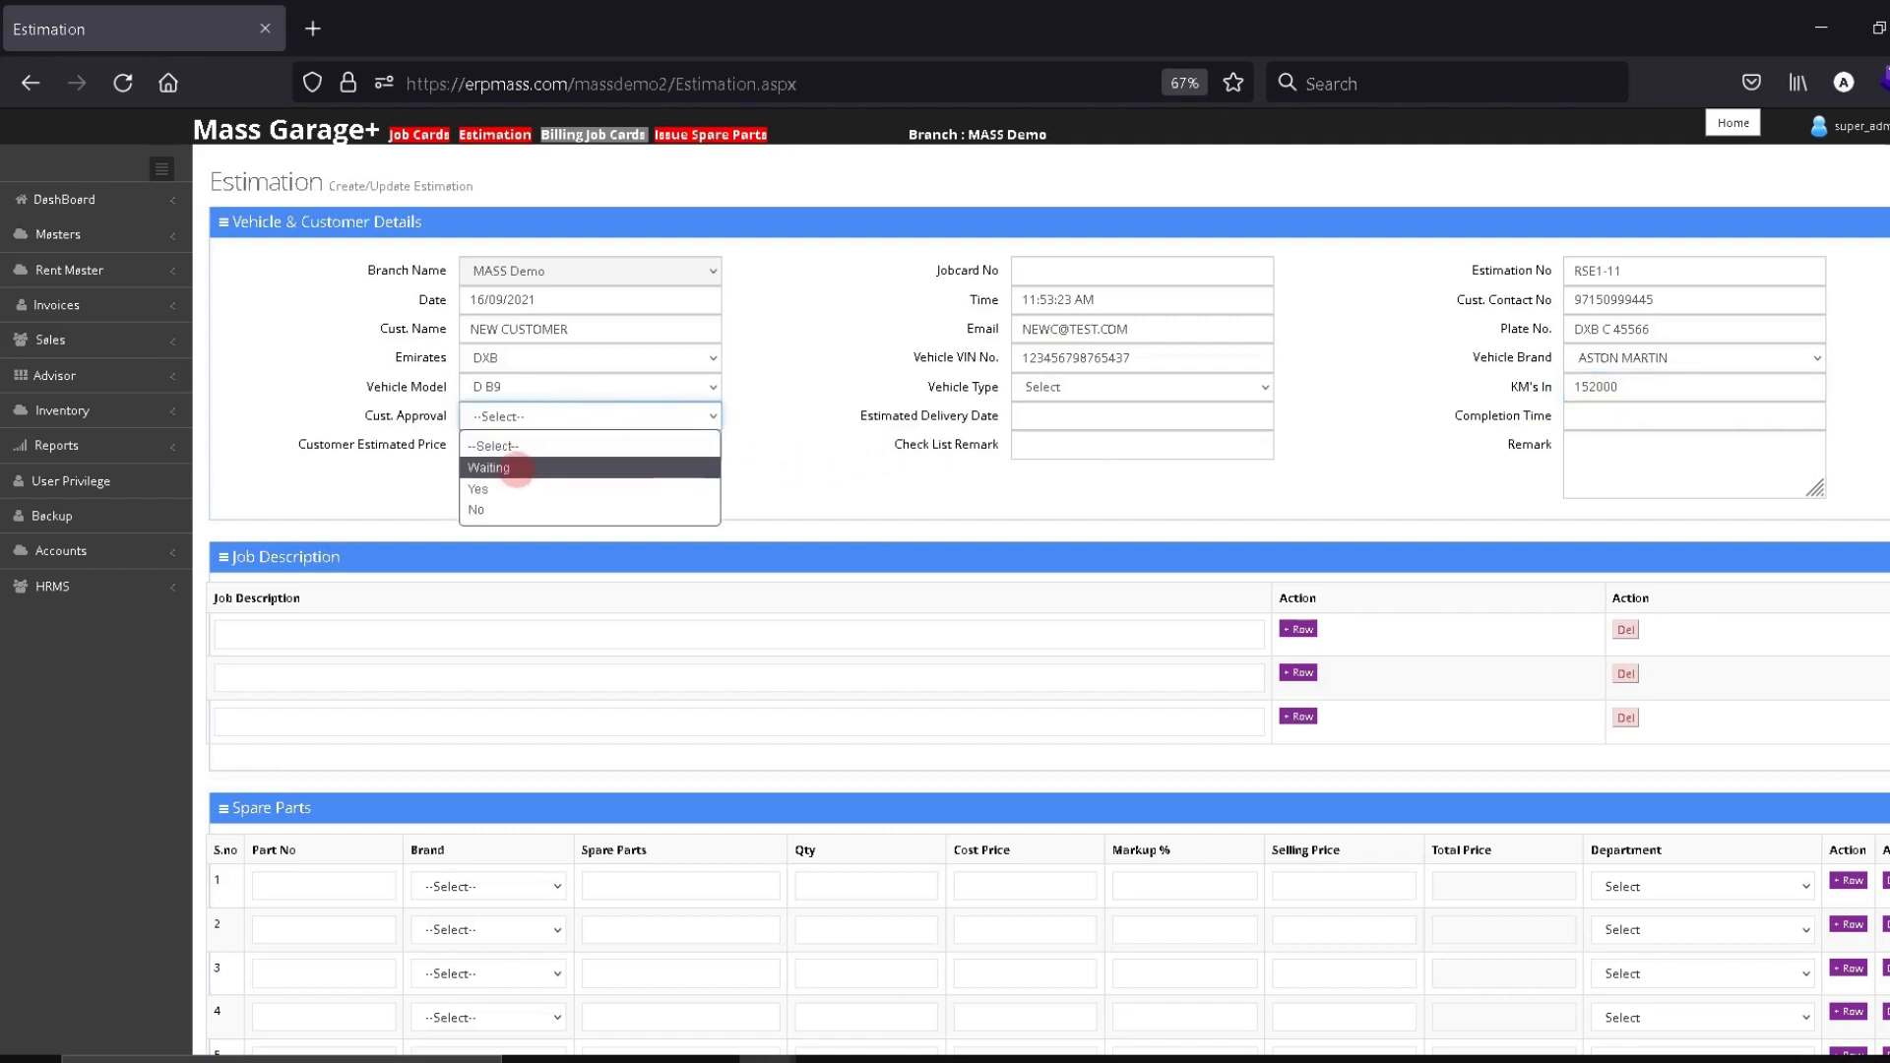
pyautogui.click(516, 468)
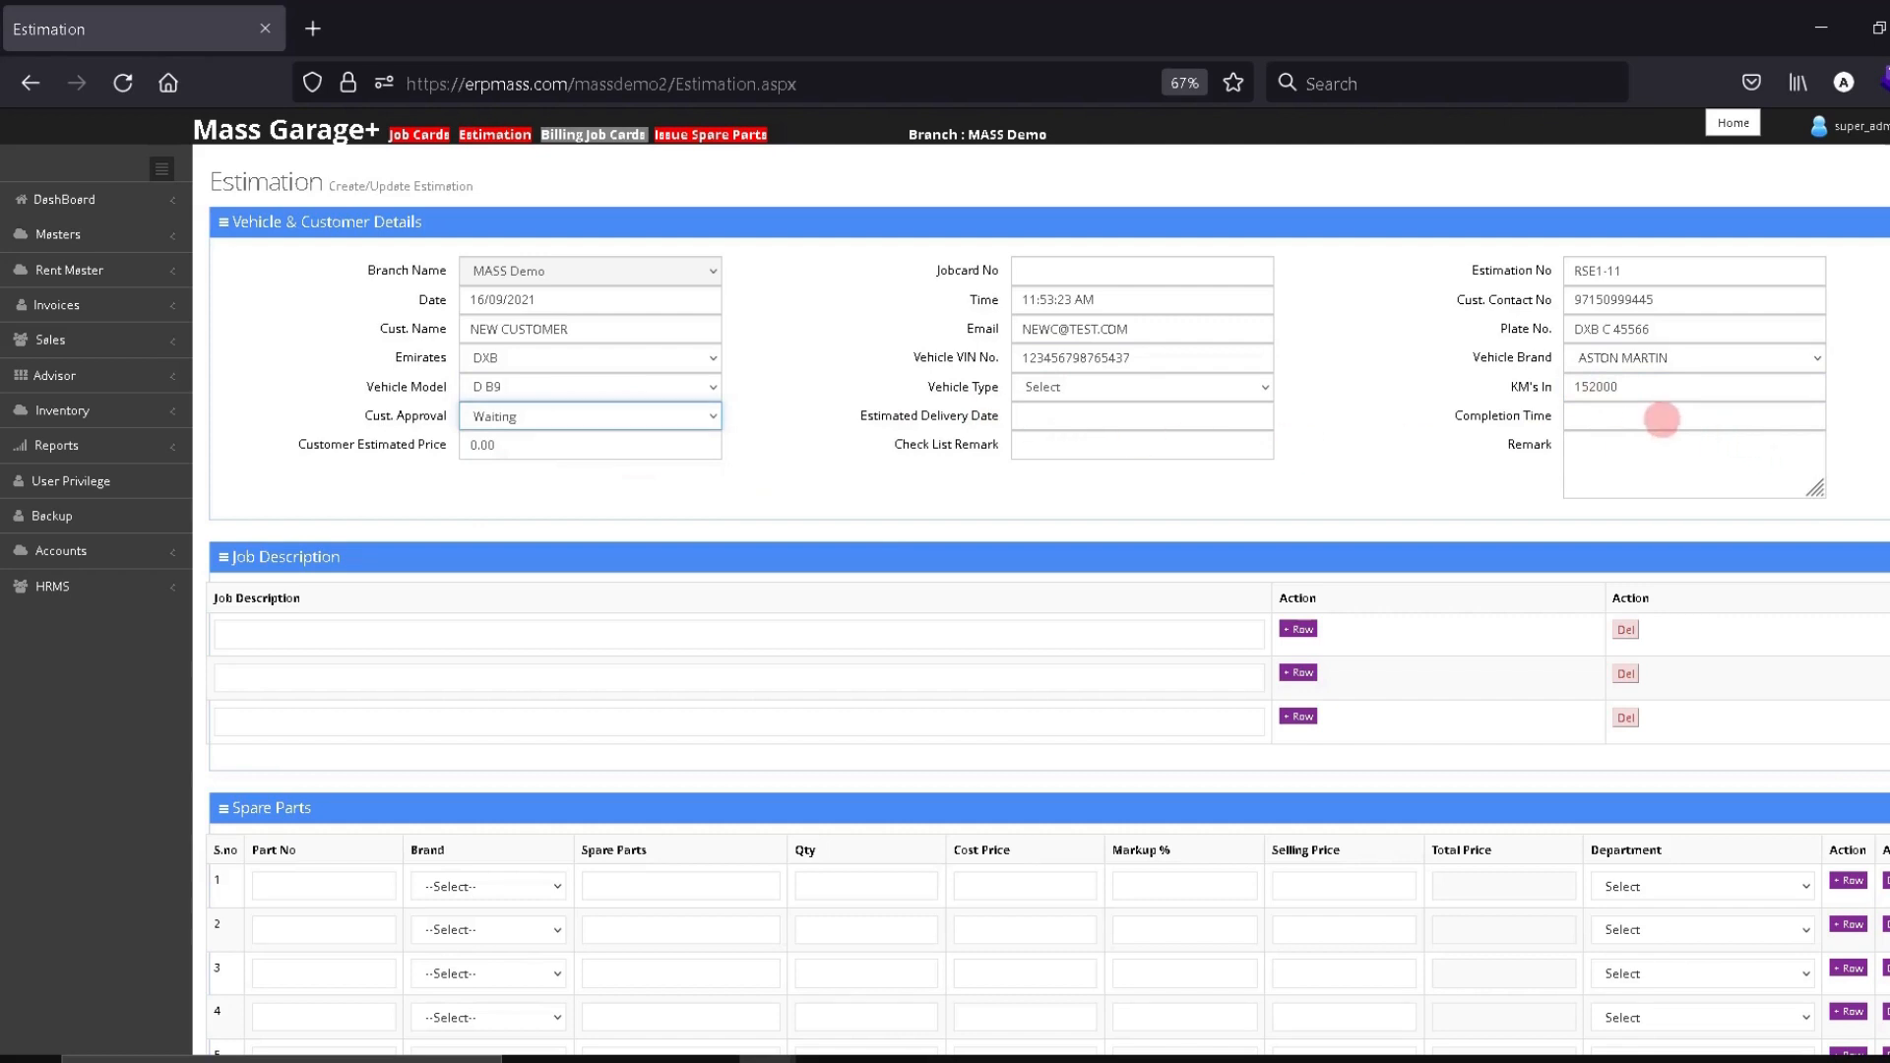
pyautogui.click(1653, 416)
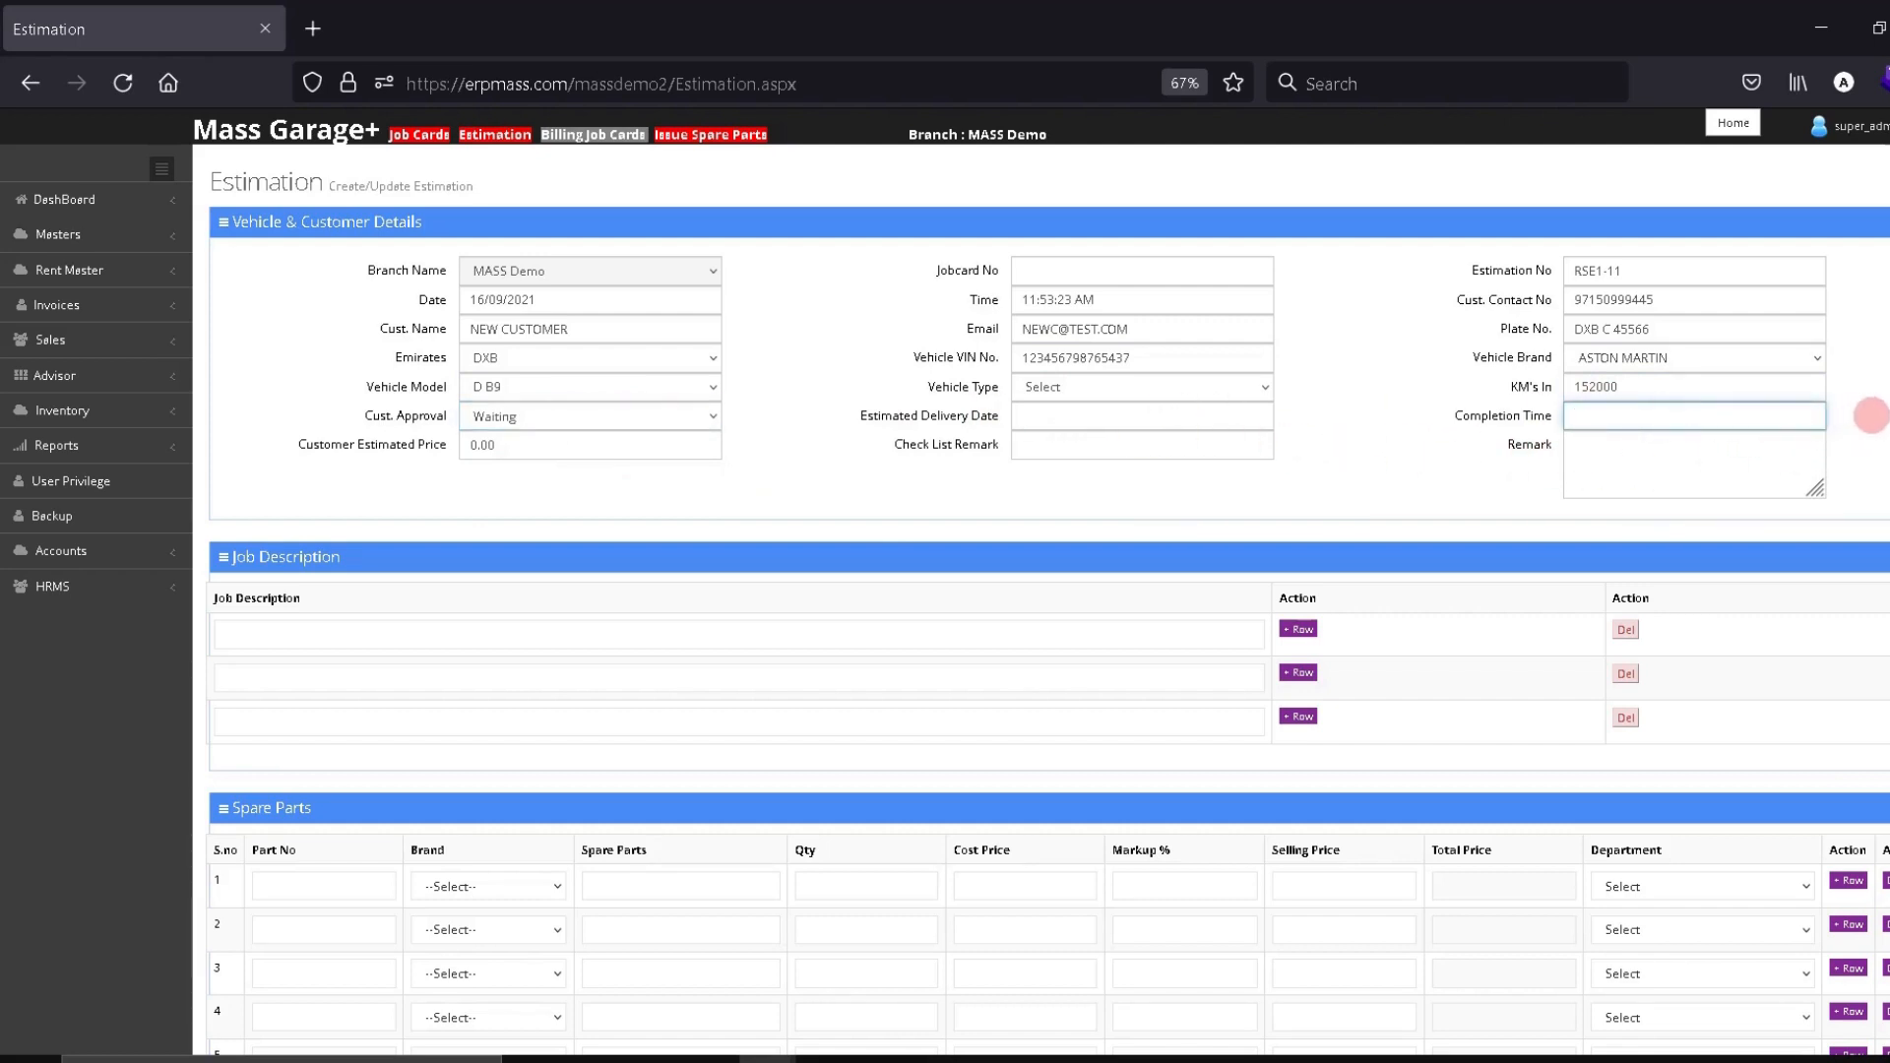
# Add the job description OIL CHANGE
pyautogui.scroll(-3, 788, 535)
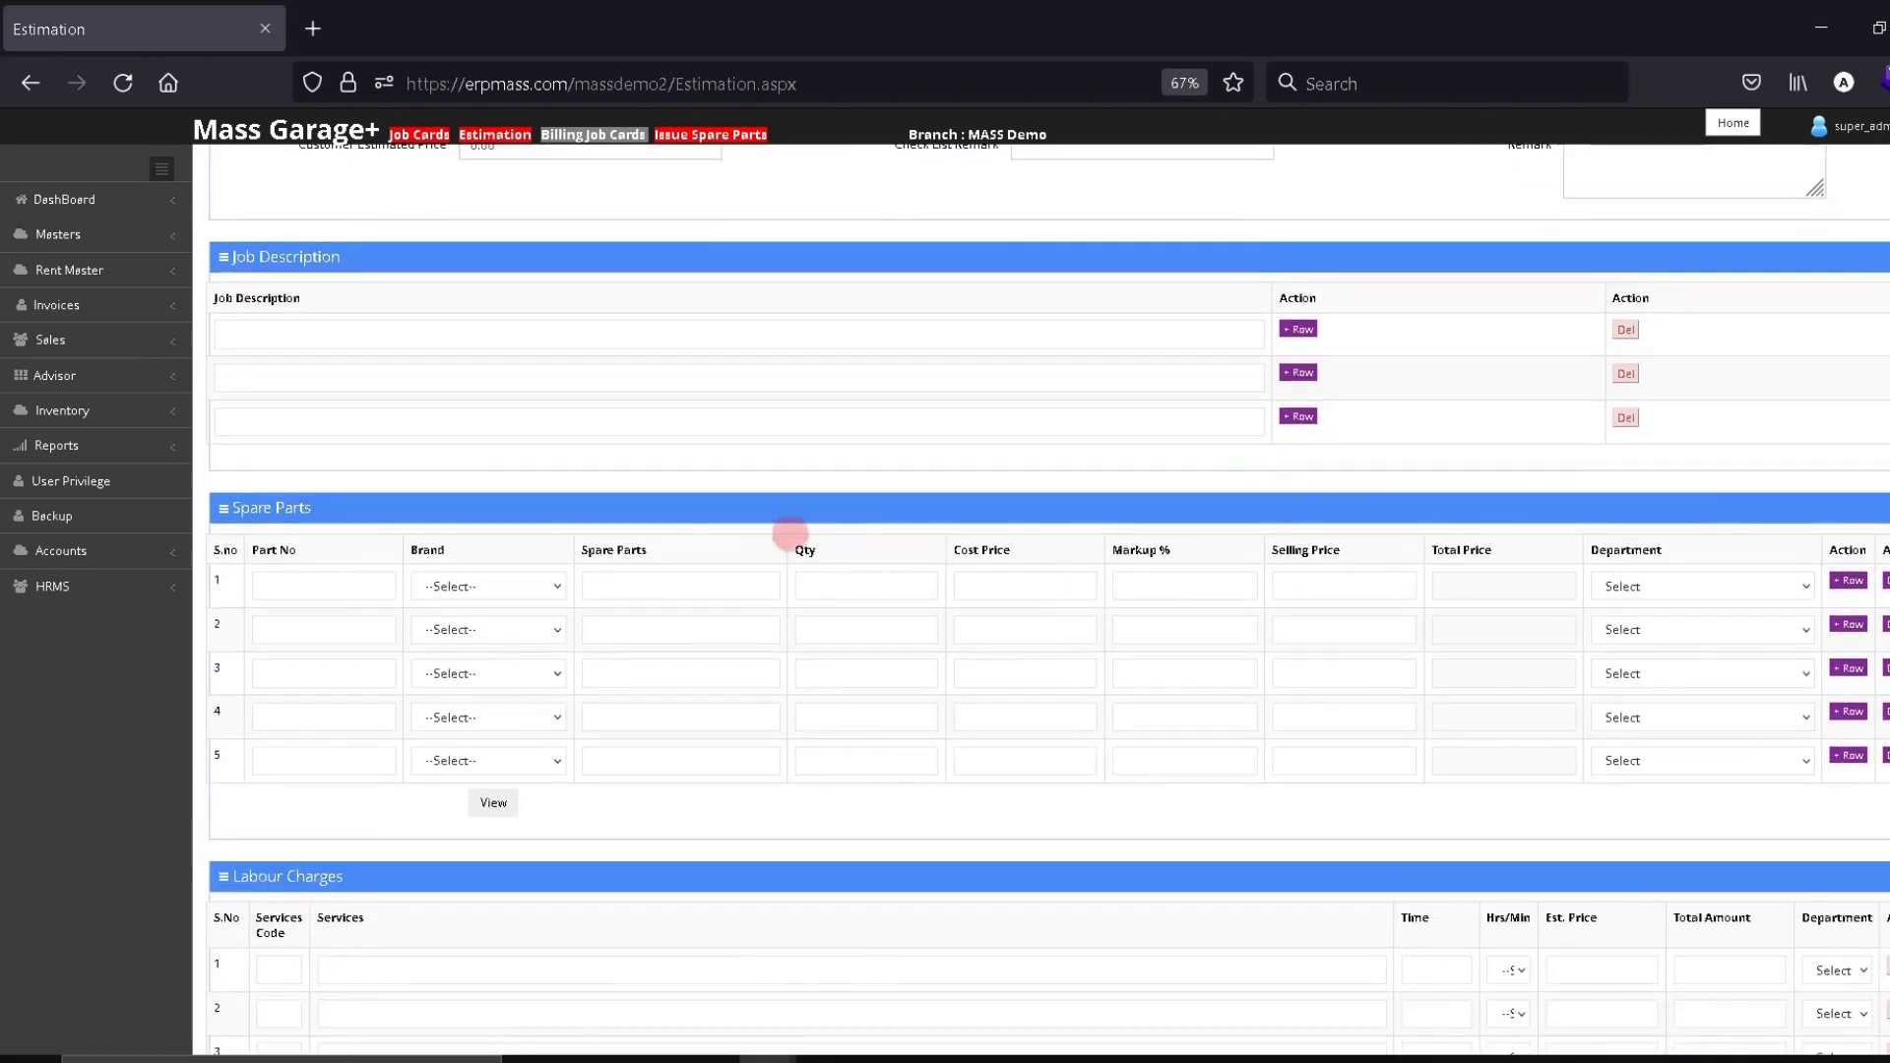
pyautogui.click(358, 335)
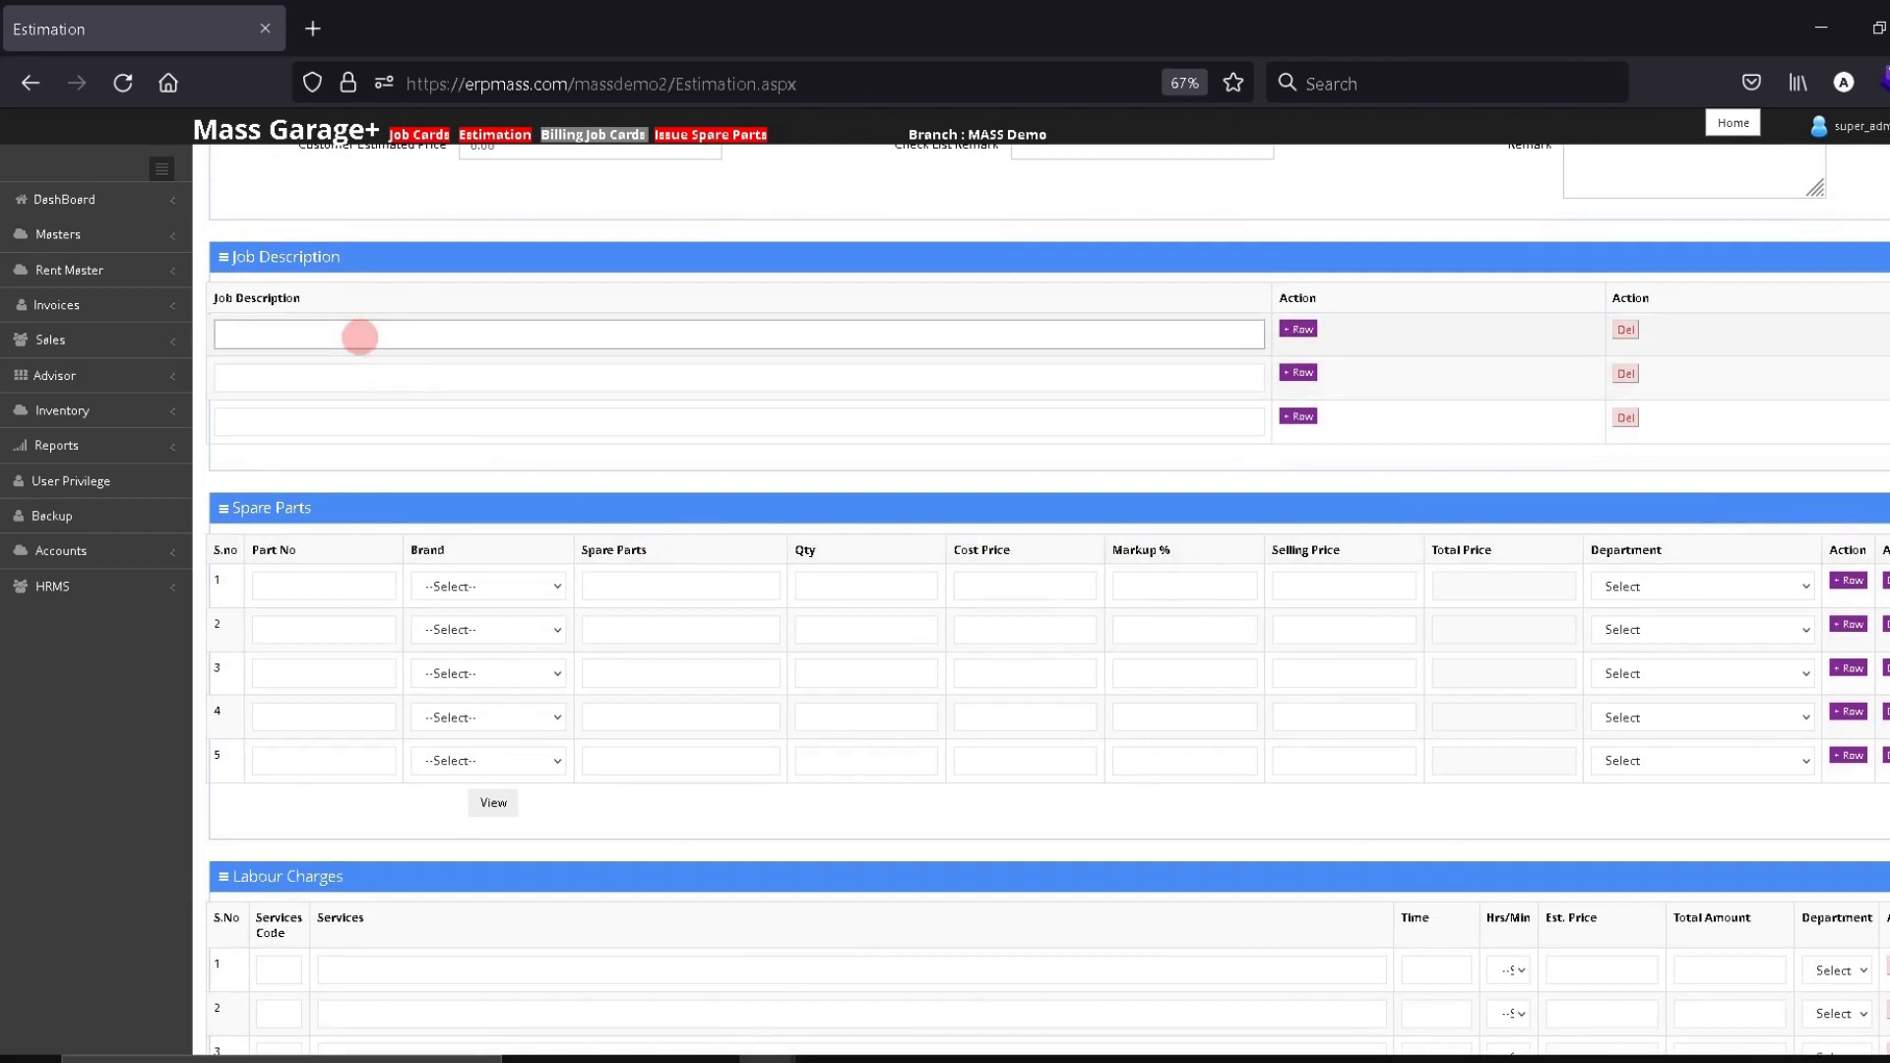
pyautogui.write('OIL CHANGE')
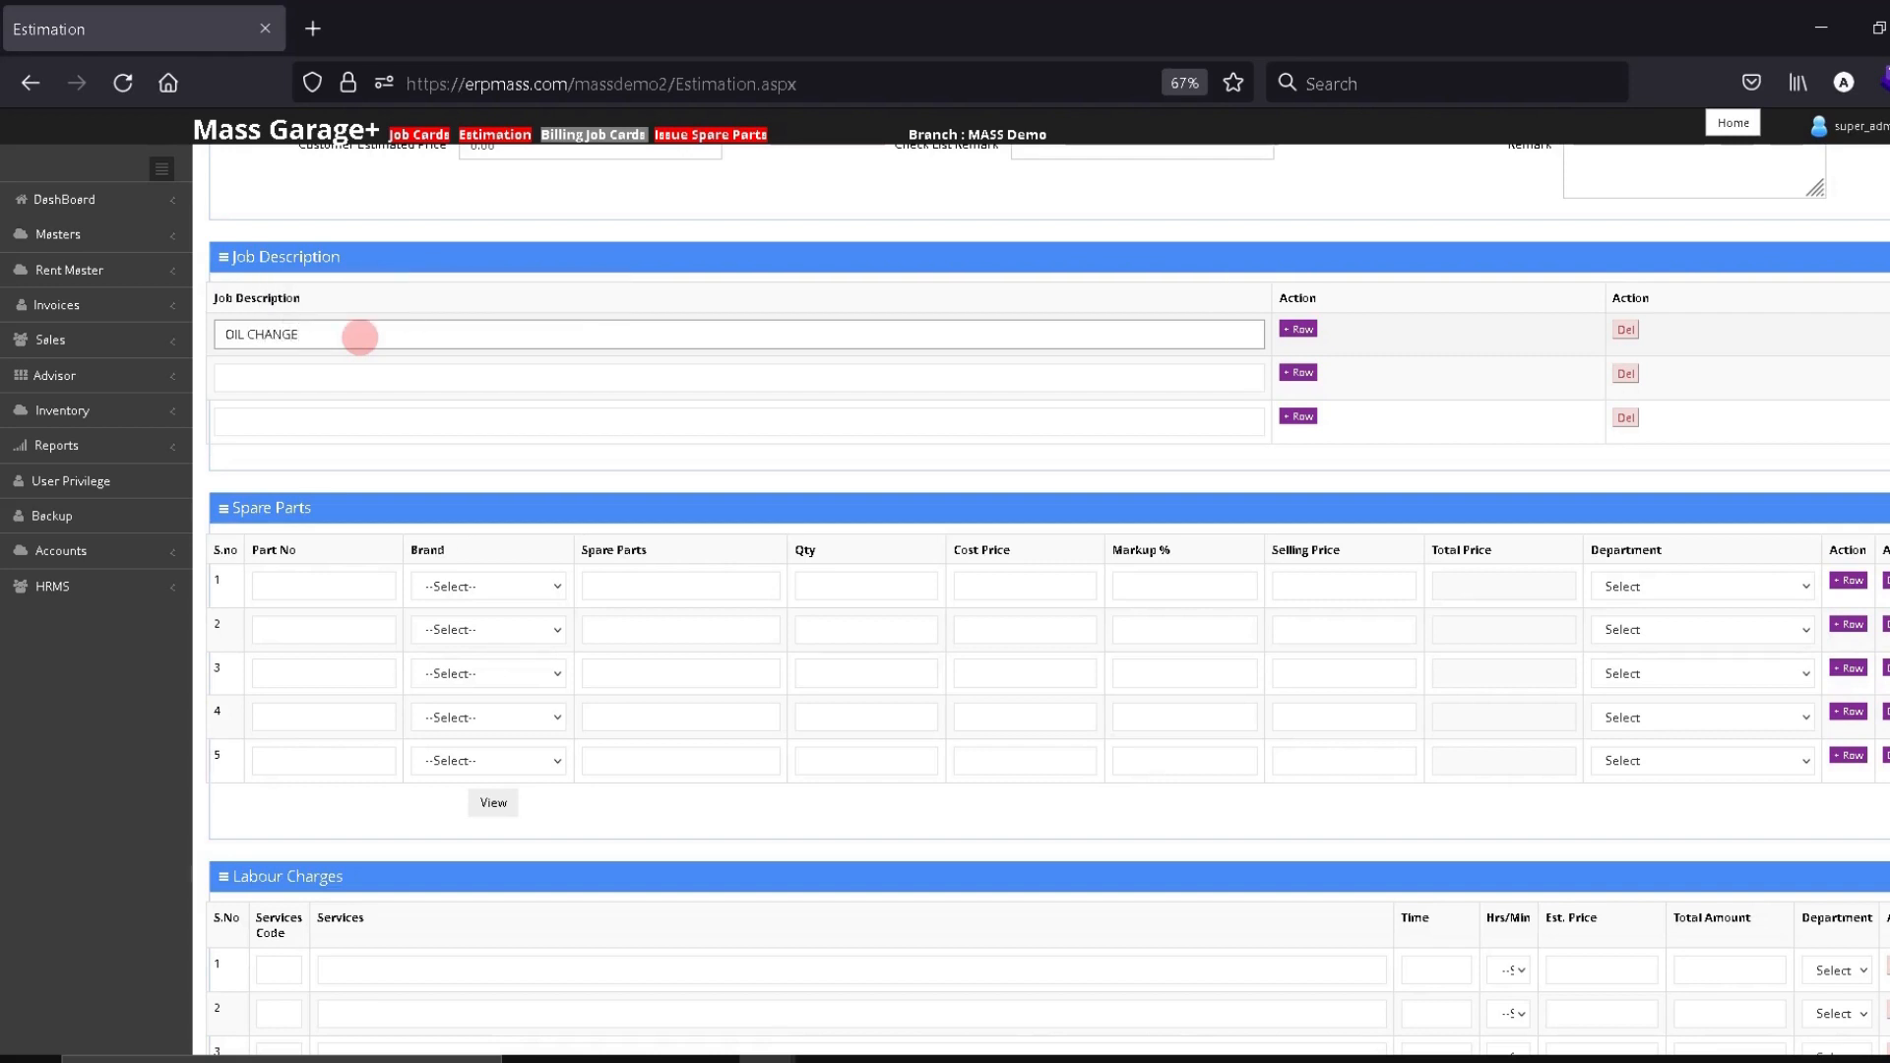
# Try entering oil filter part names in spare-part rows 1 and 2
pyautogui.click(328, 594)
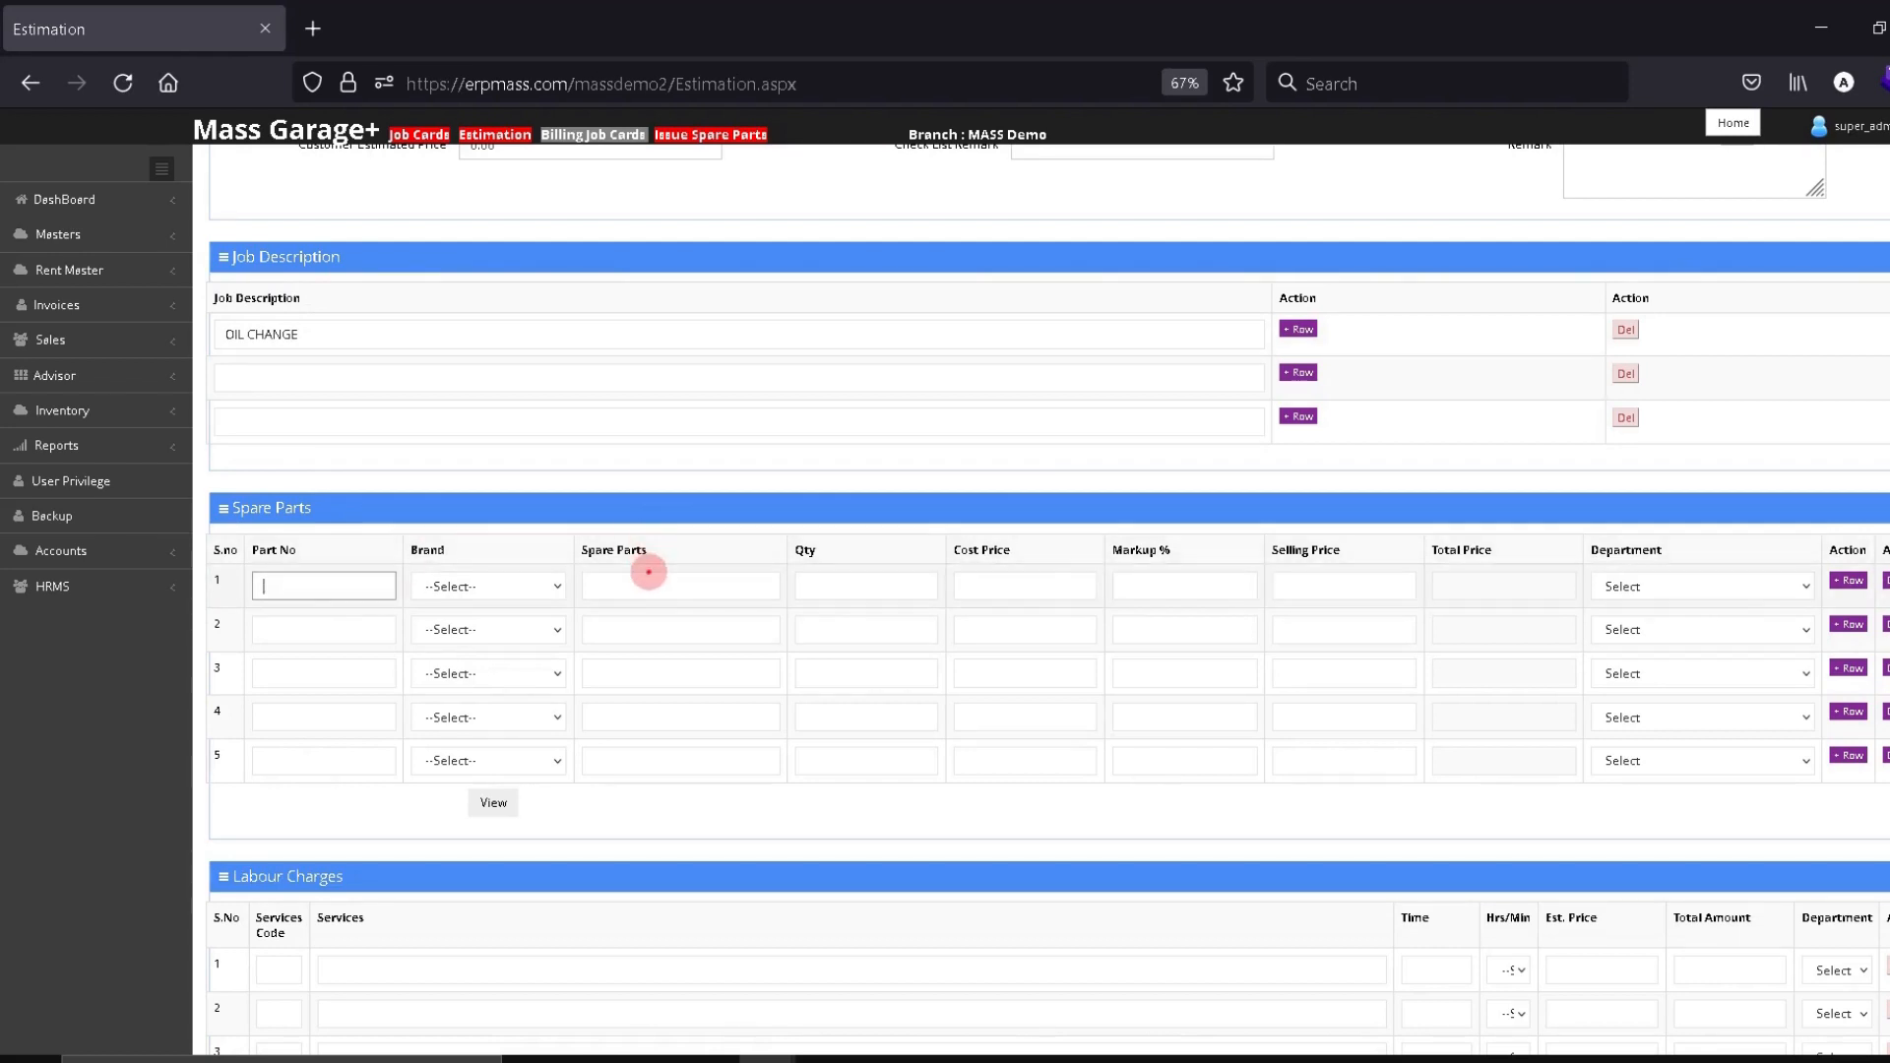
pyautogui.click(656, 591)
pyautogui.write('OILK')
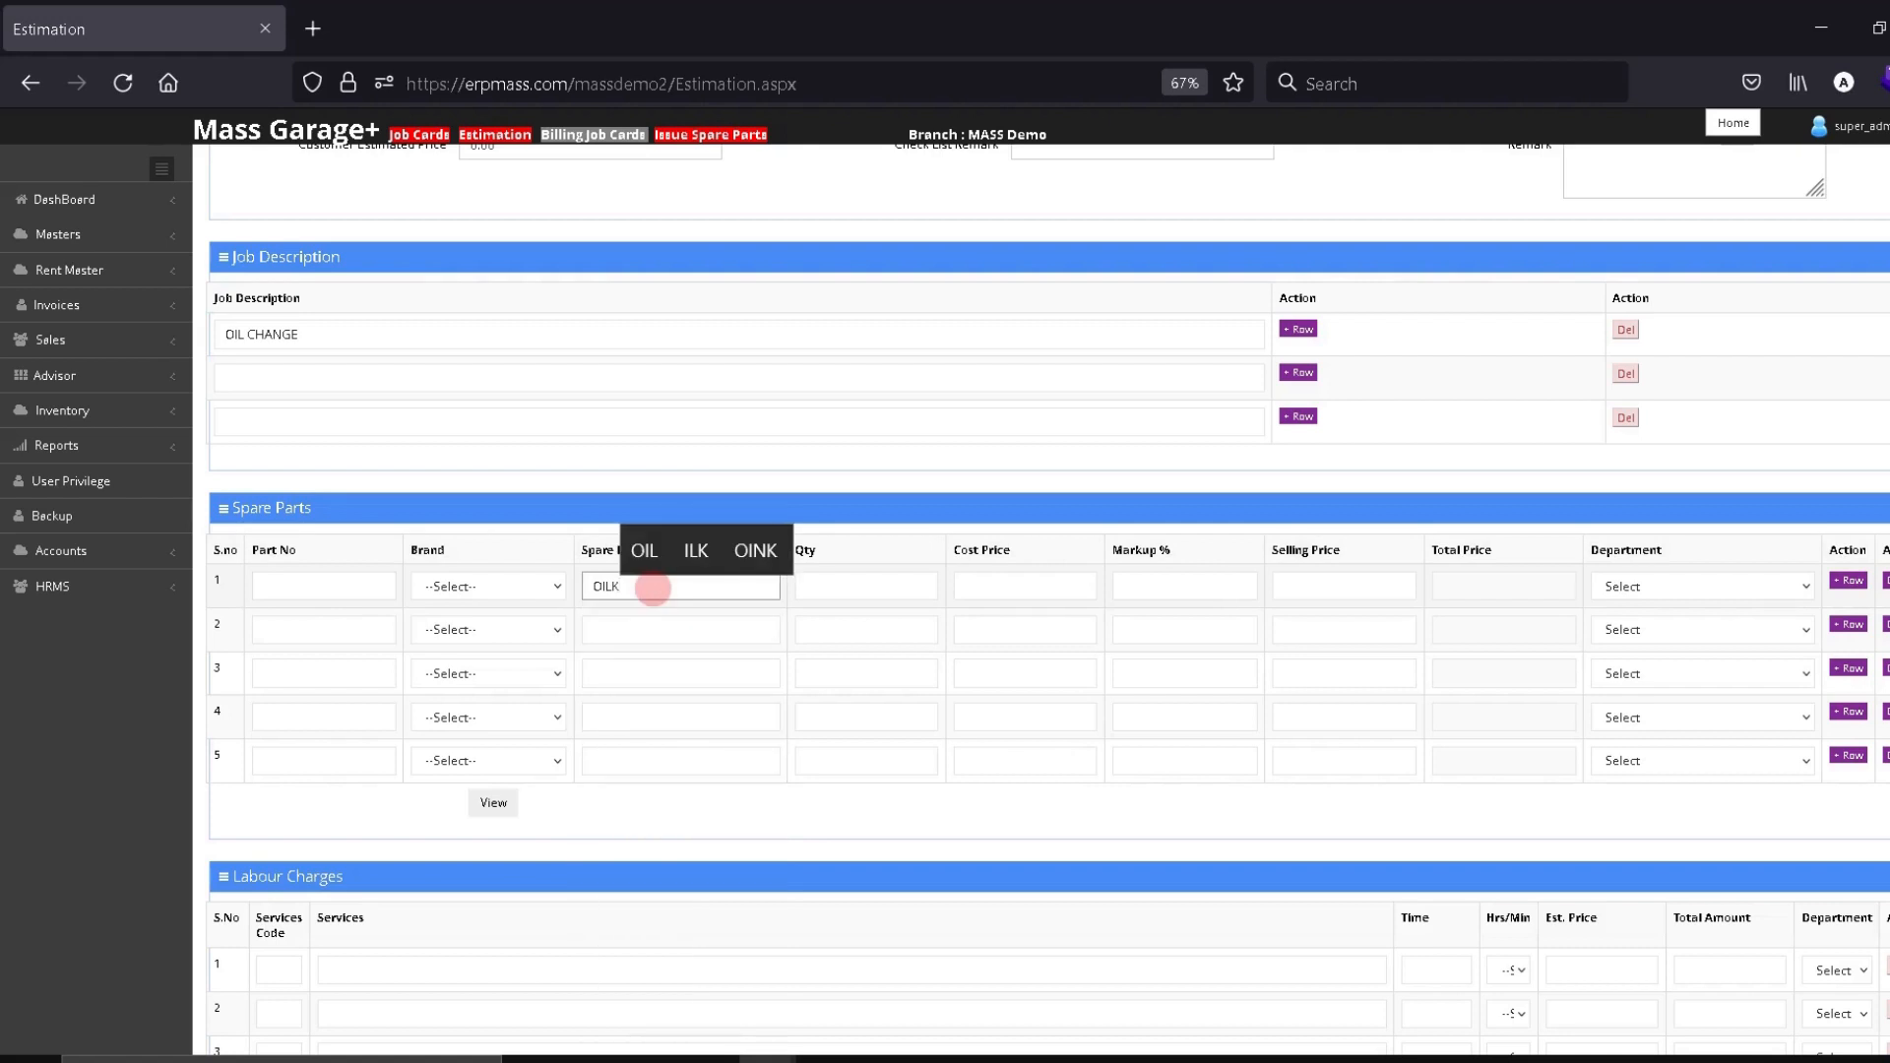
pyautogui.press('BackSpace')
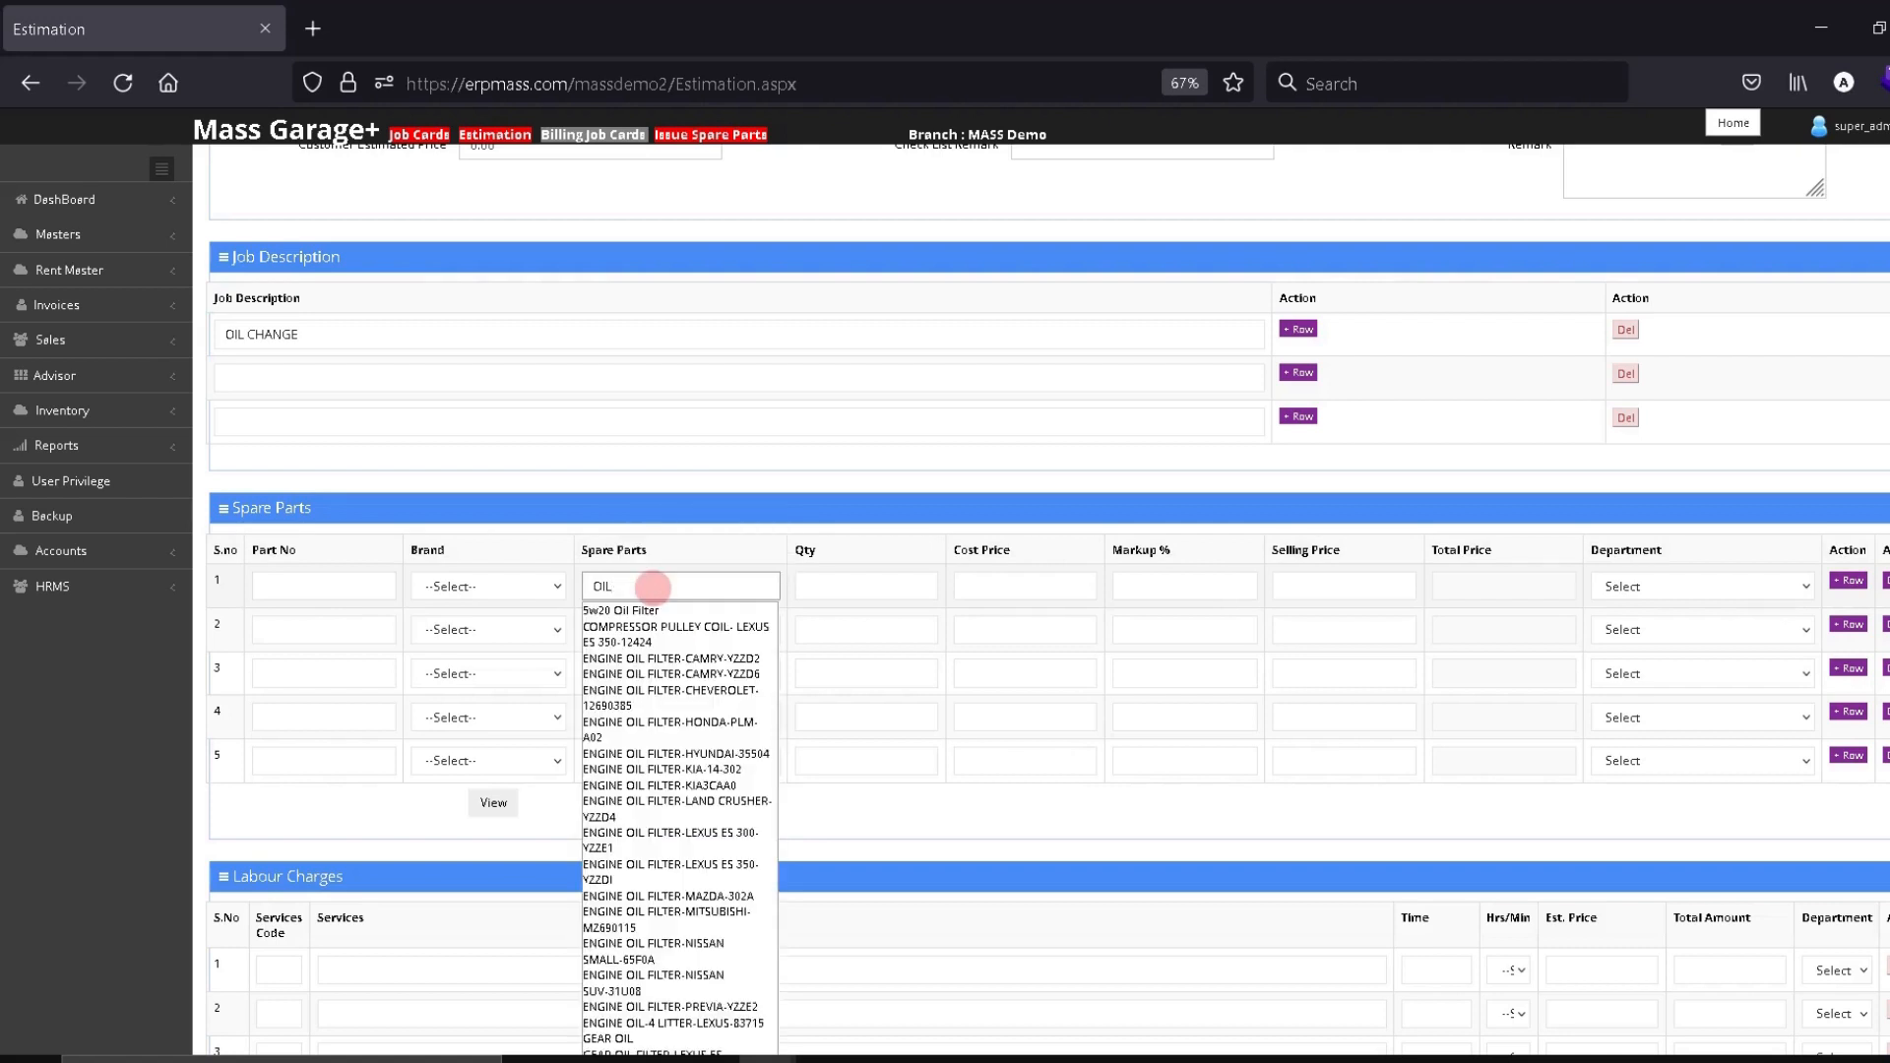
pyautogui.write('FIL')
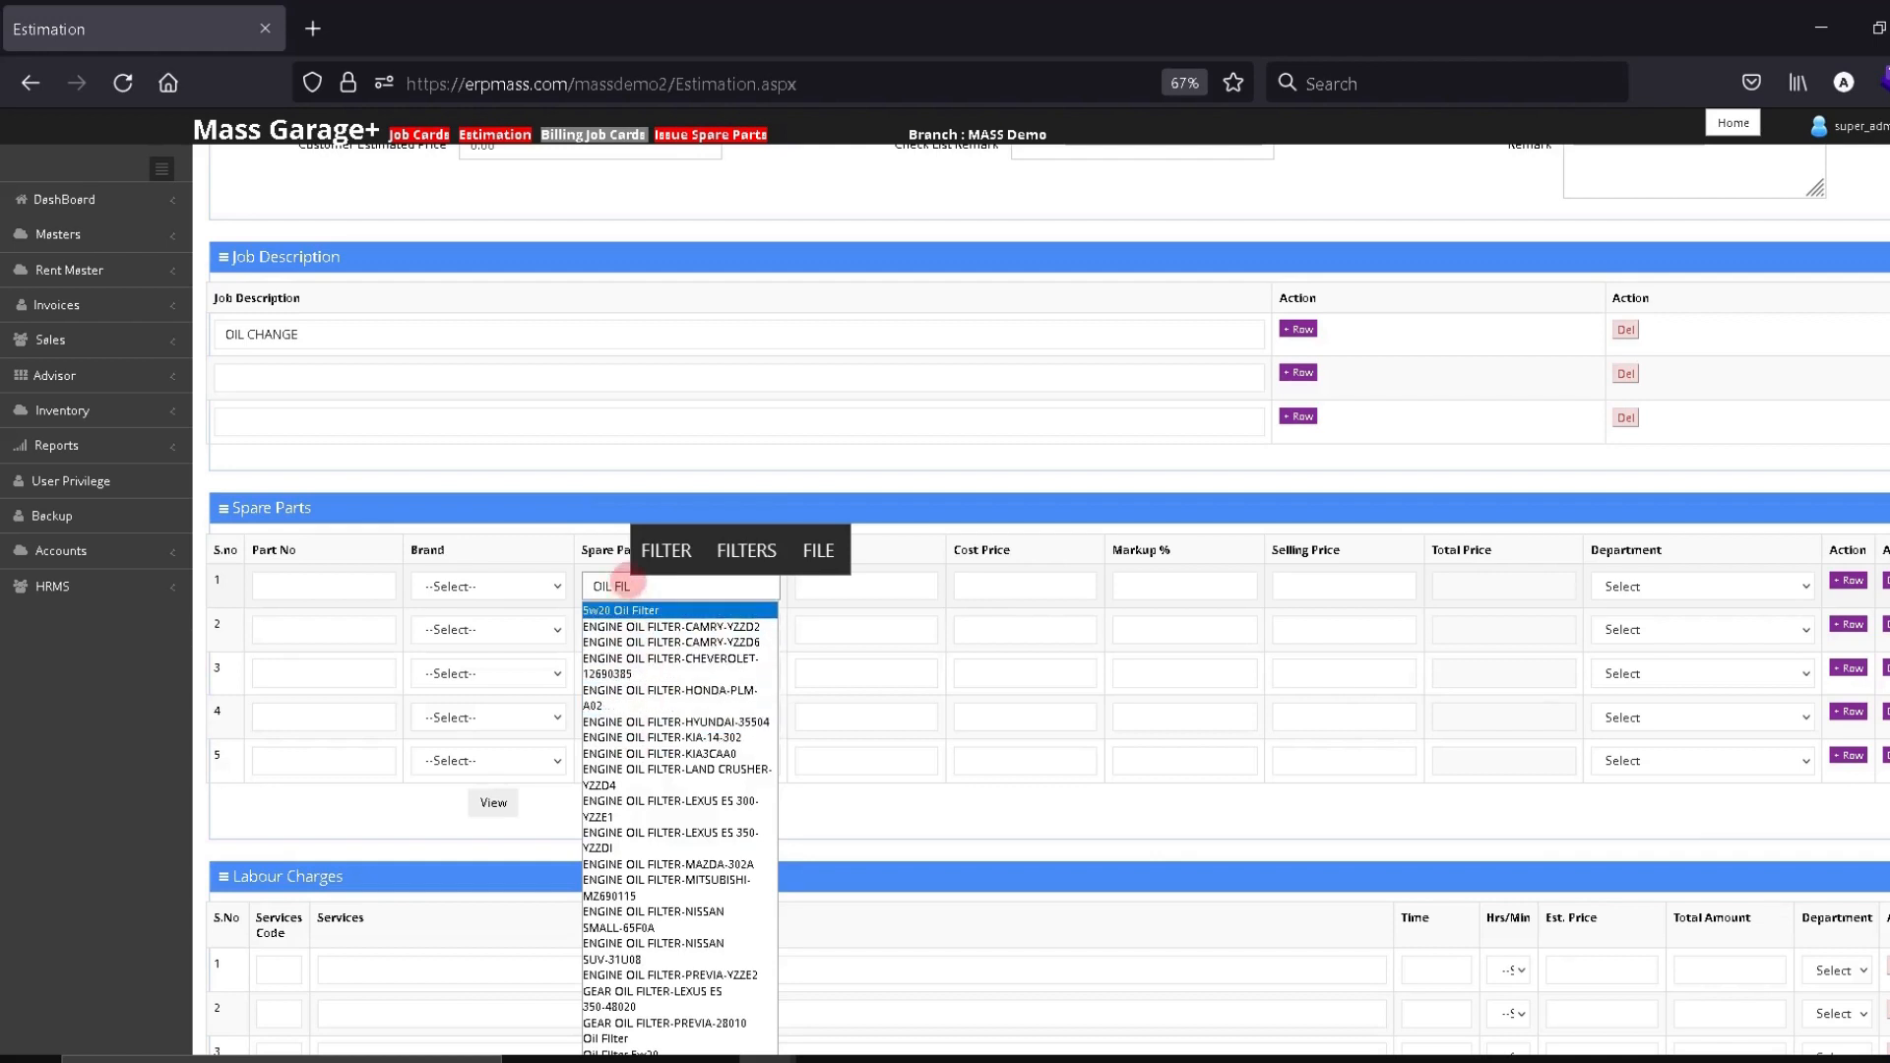
pyautogui.click(618, 610)
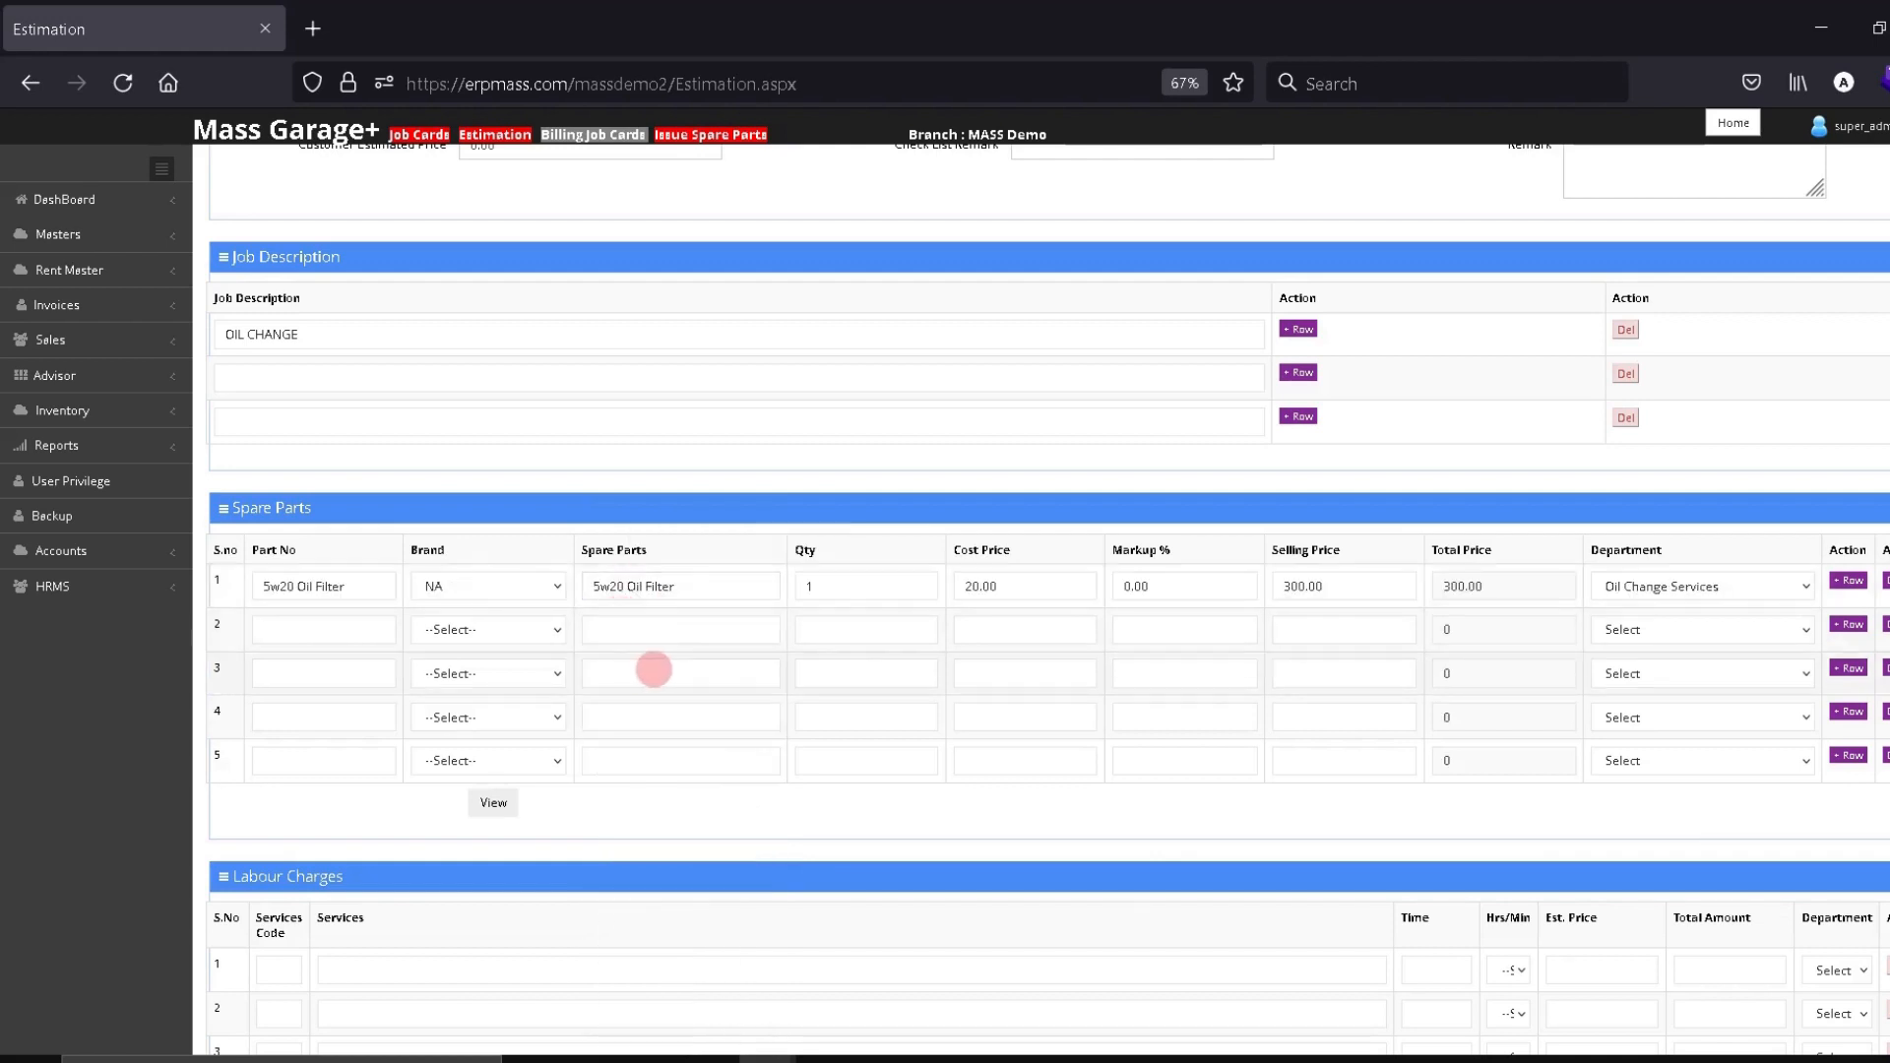
pyautogui.click(630, 630)
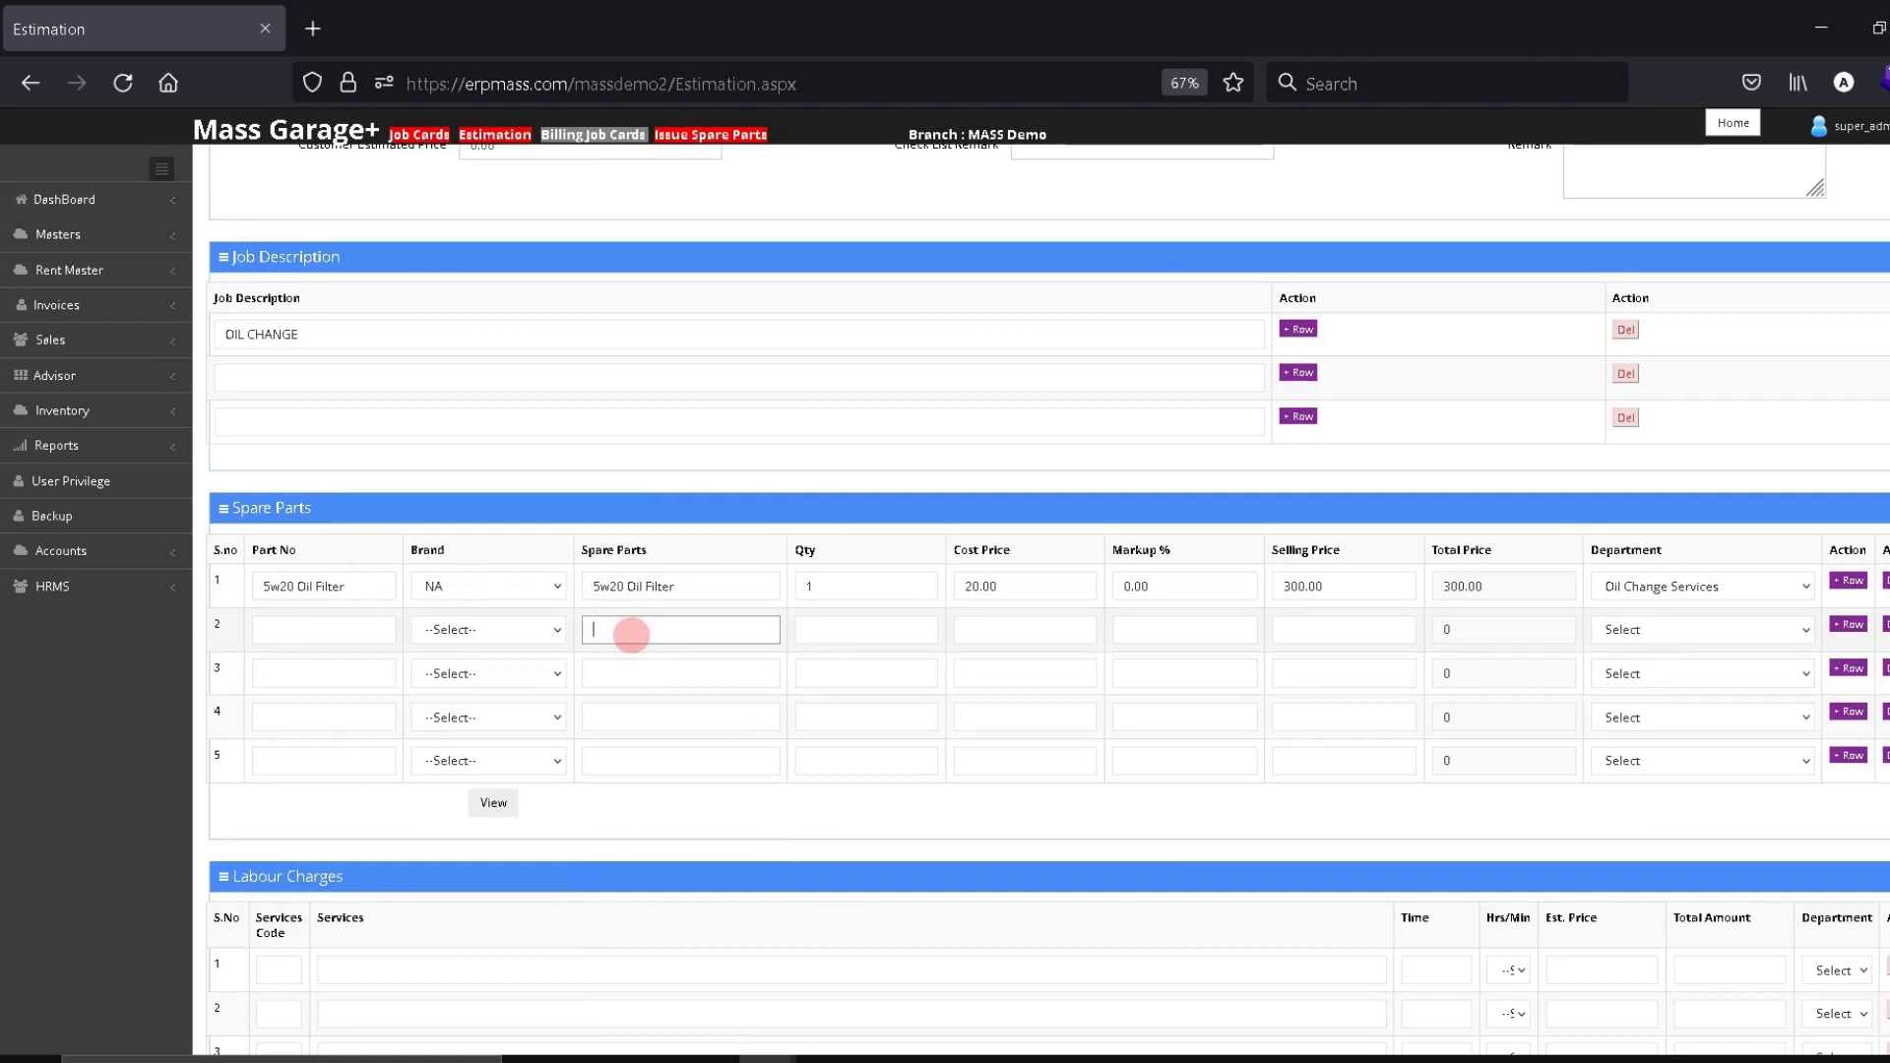
pyautogui.write('OIL FI')
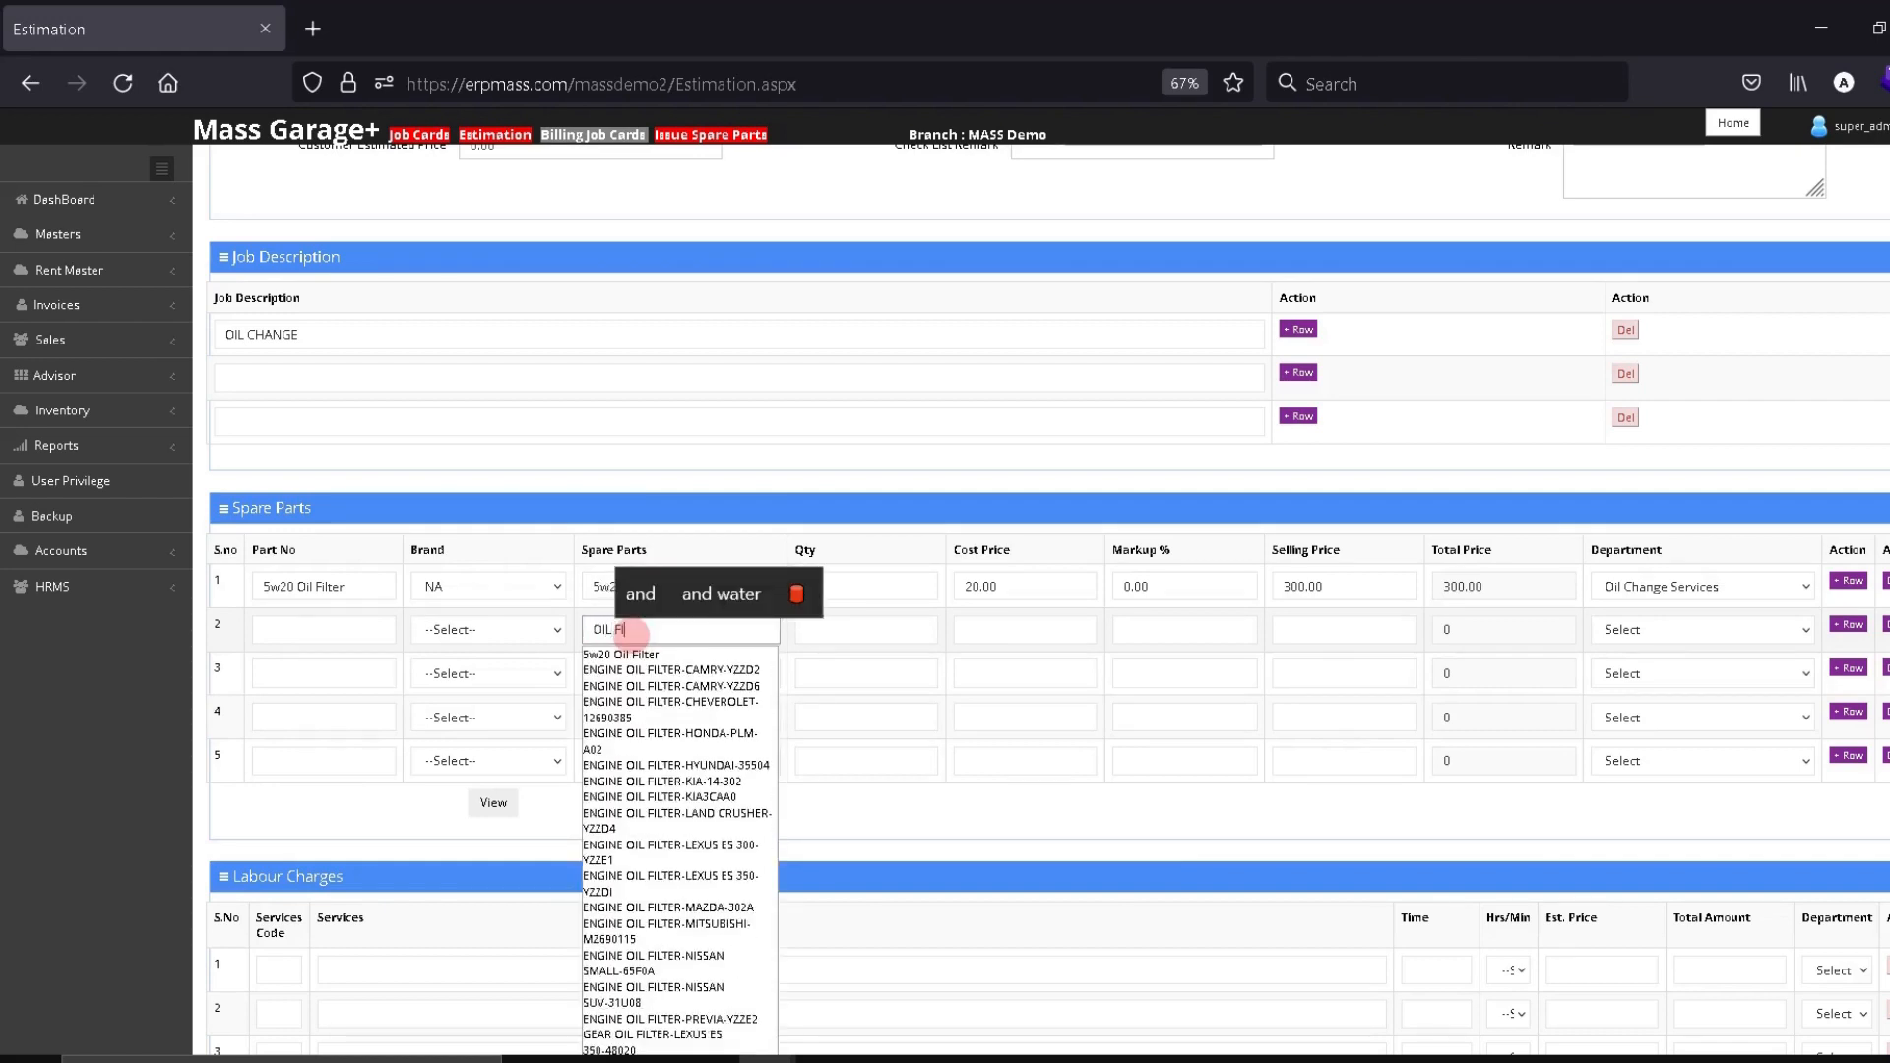
pyautogui.write('LTE')
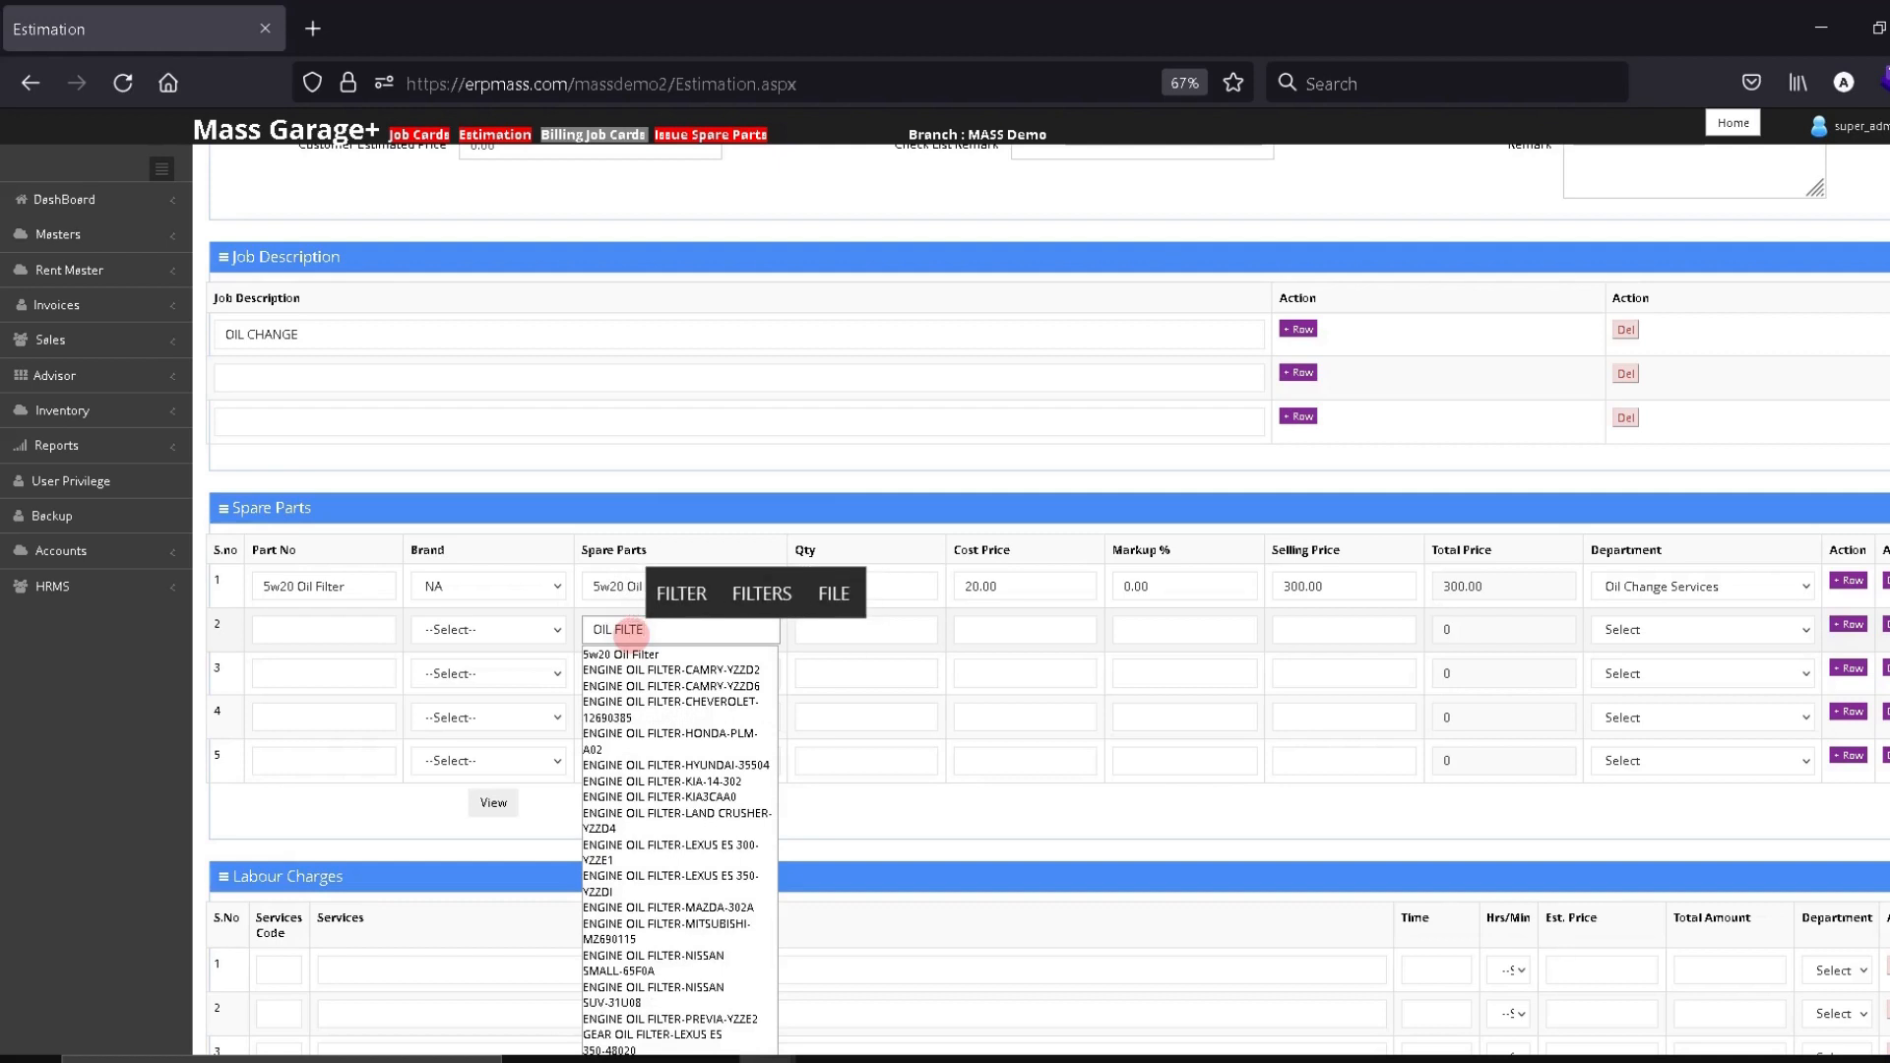
pyautogui.click(1569, 643)
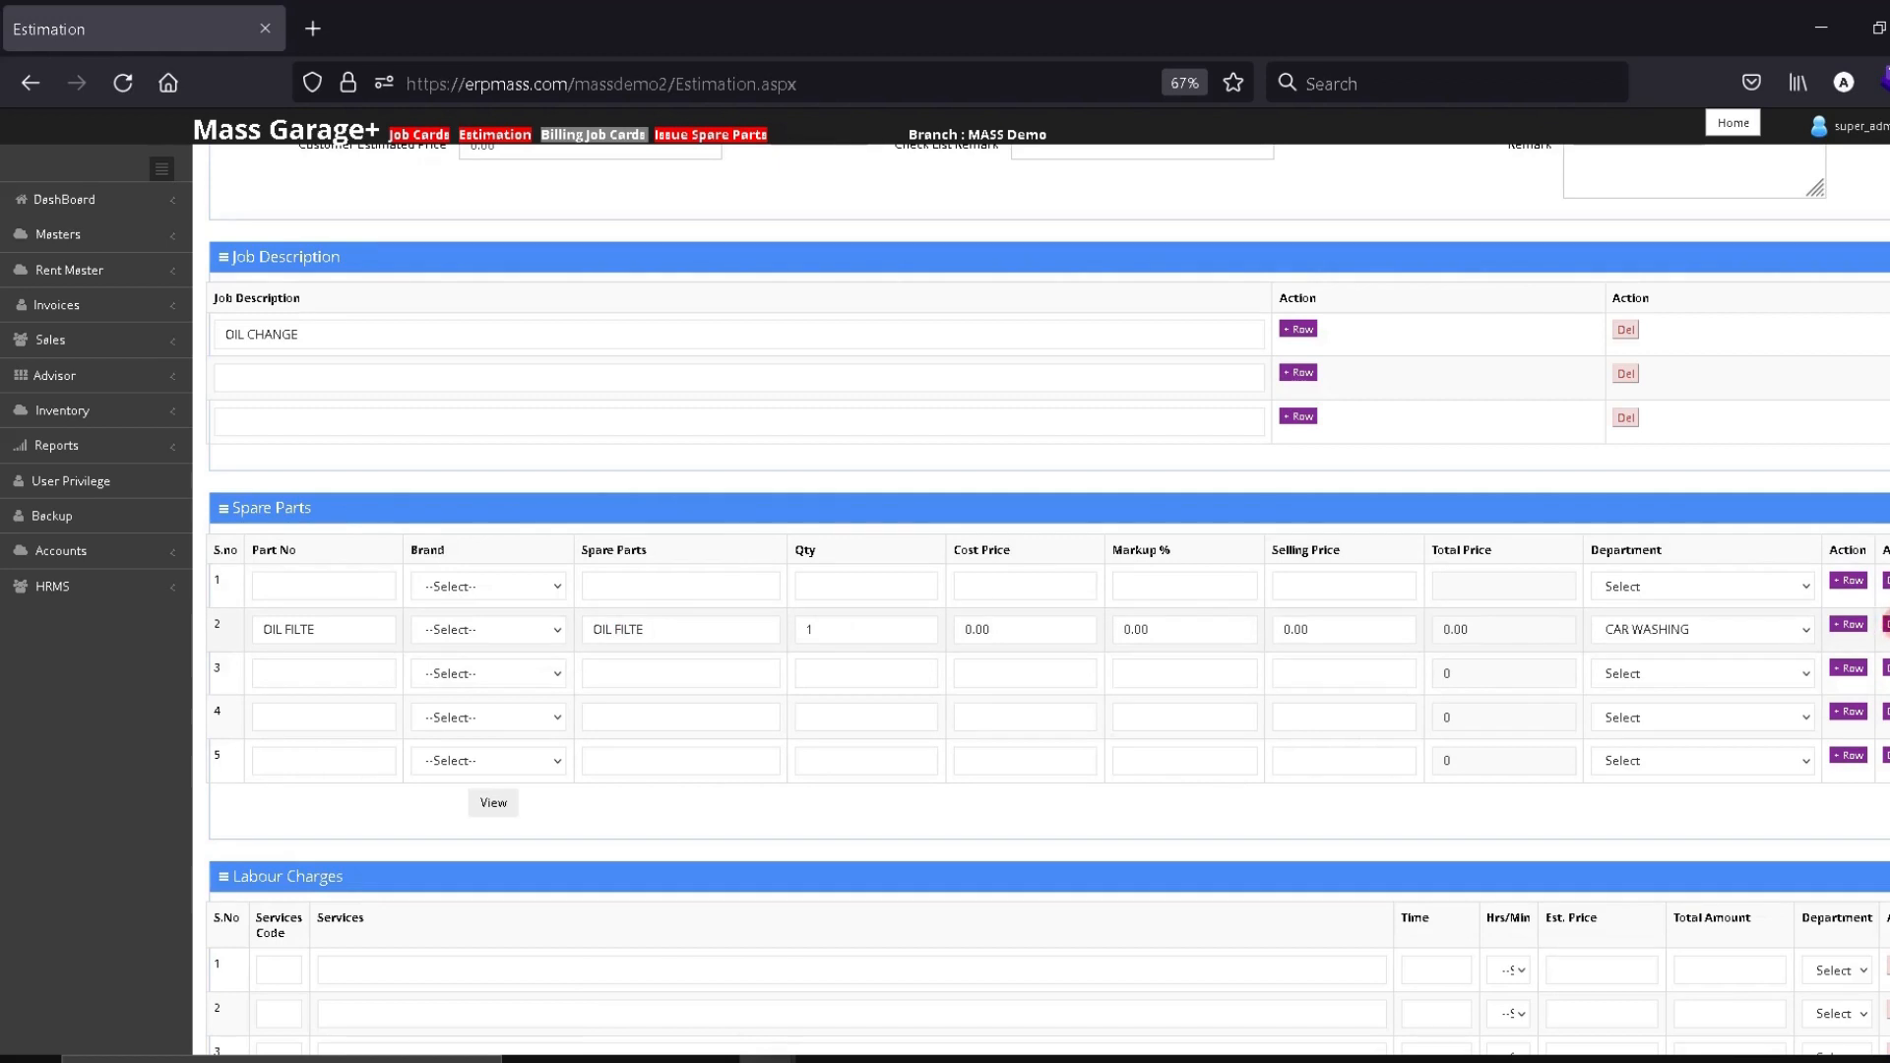
# Name spare-part row 1 OIL FILTER ASTON MARTIN DB 9 with quantity 1
pyautogui.click(656, 585)
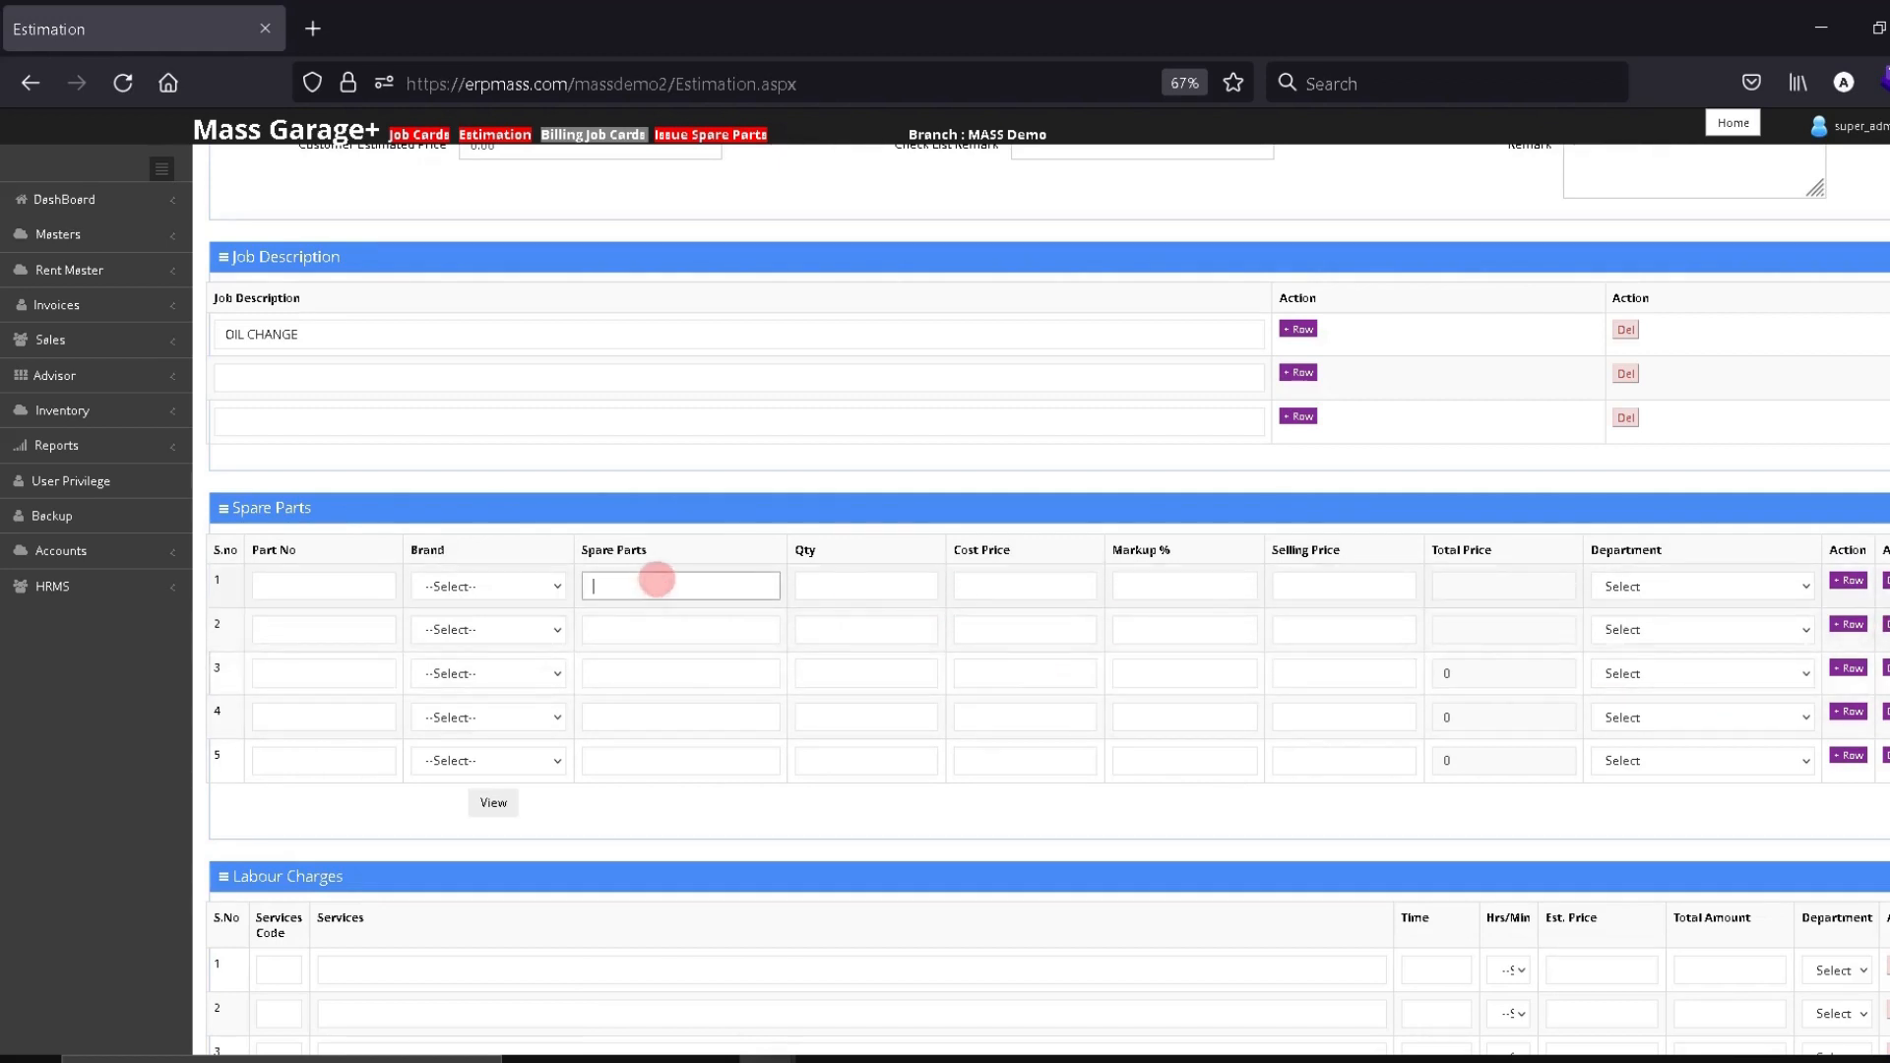
pyautogui.write('OIL ')
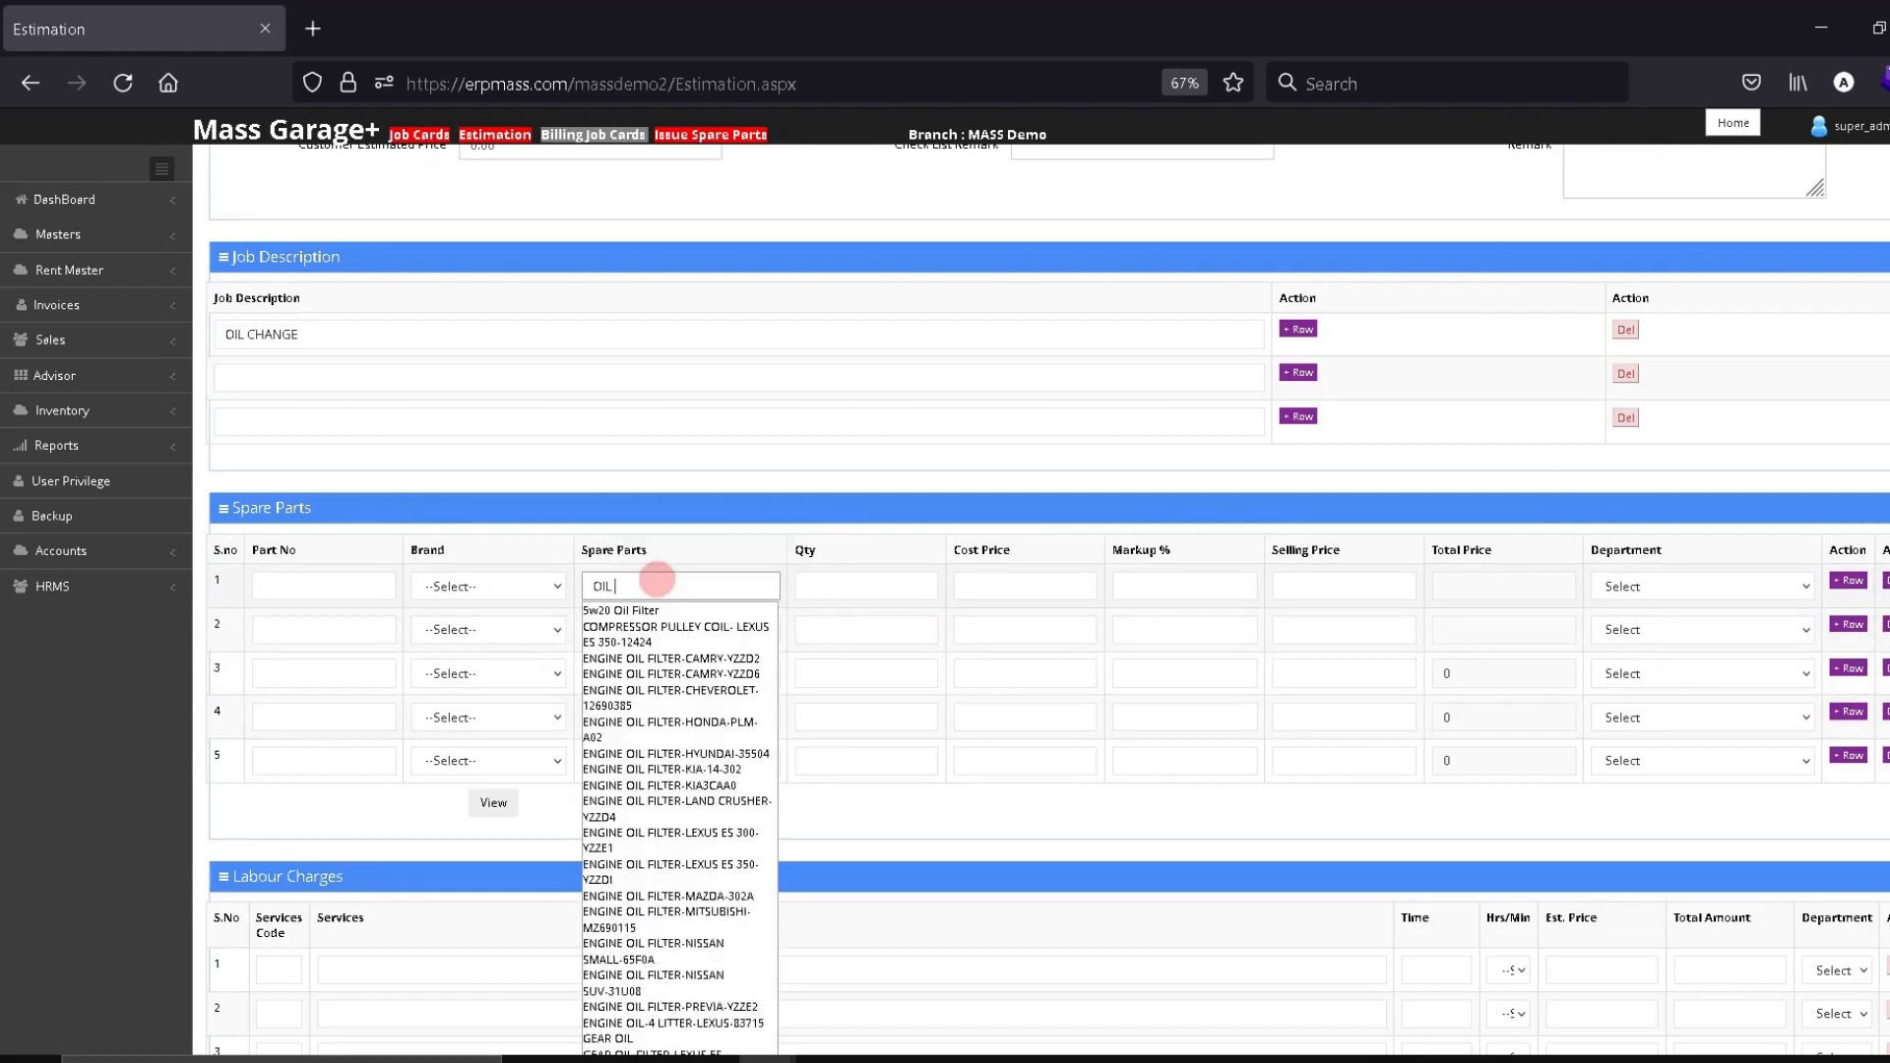
pyautogui.write('FILTER ')
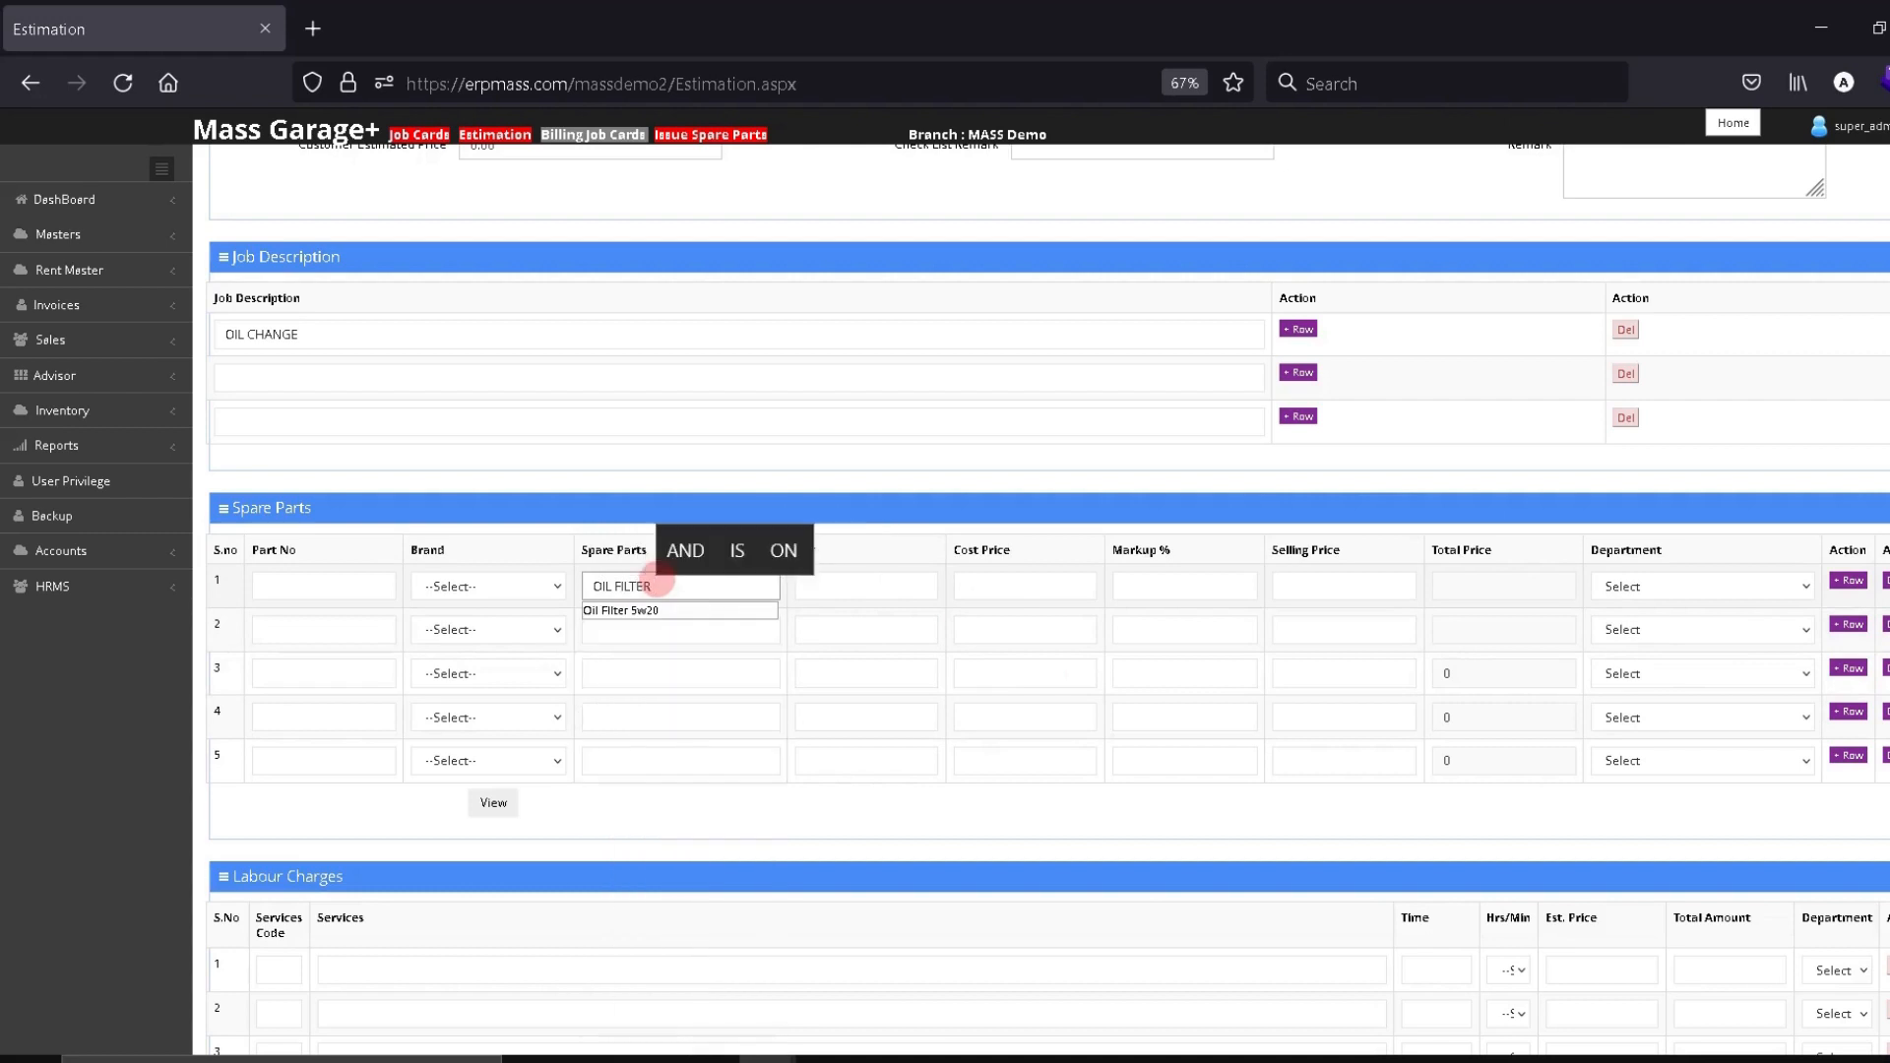
pyautogui.write('ASTO')
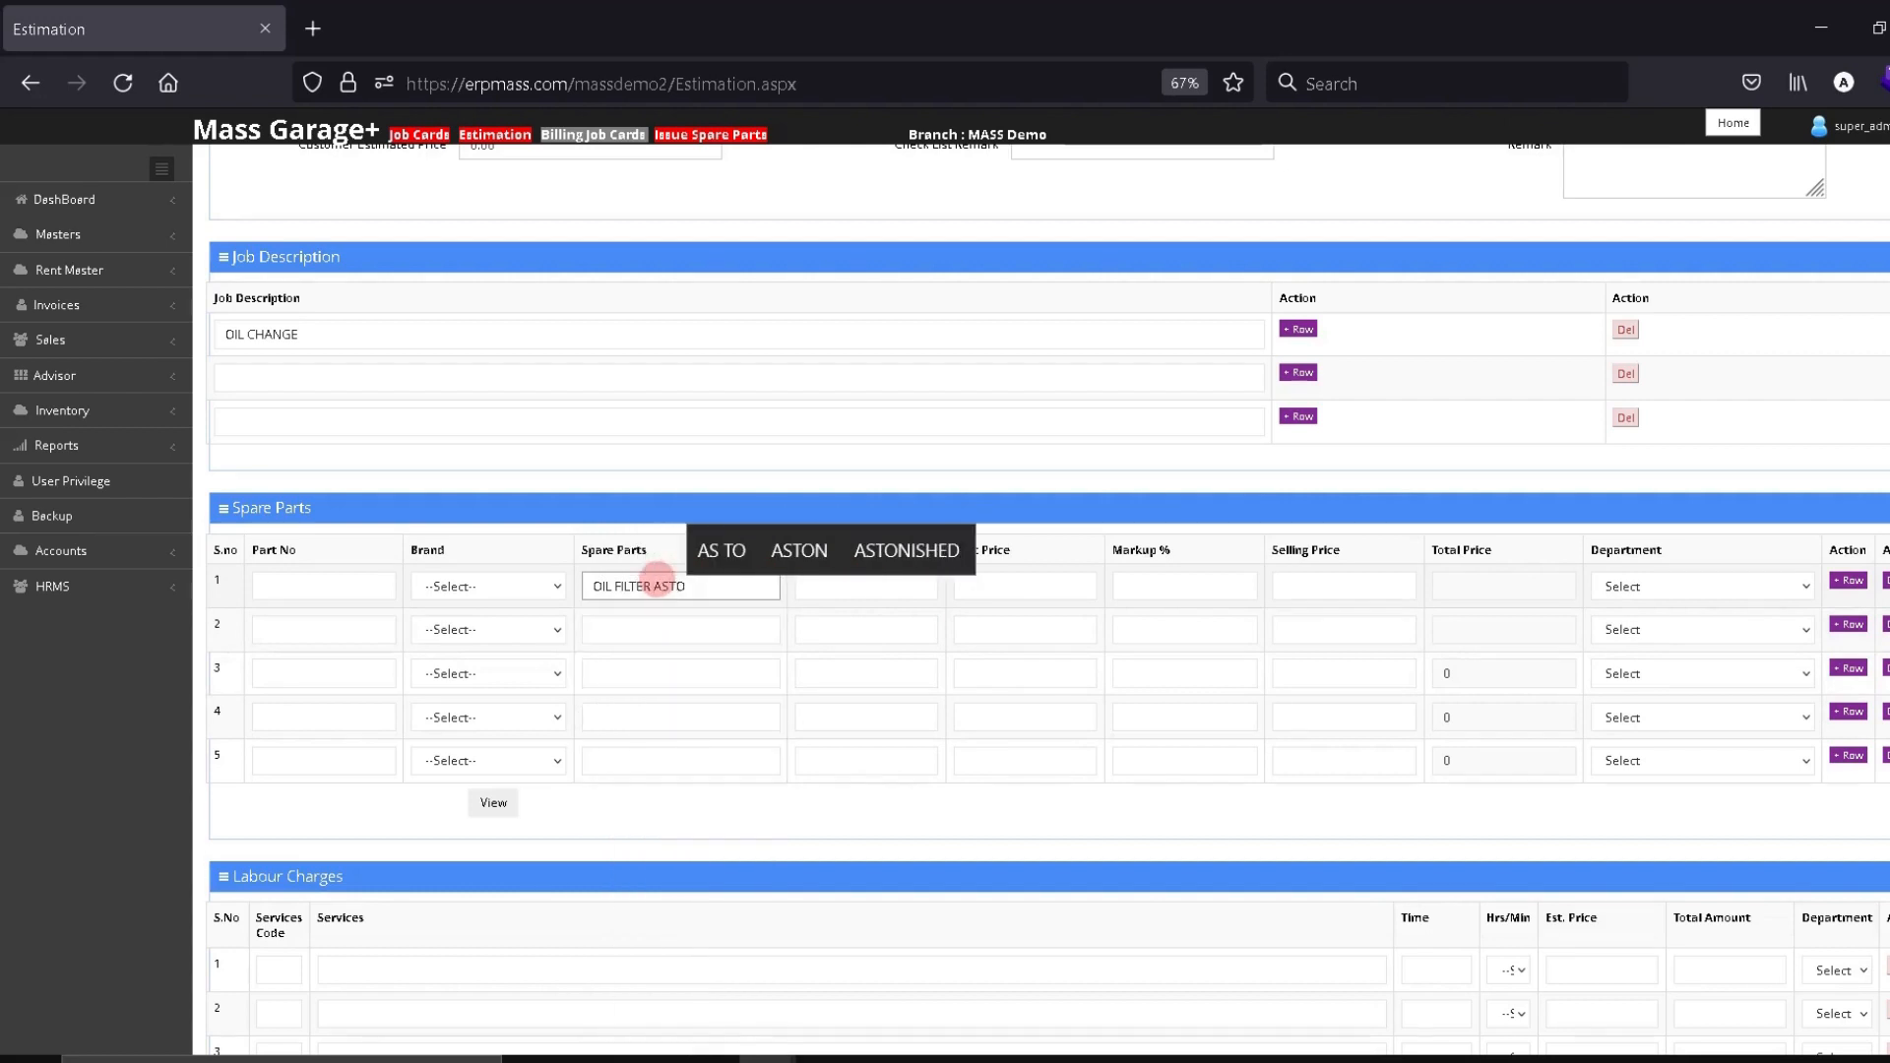
pyautogui.write('N MAR')
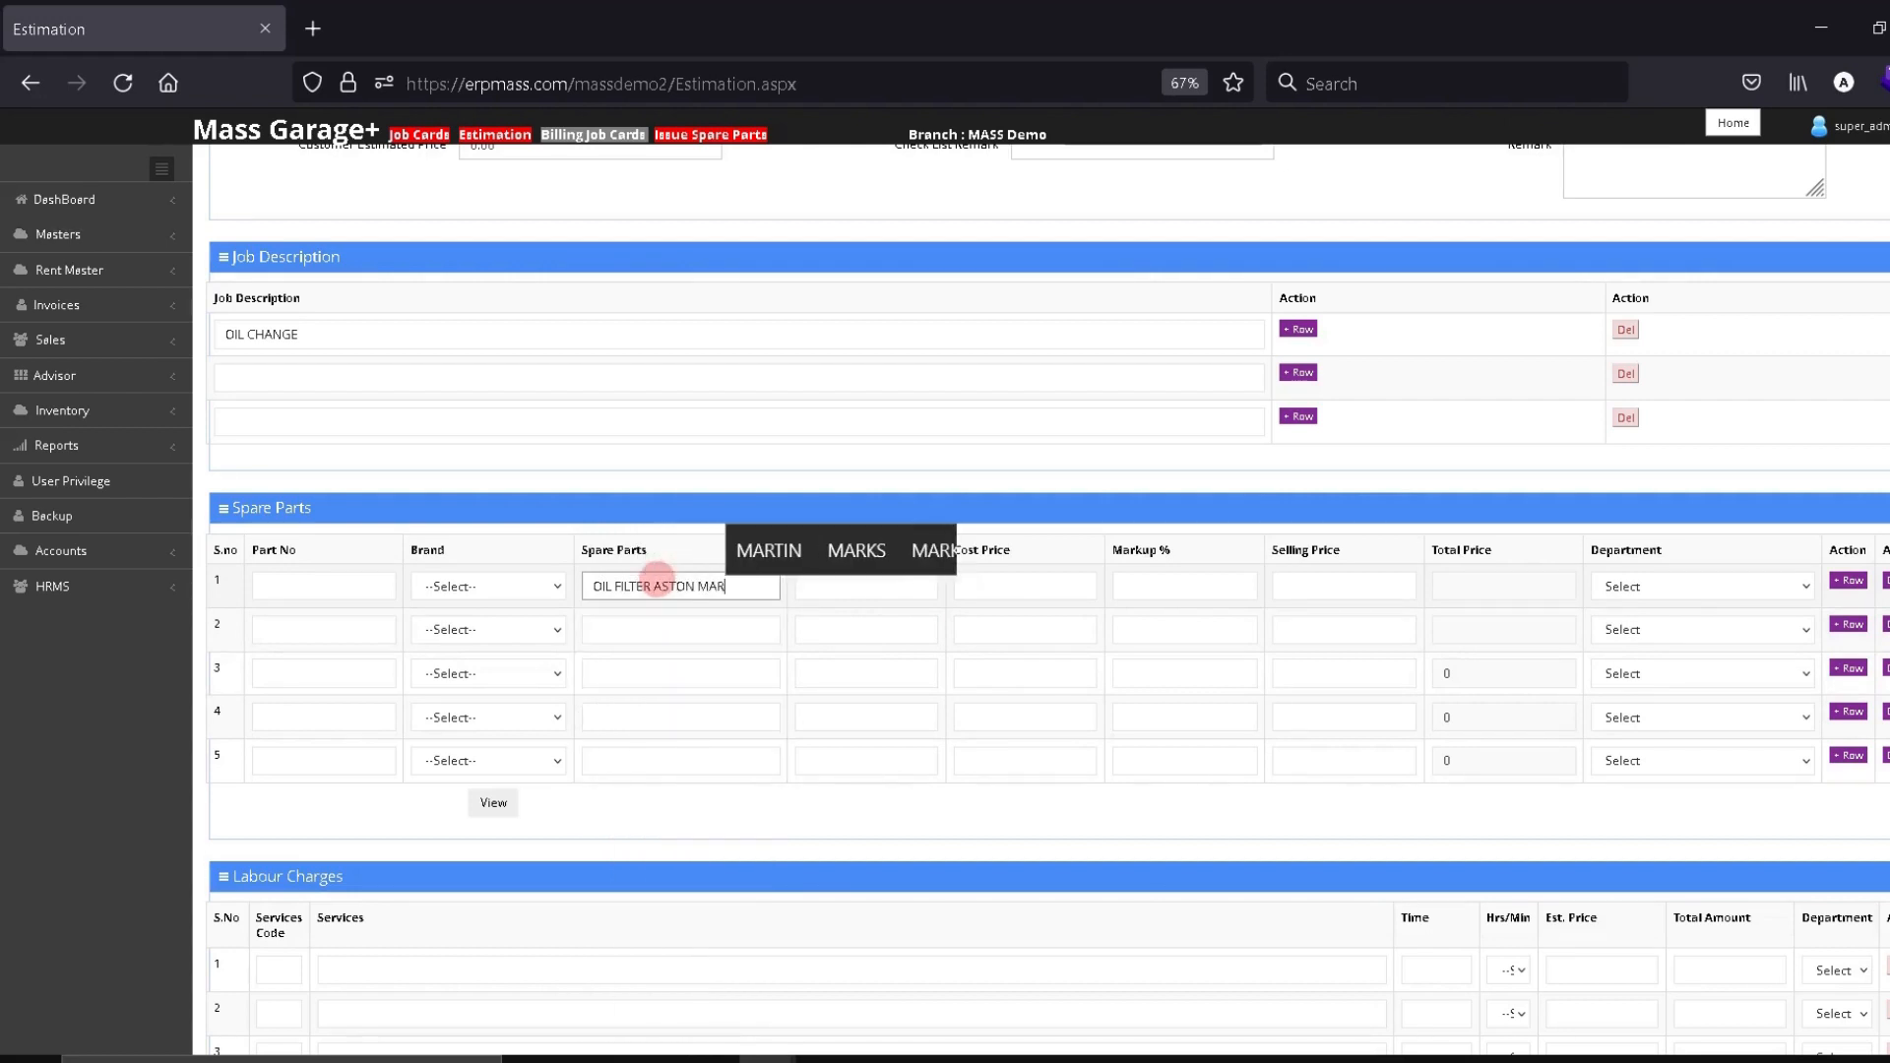
pyautogui.write('TIN DB ')
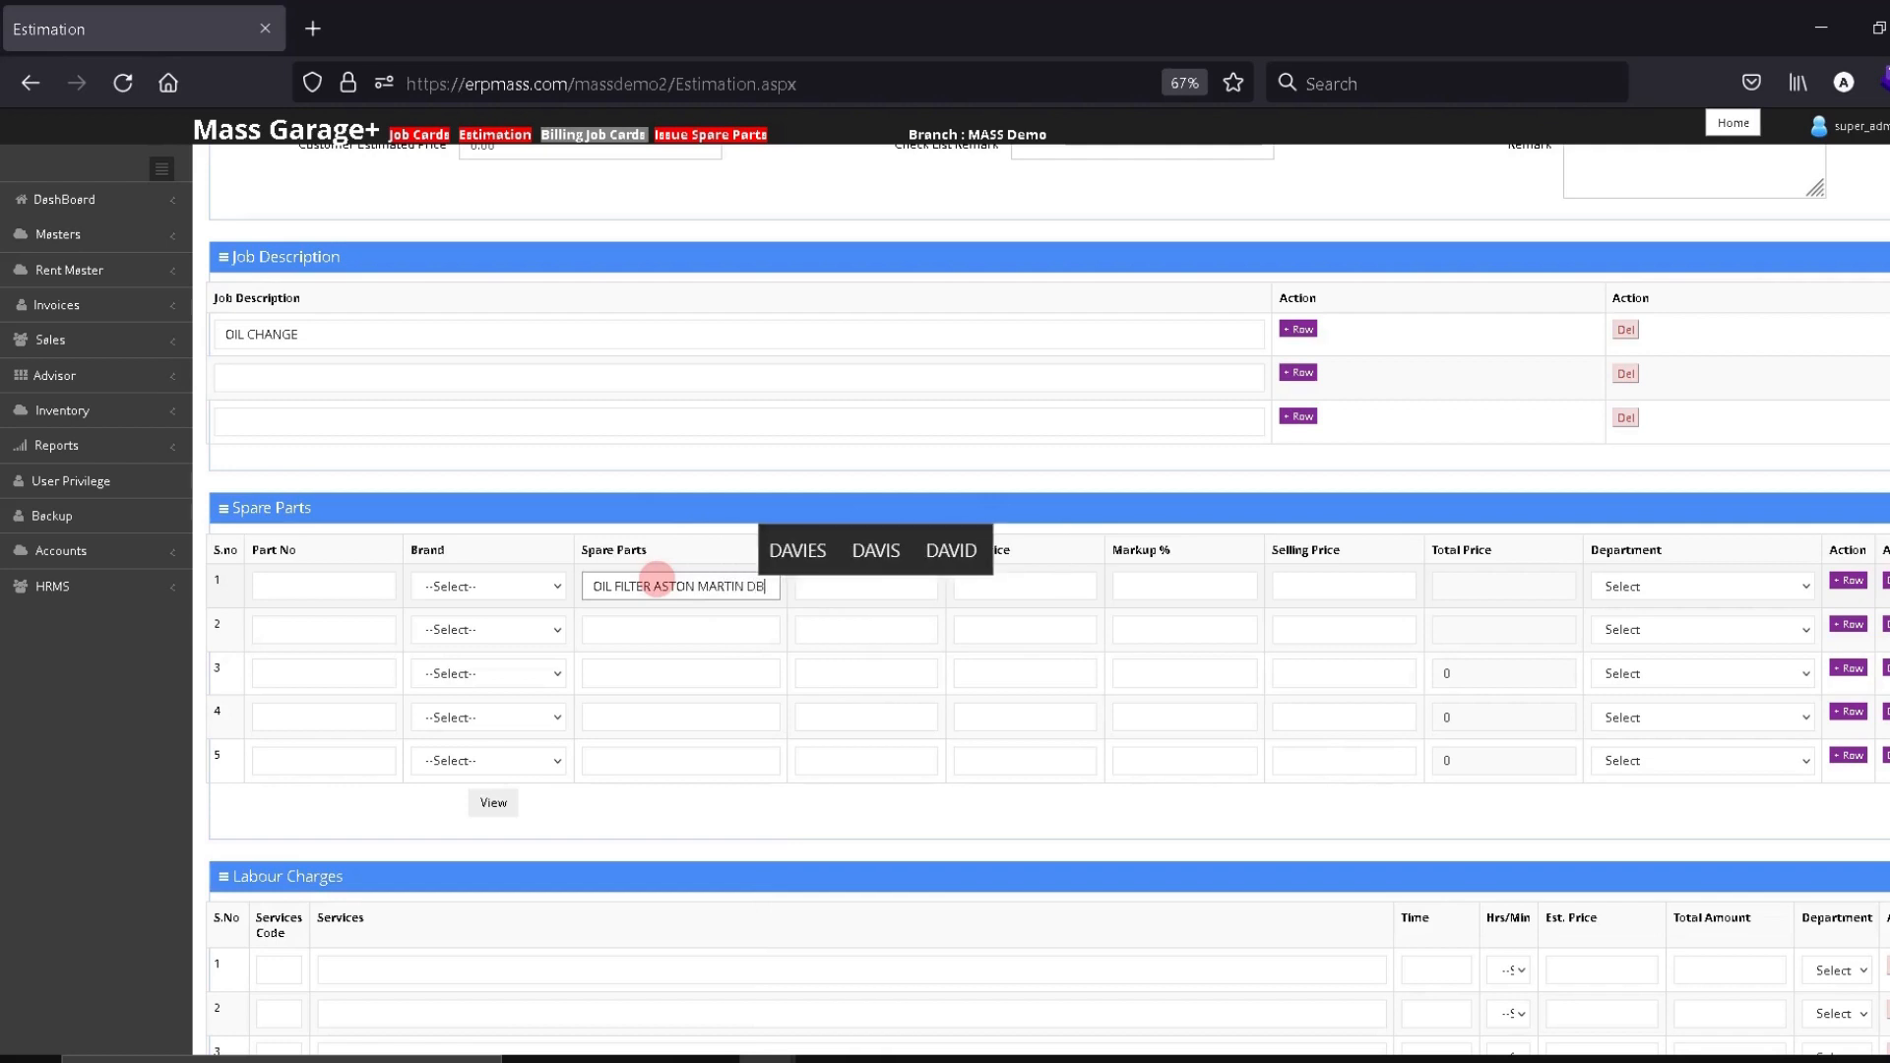
pyautogui.write('9')
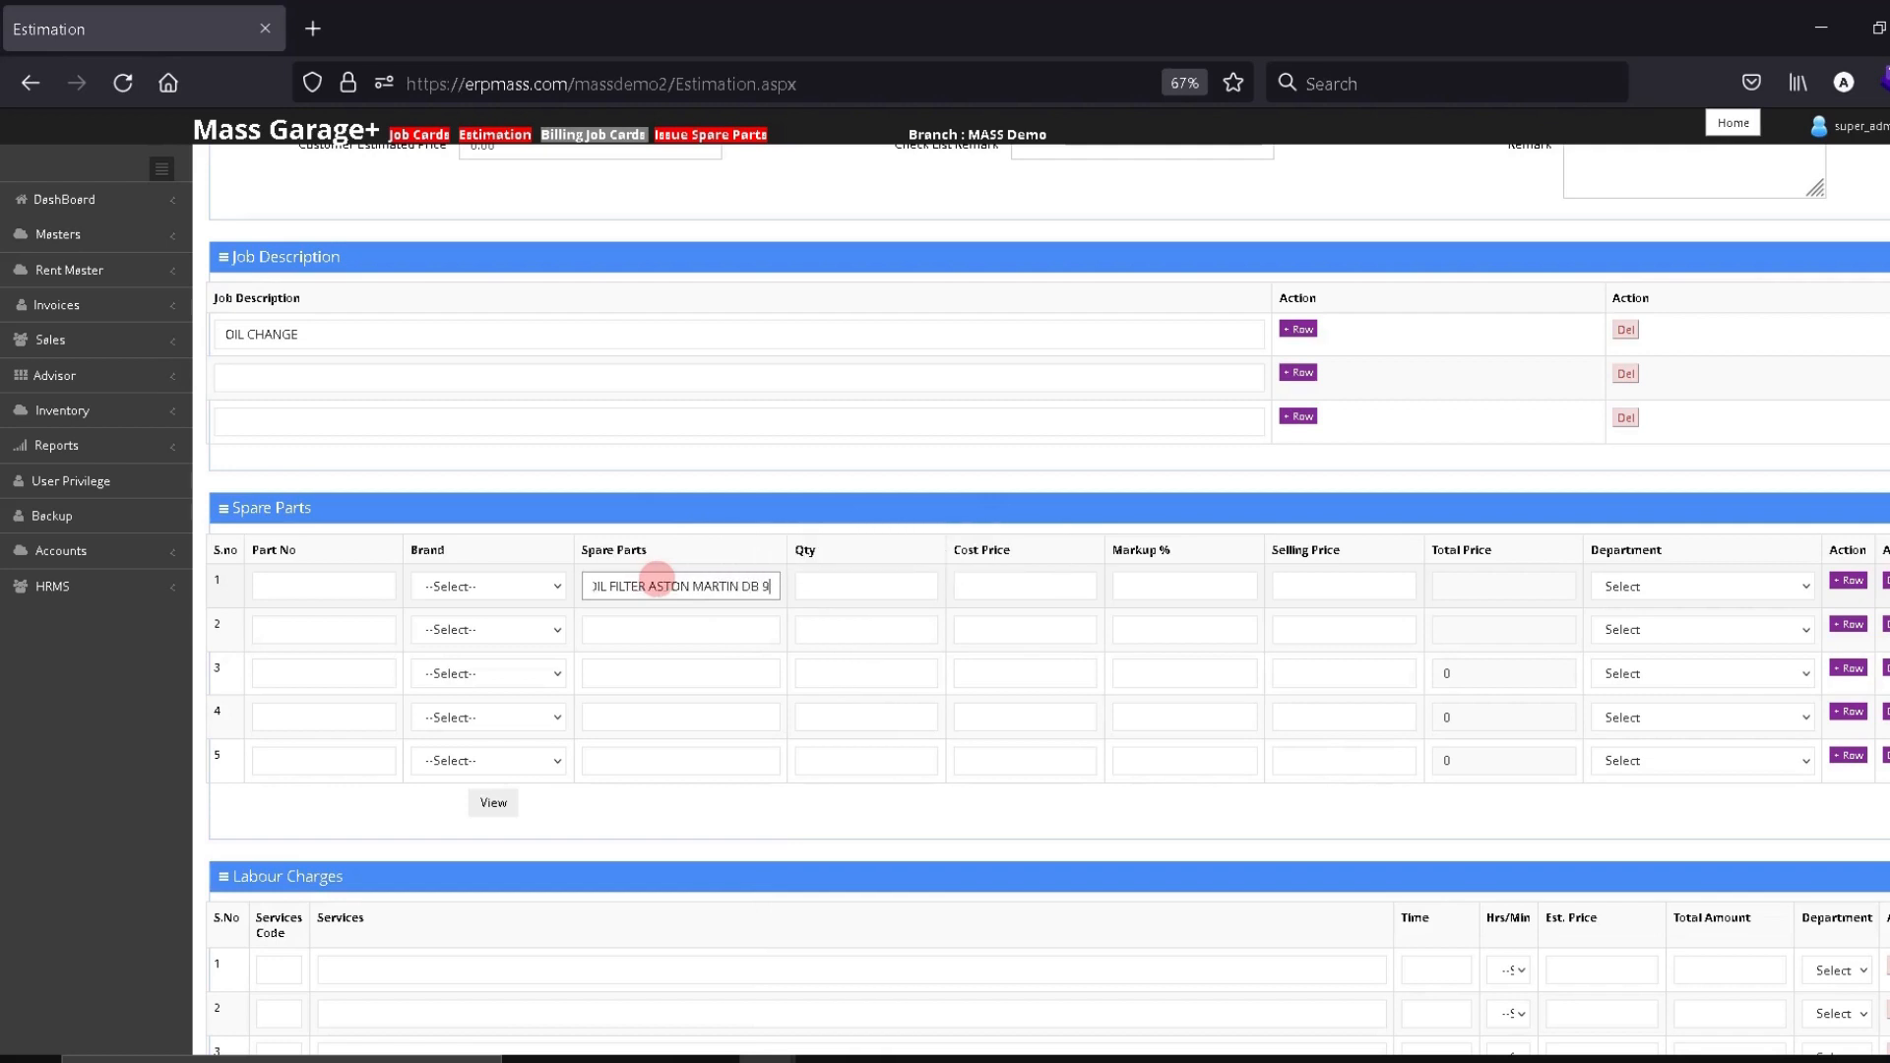
pyautogui.click(857, 585)
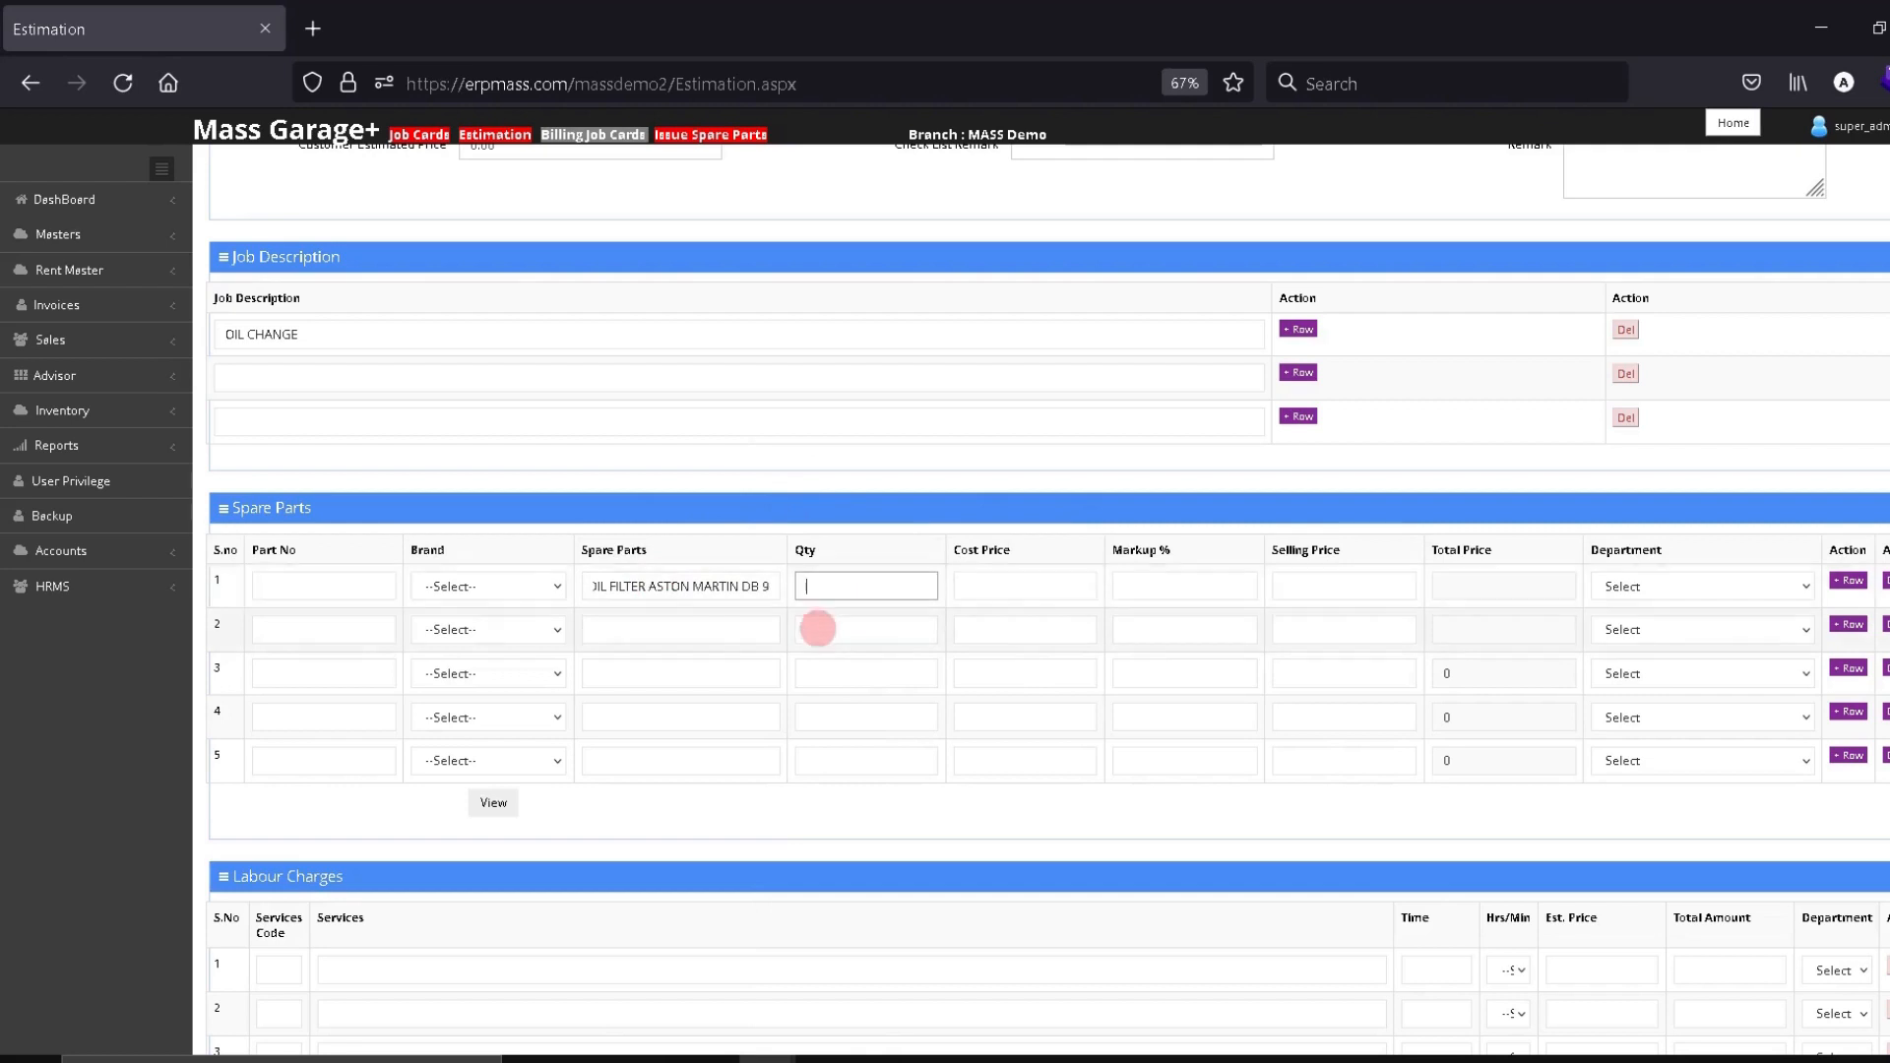
pyautogui.write('1')
pyautogui.moveTo(620, 585); pyautogui.dragTo(831, 582)
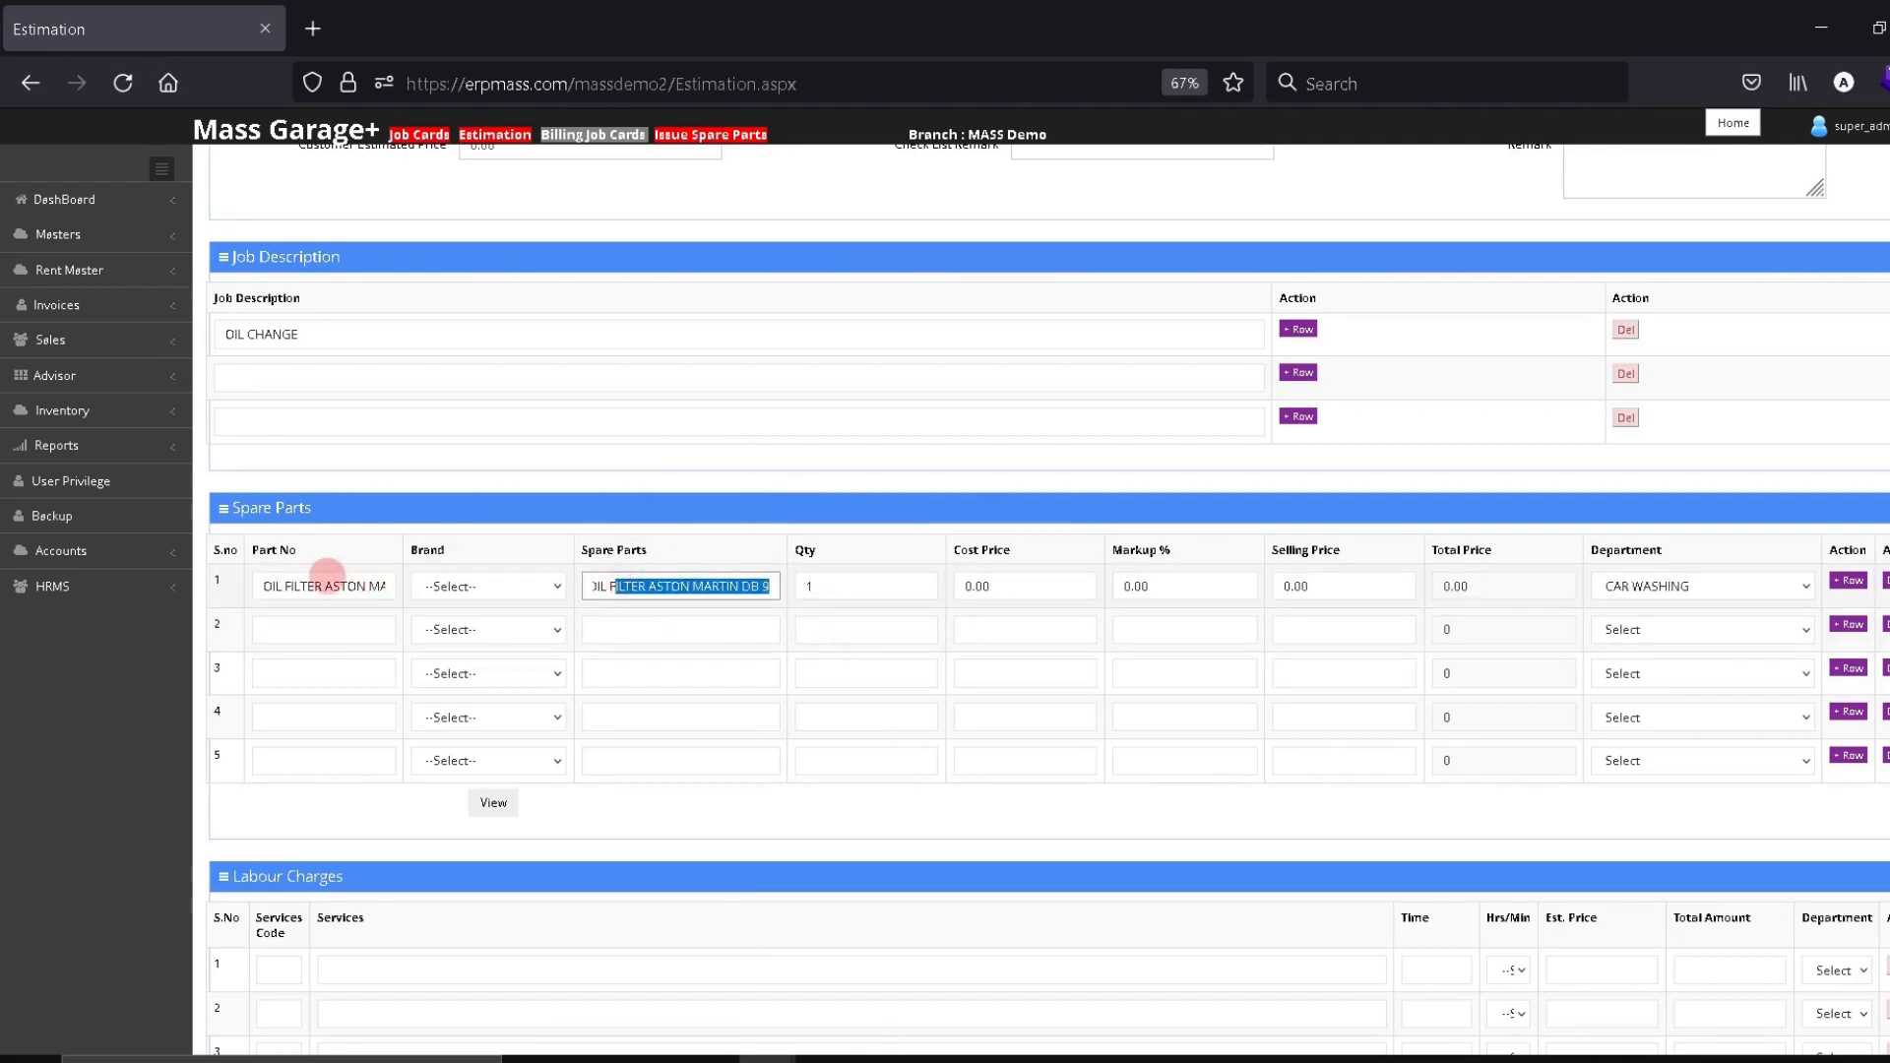
pyautogui.moveTo(261, 584); pyautogui.dragTo(421, 604)
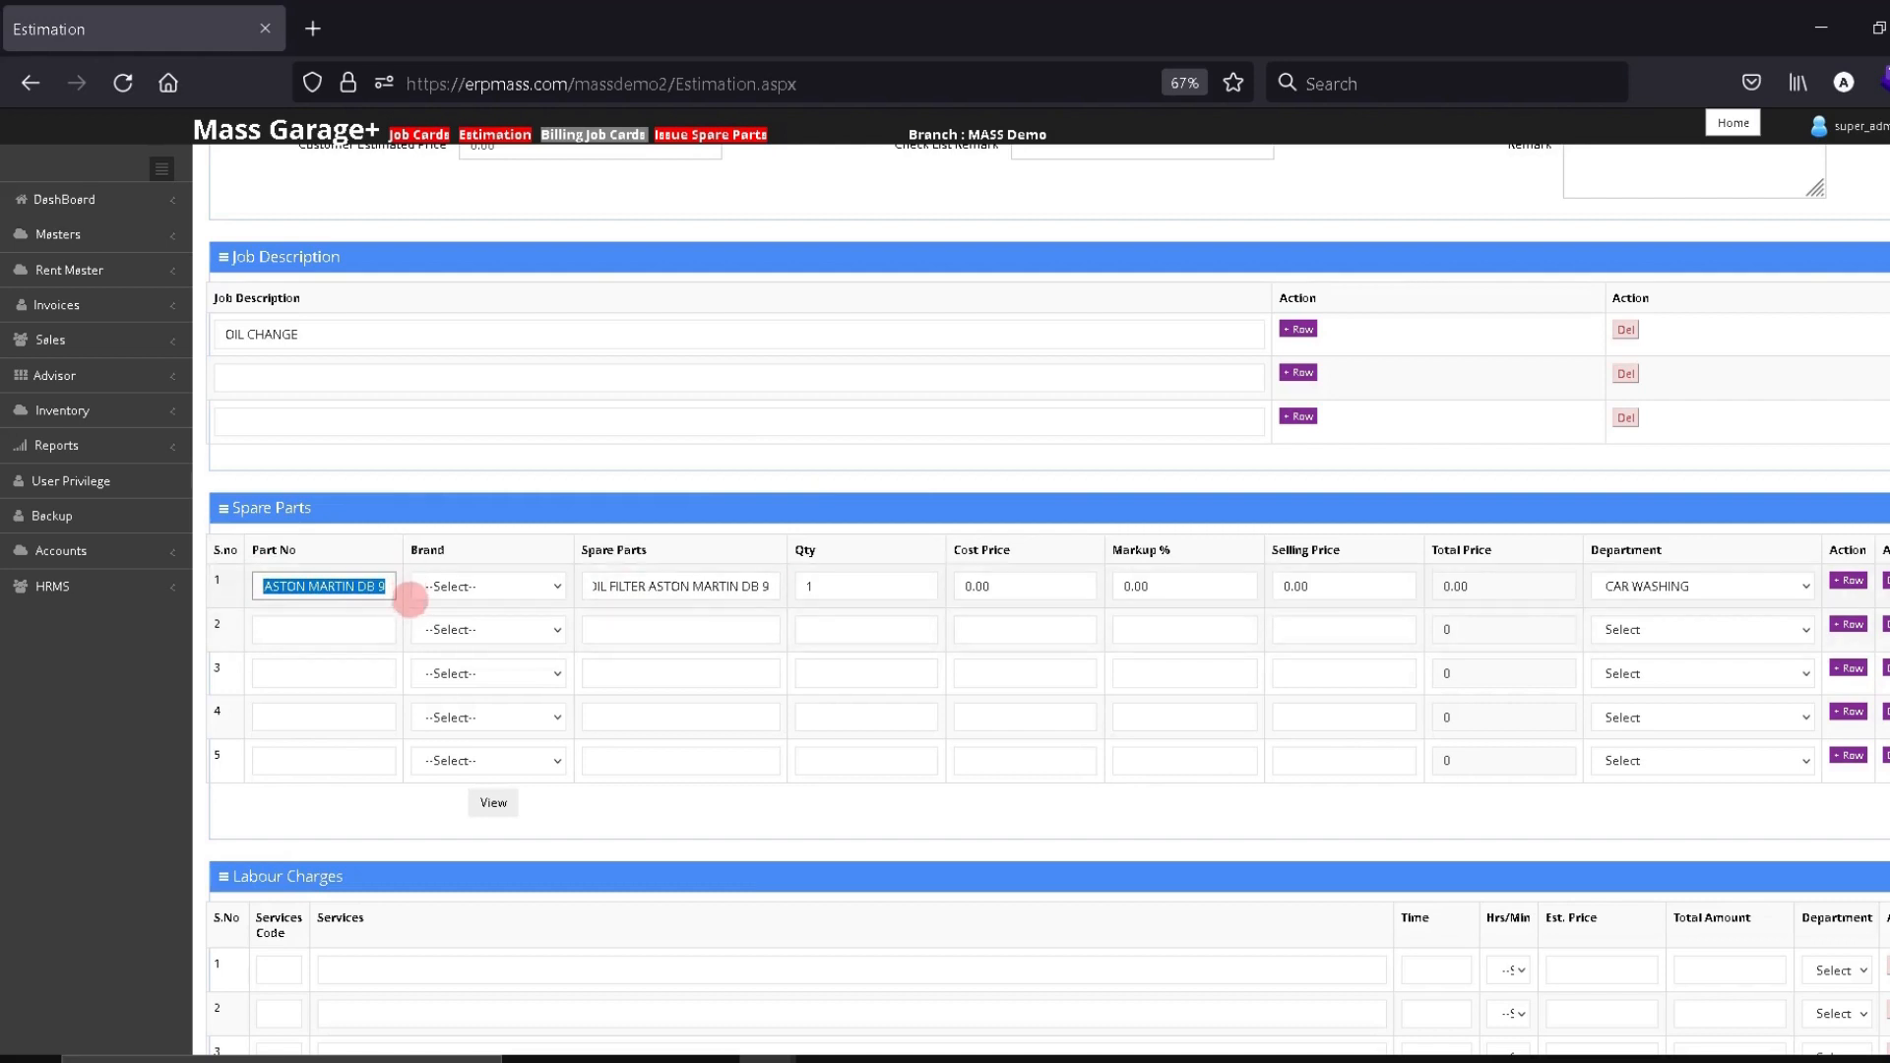
pyautogui.click(856, 588)
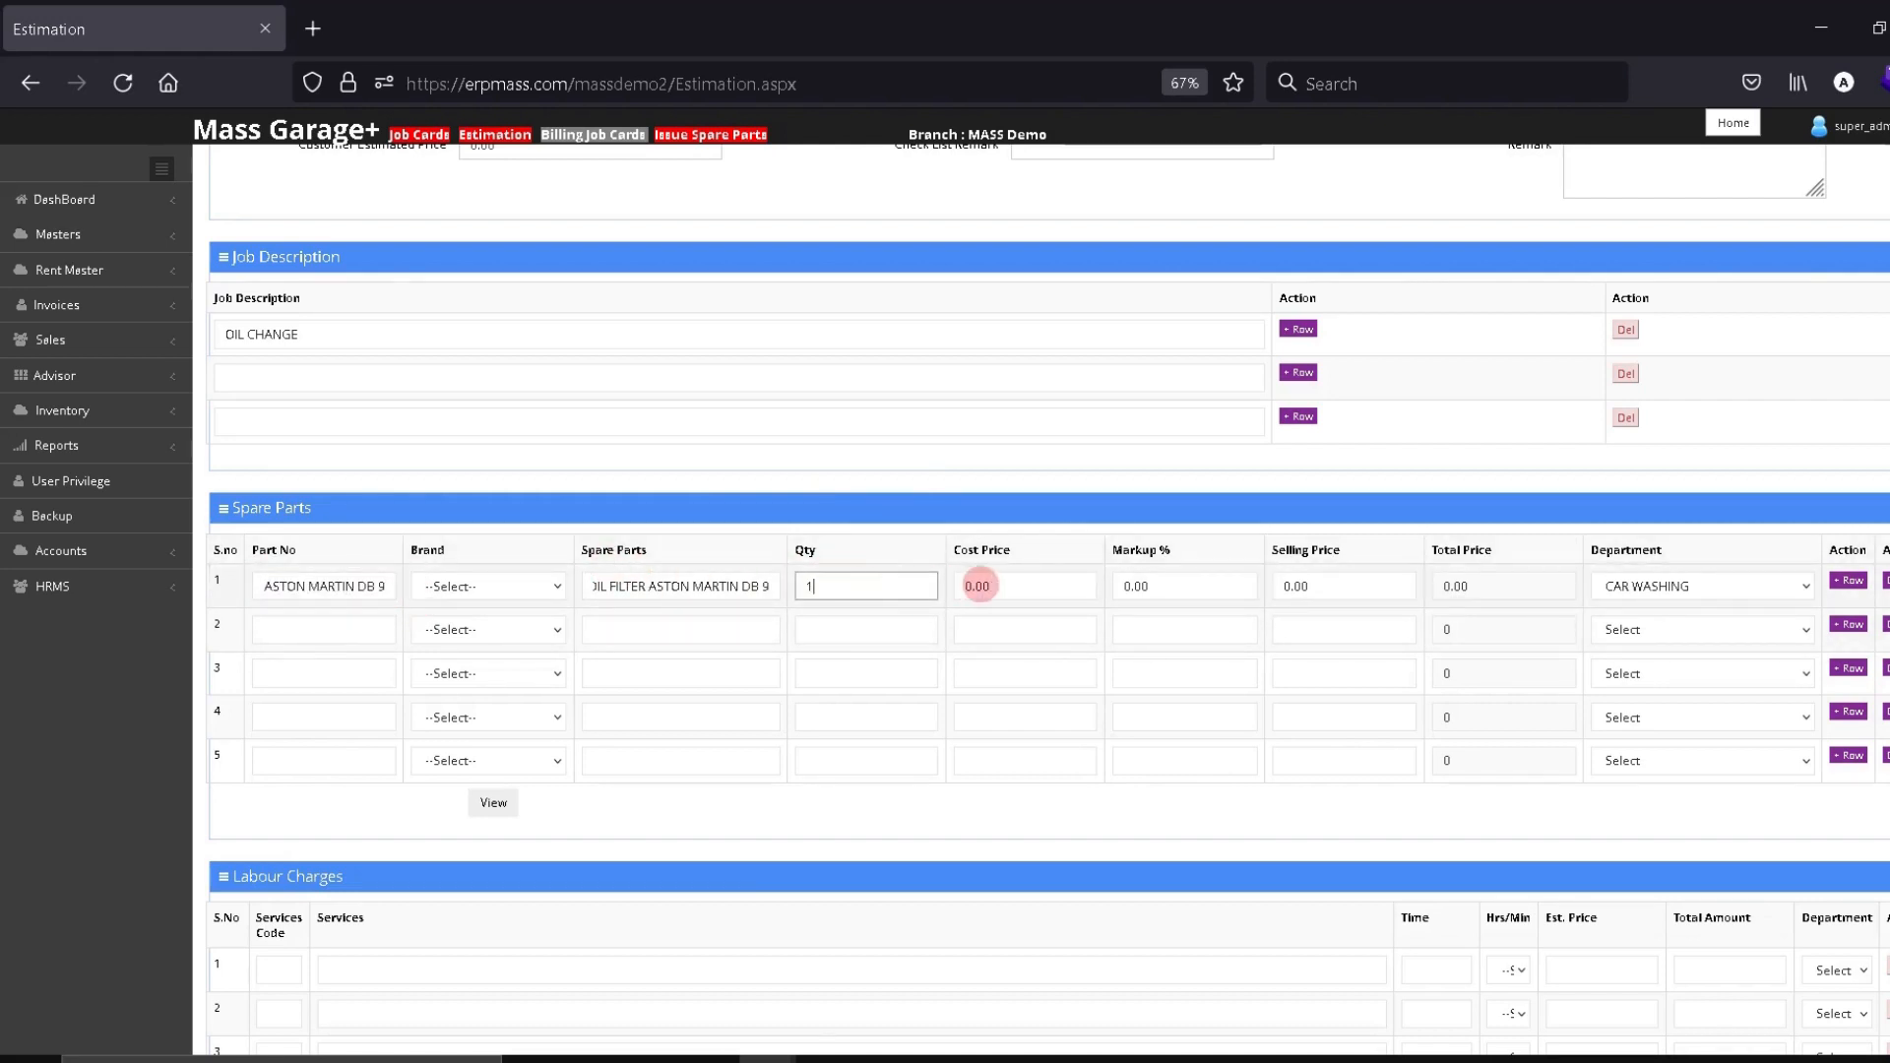
# Set the oil filter's cost price to 50.00
pyautogui.click(983, 586)
pyautogui.doubleClick(985, 585)
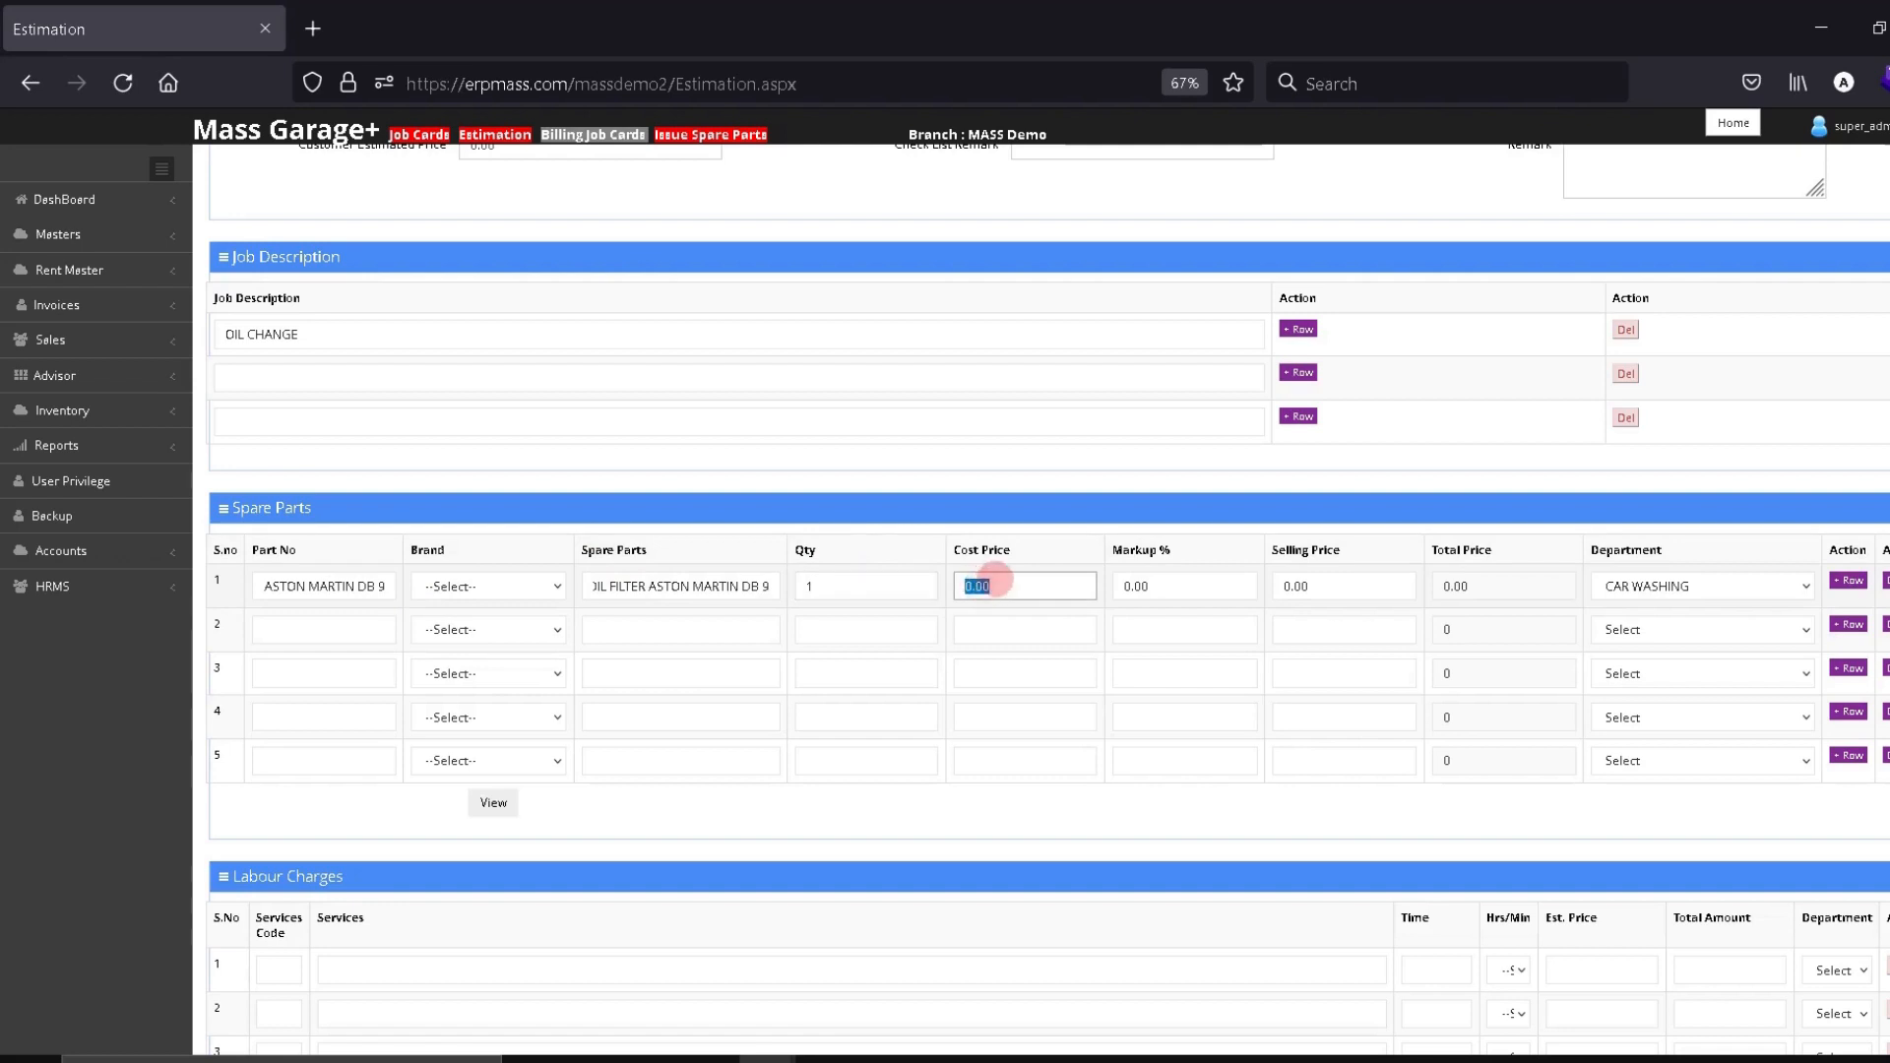
pyautogui.write('50')
pyautogui.doubleClick(1320, 588)
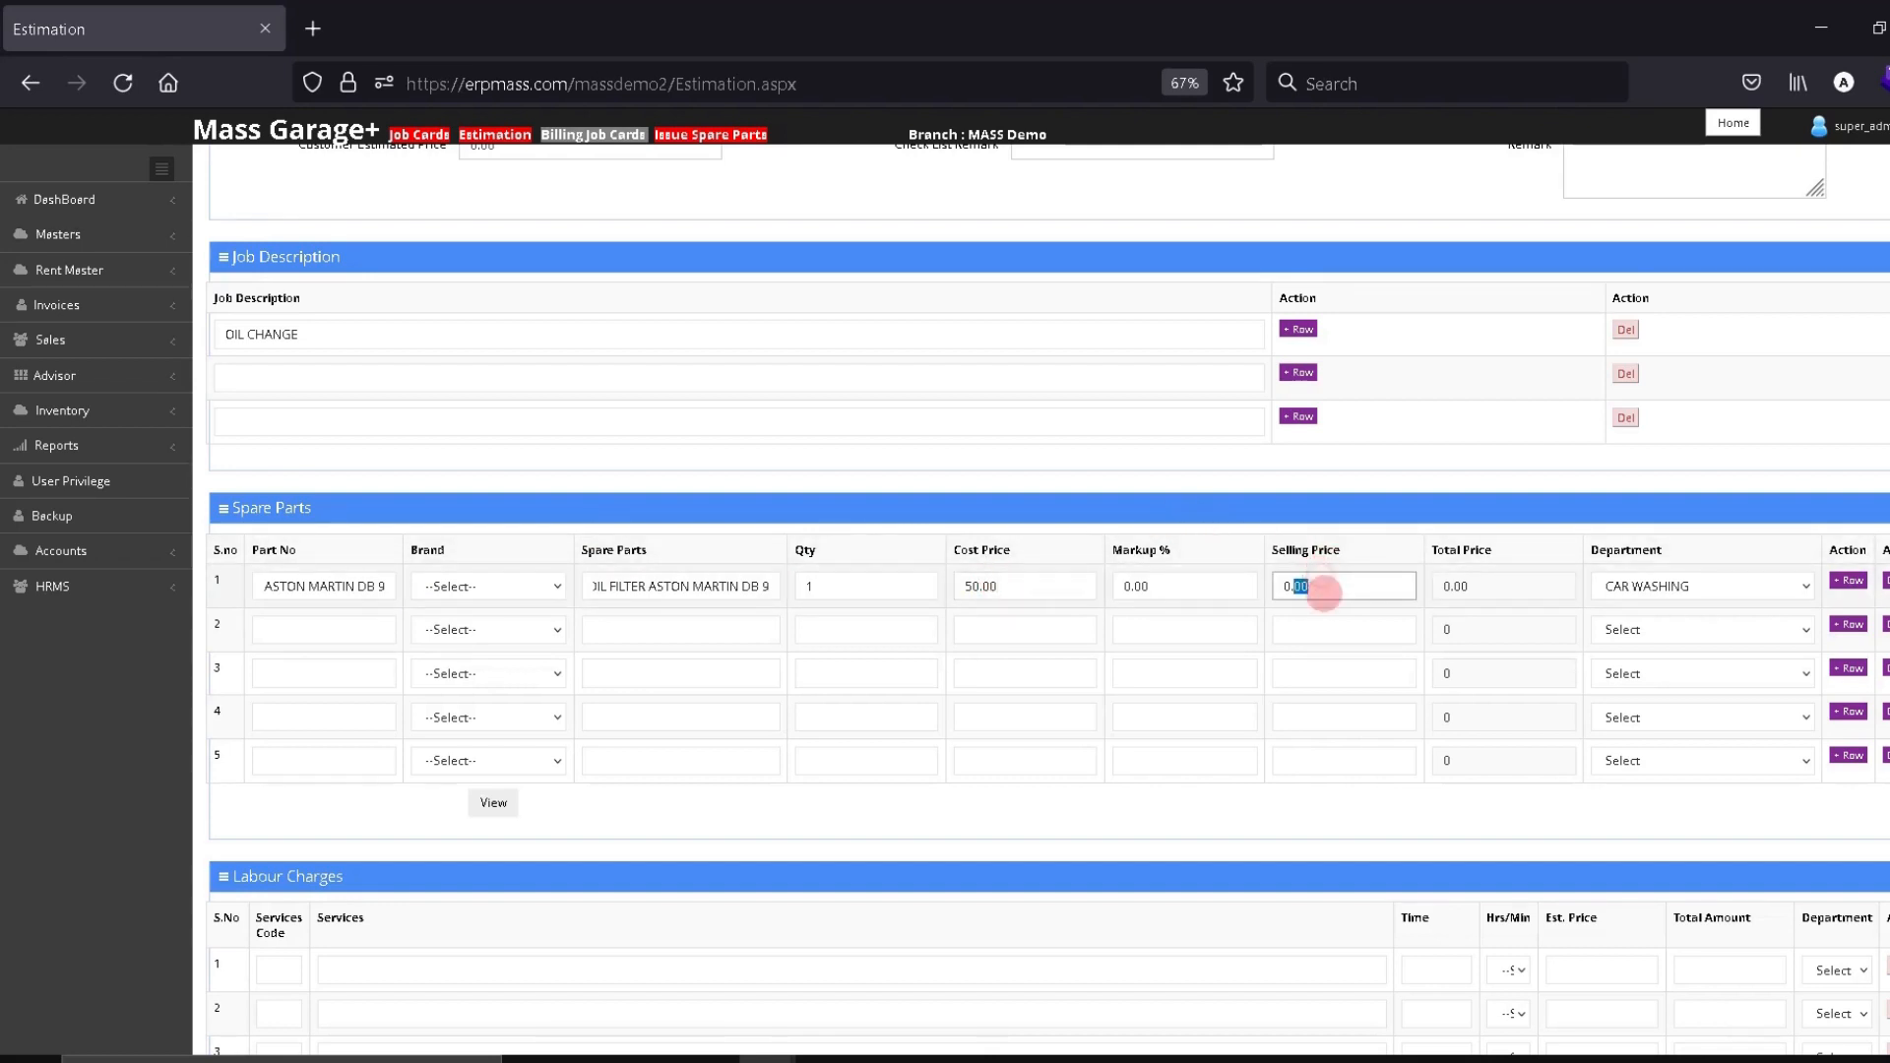
pyautogui.doubleClick(1325, 594)
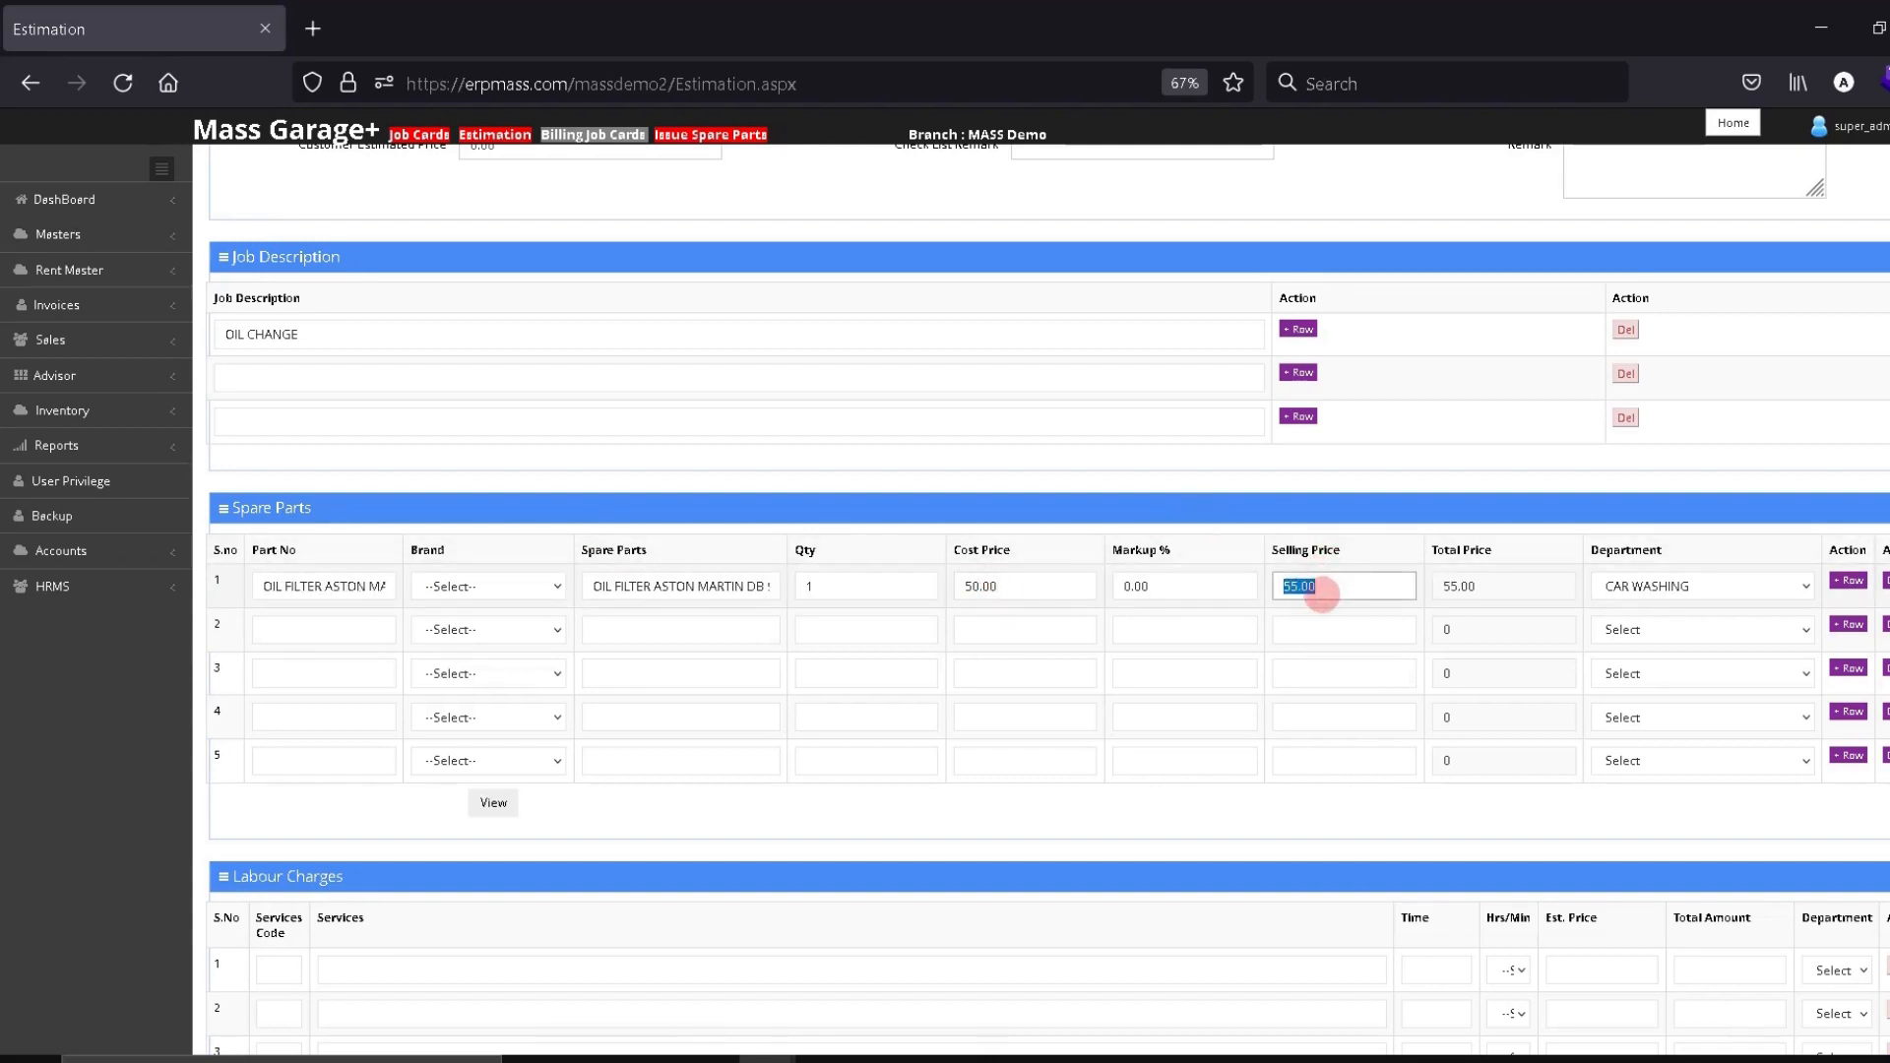
pyautogui.write('100')
pyautogui.click(1321, 638)
pyautogui.click(1320, 588)
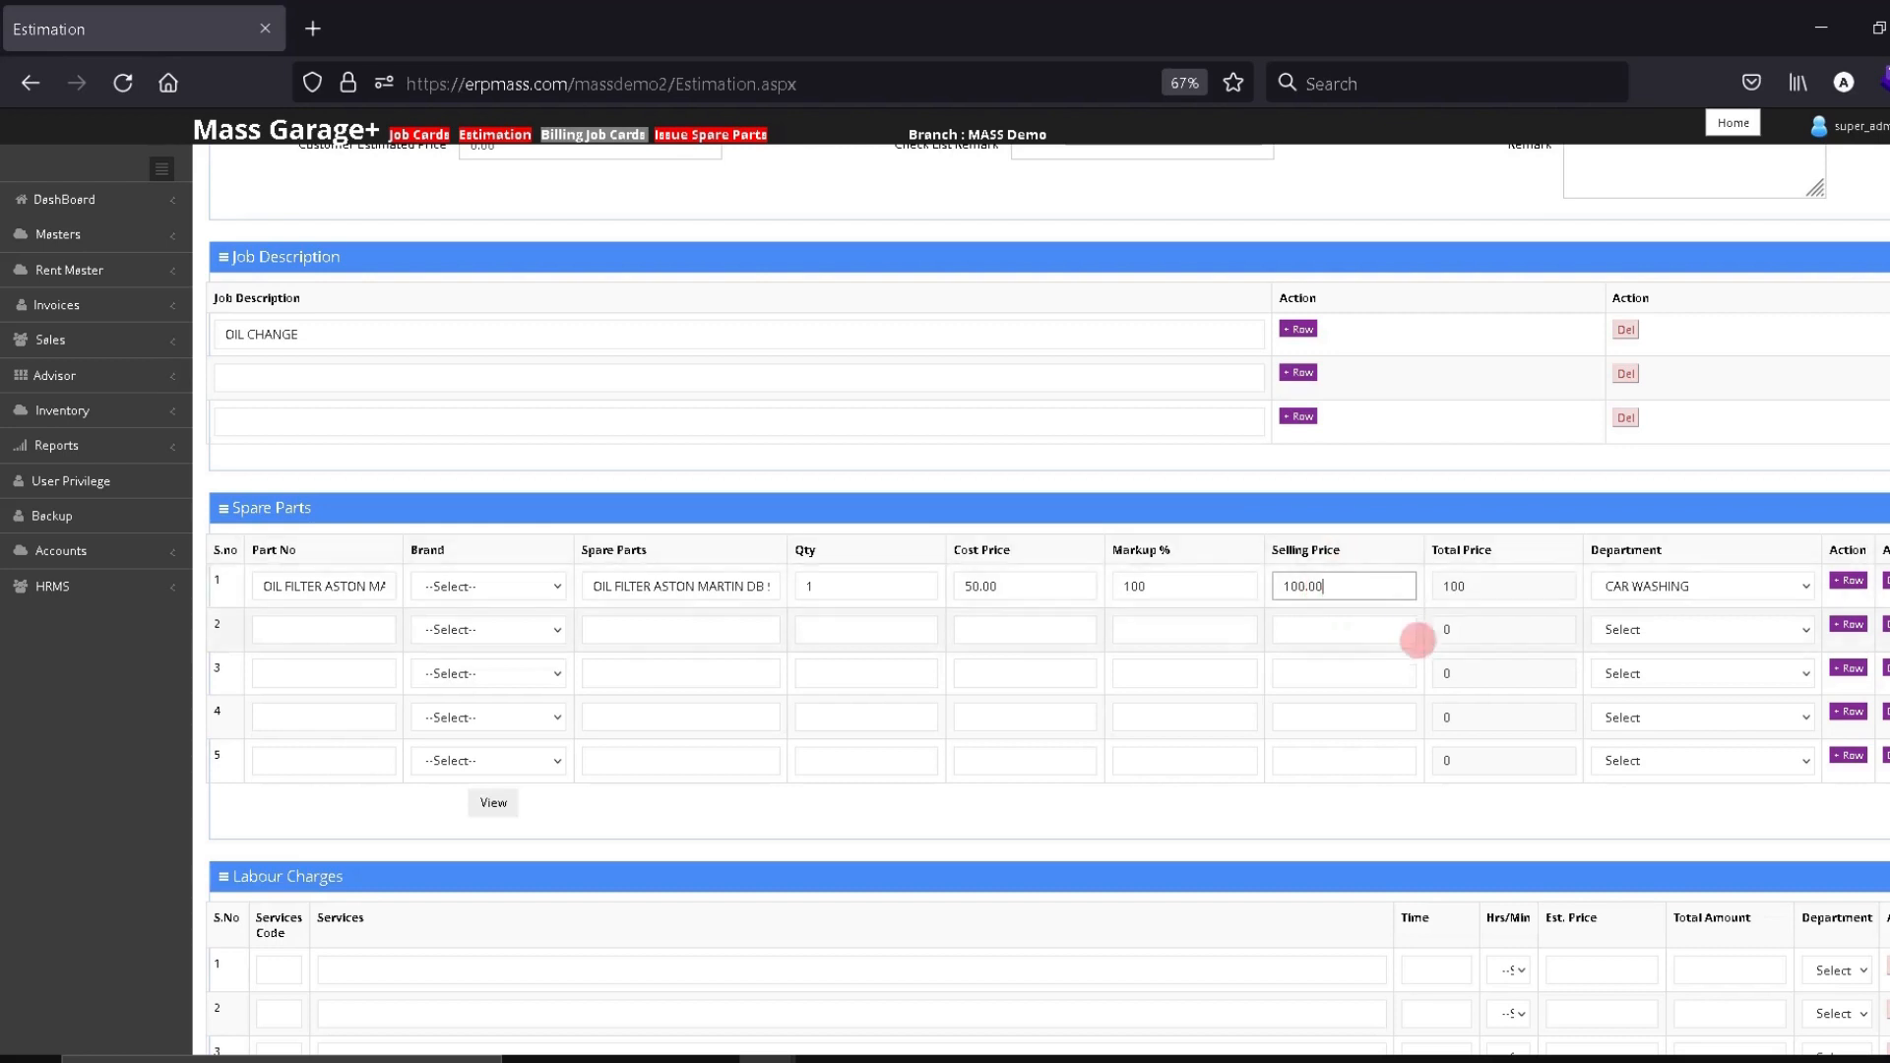
# Apply a 50% markup for a 75.00 selling price and assign MECHANICAL Service
pyautogui.doubleClick(1127, 585)
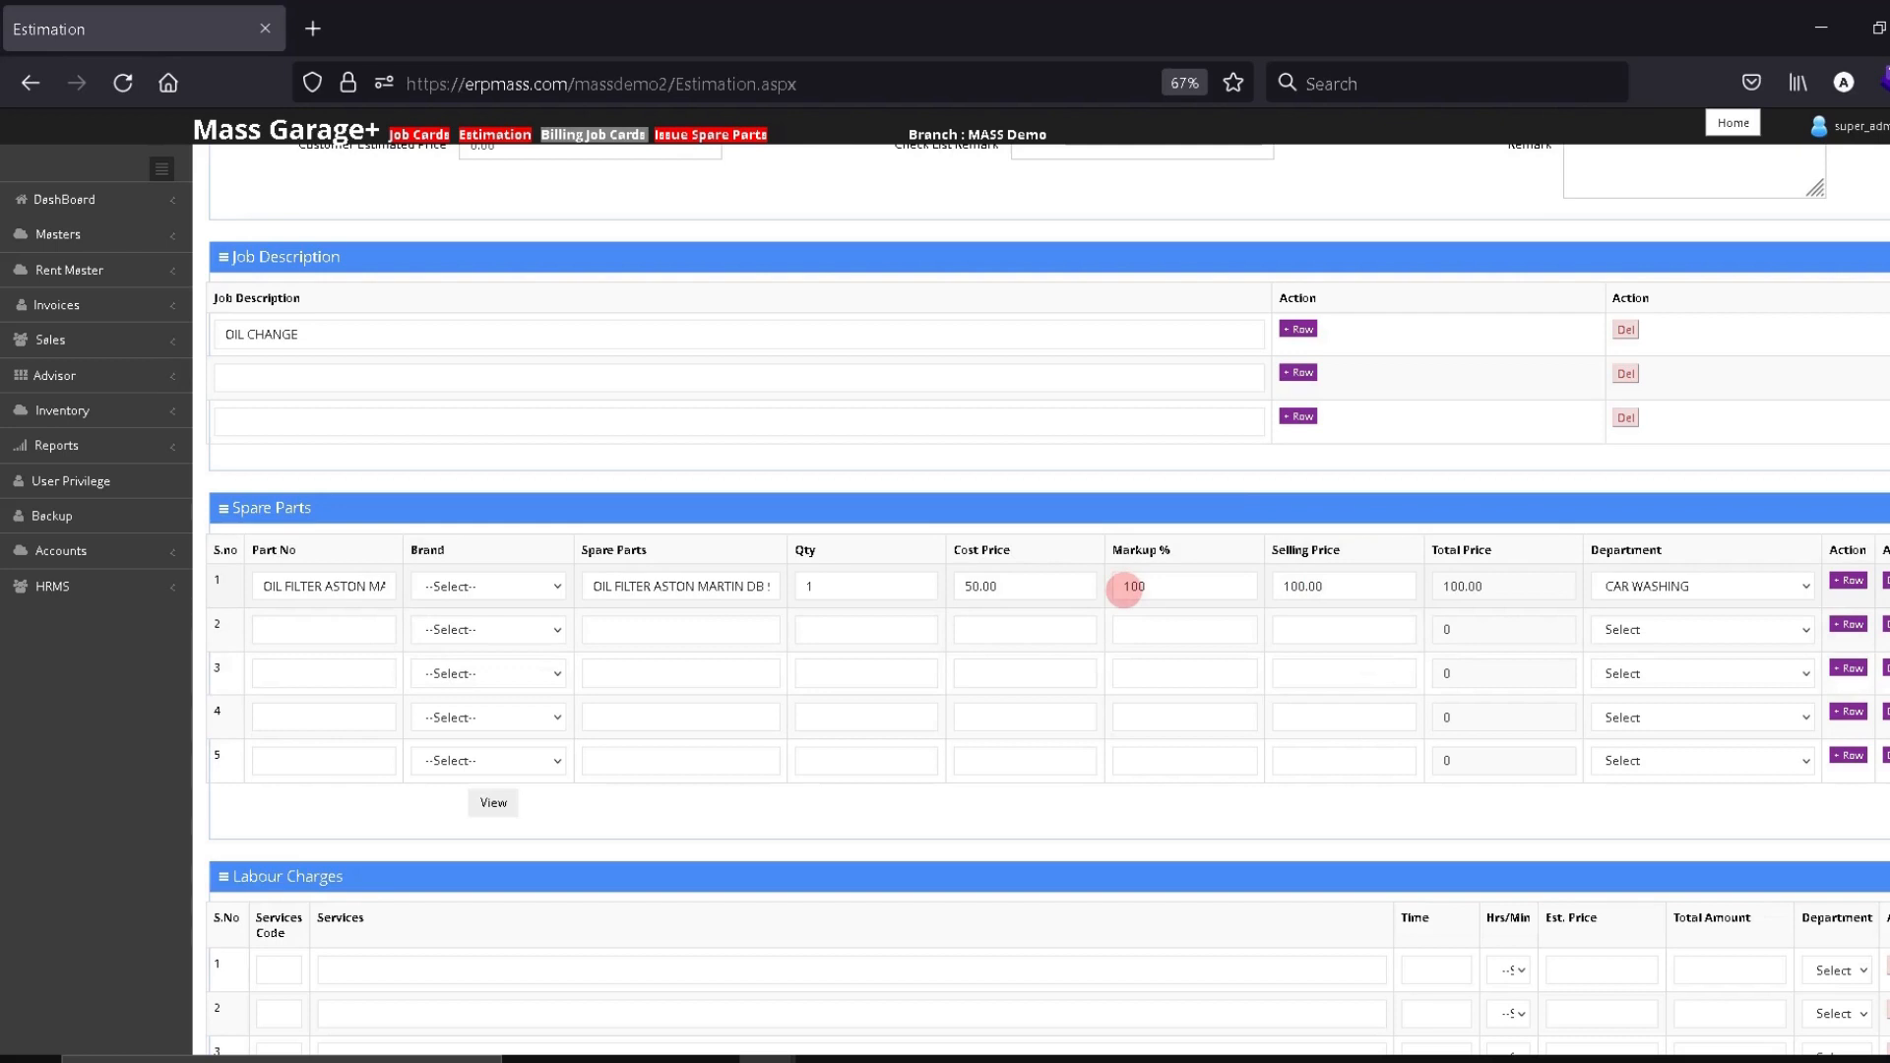
pyautogui.doubleClick(1166, 592)
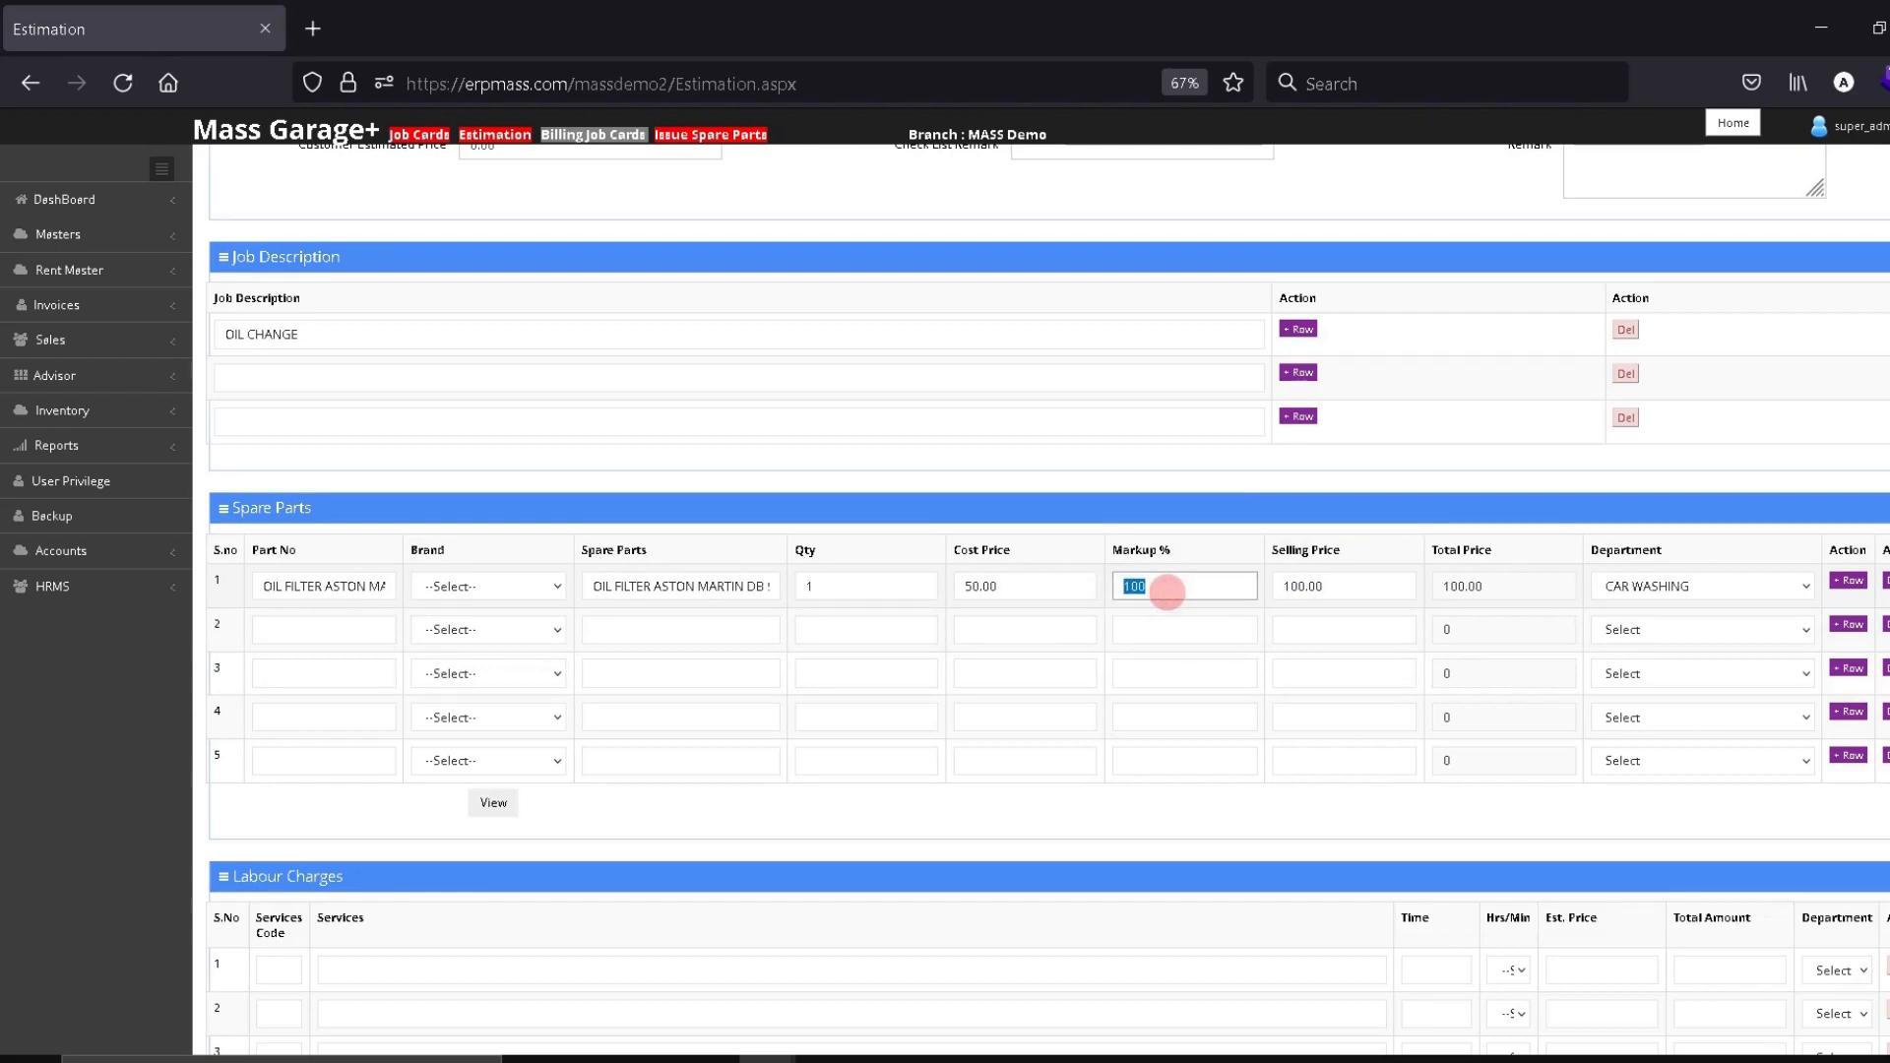
pyautogui.click(1193, 628)
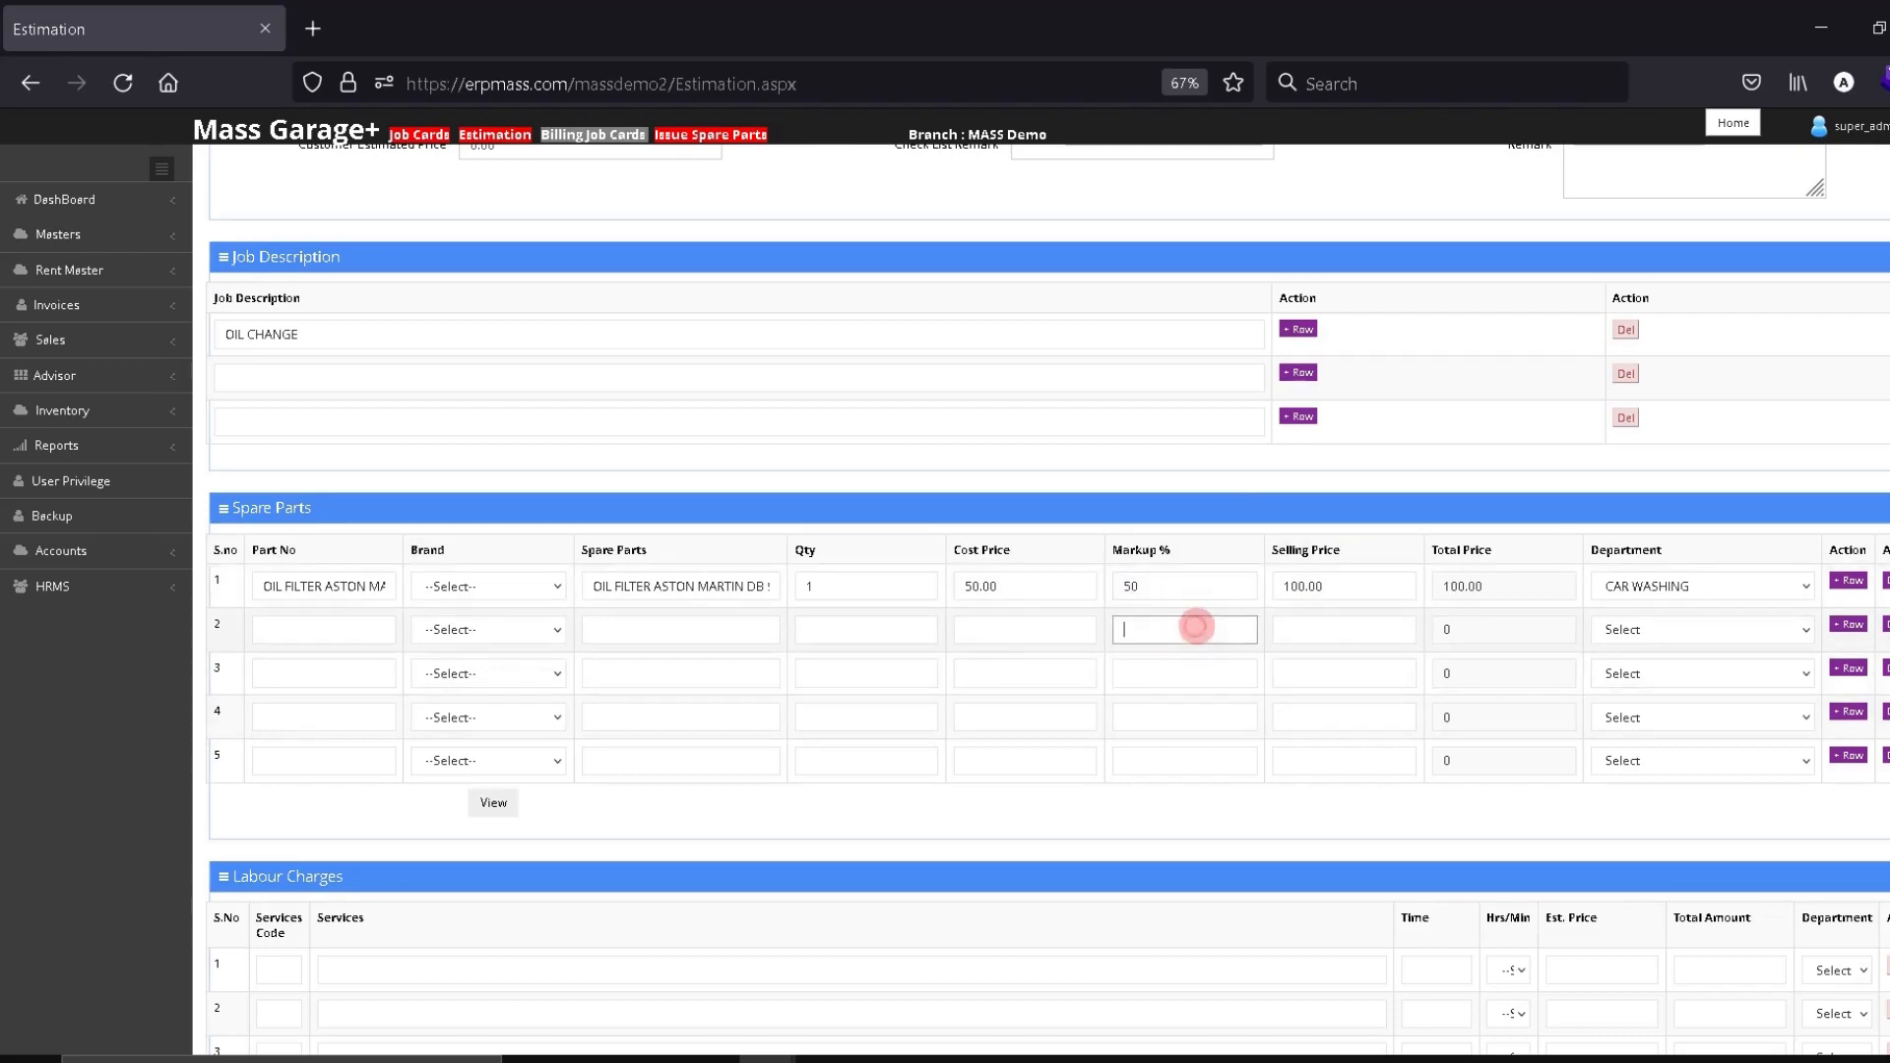
pyautogui.click(1305, 589)
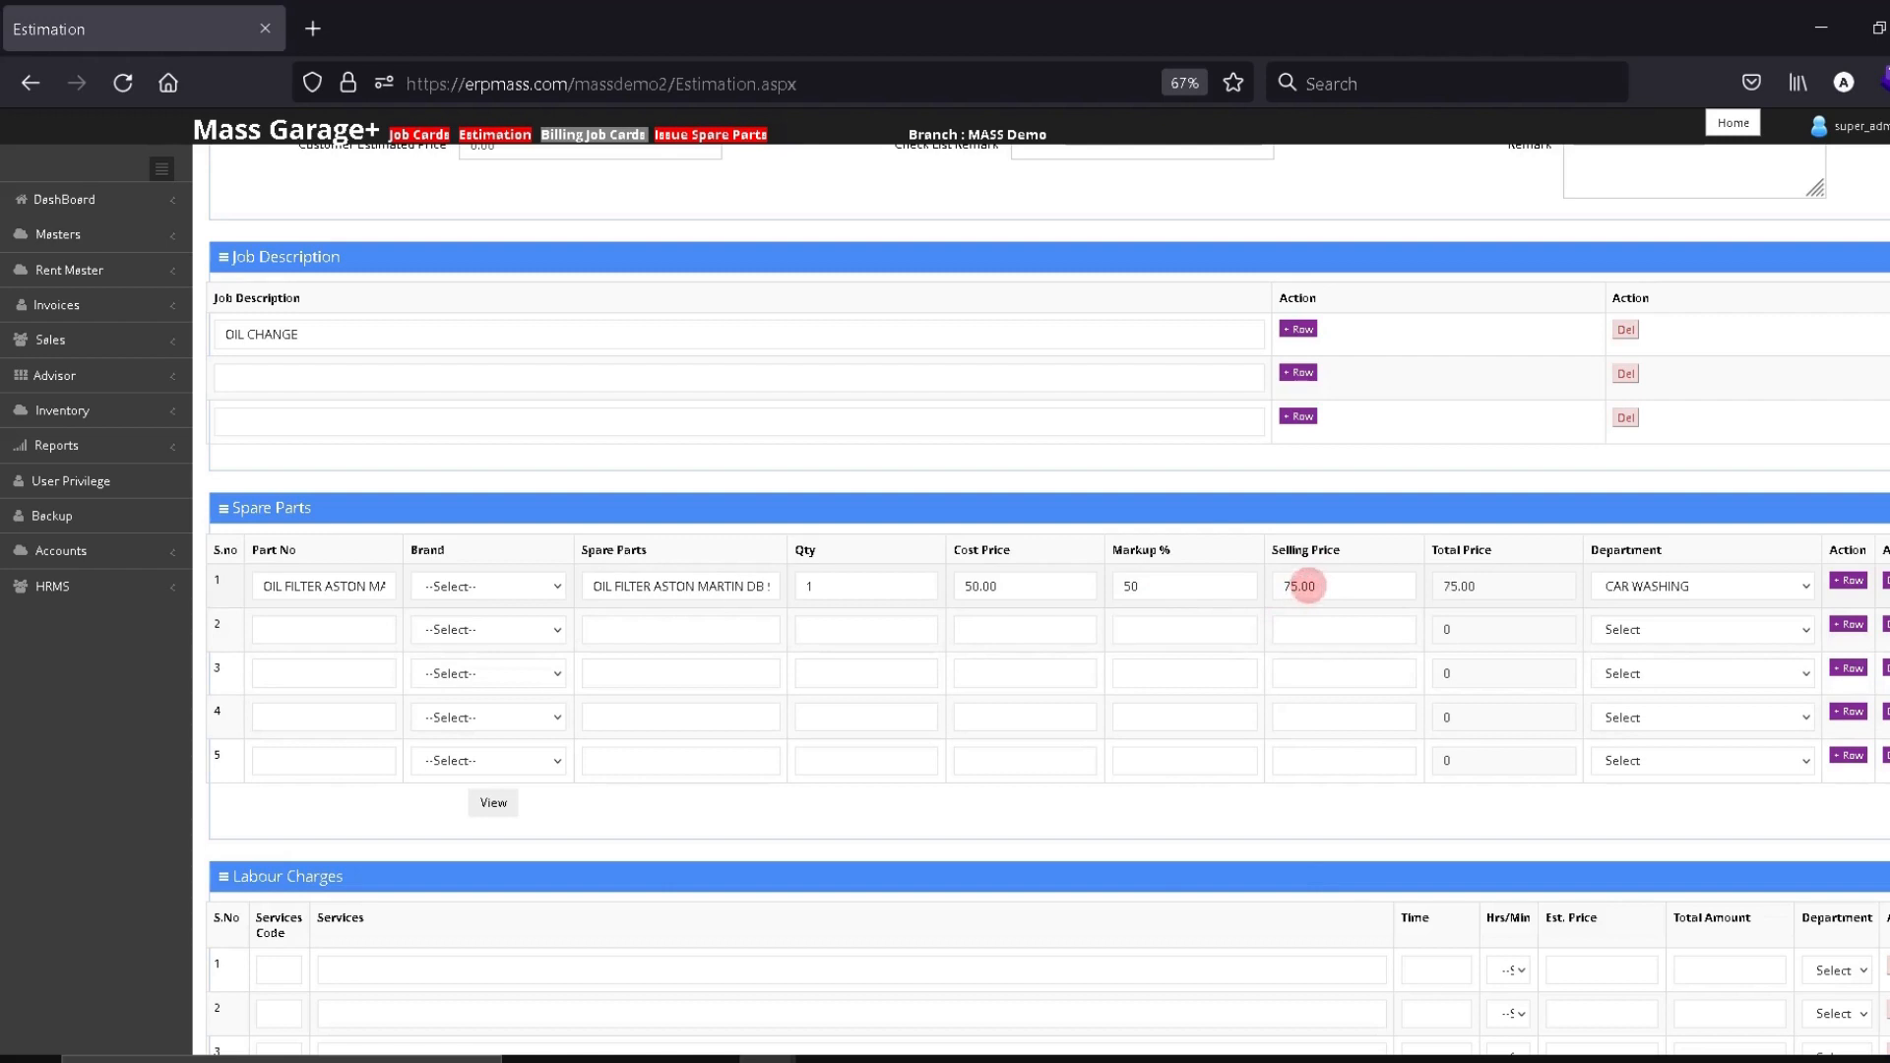
pyautogui.click(1658, 585)
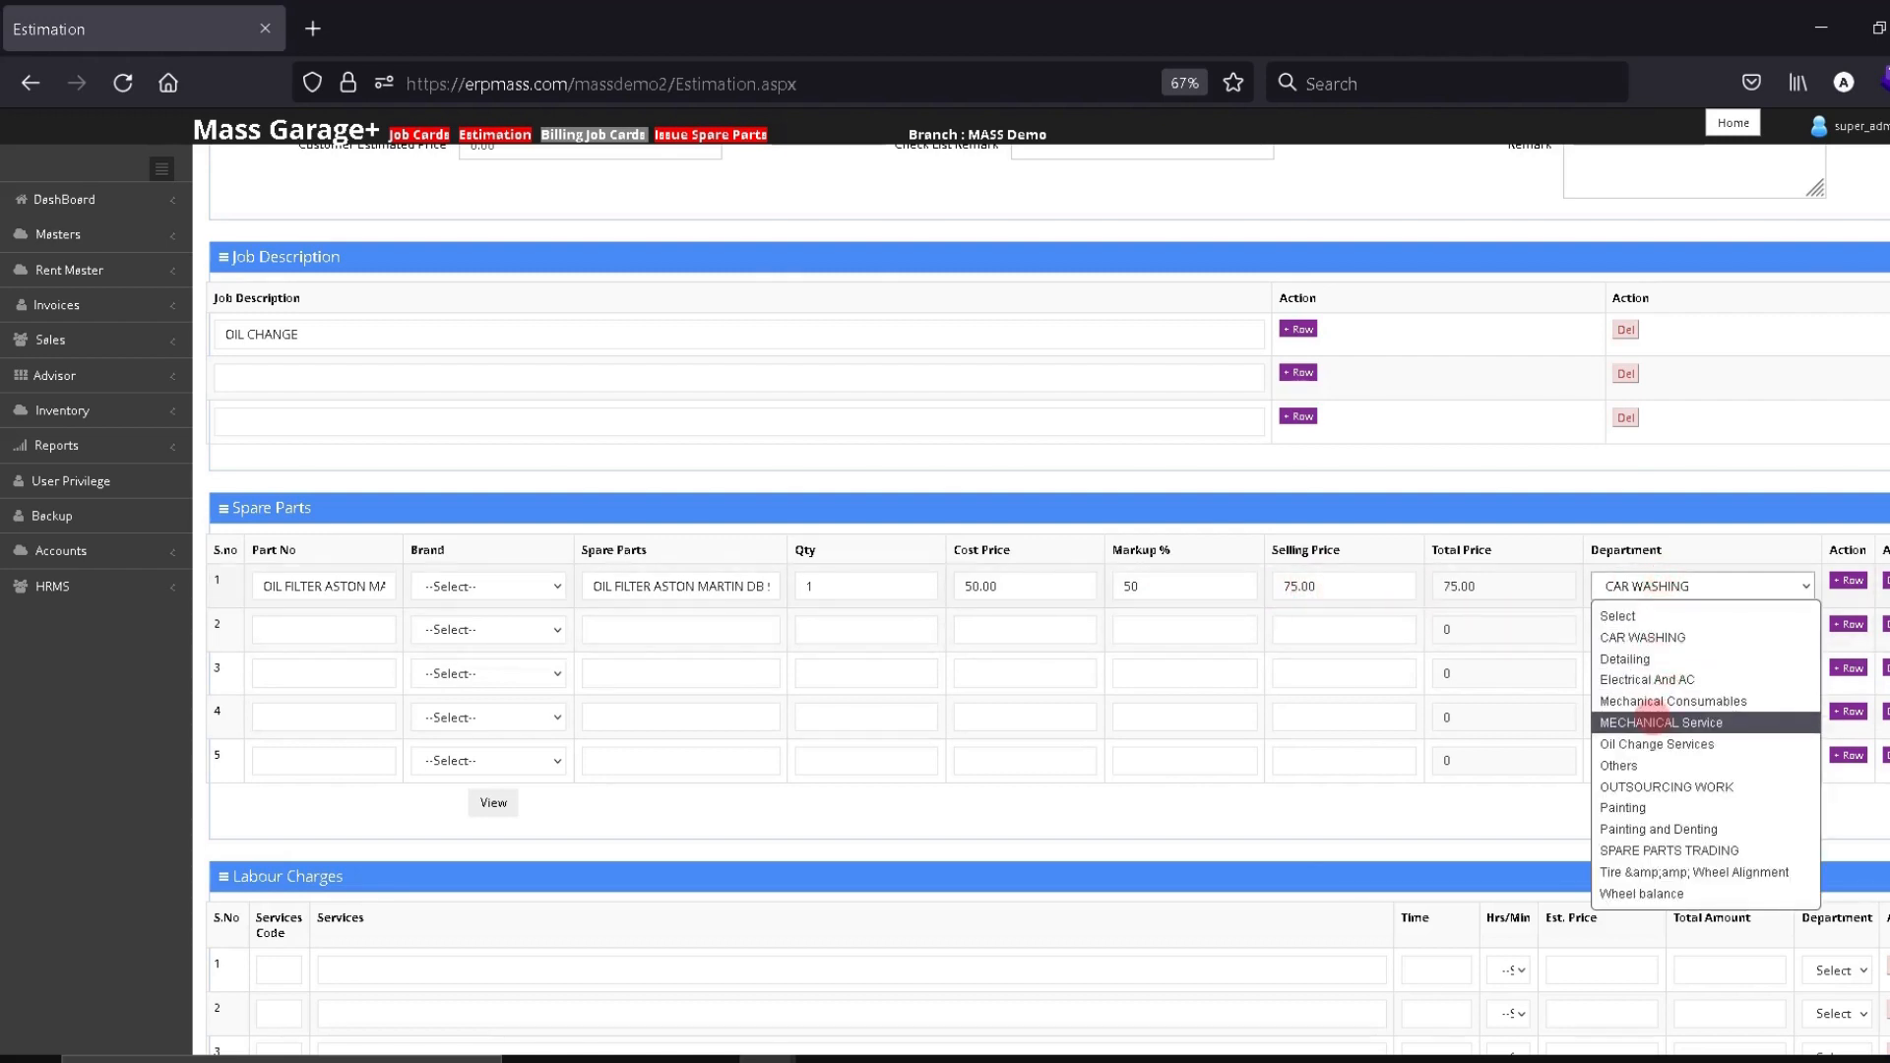
pyautogui.click(1644, 719)
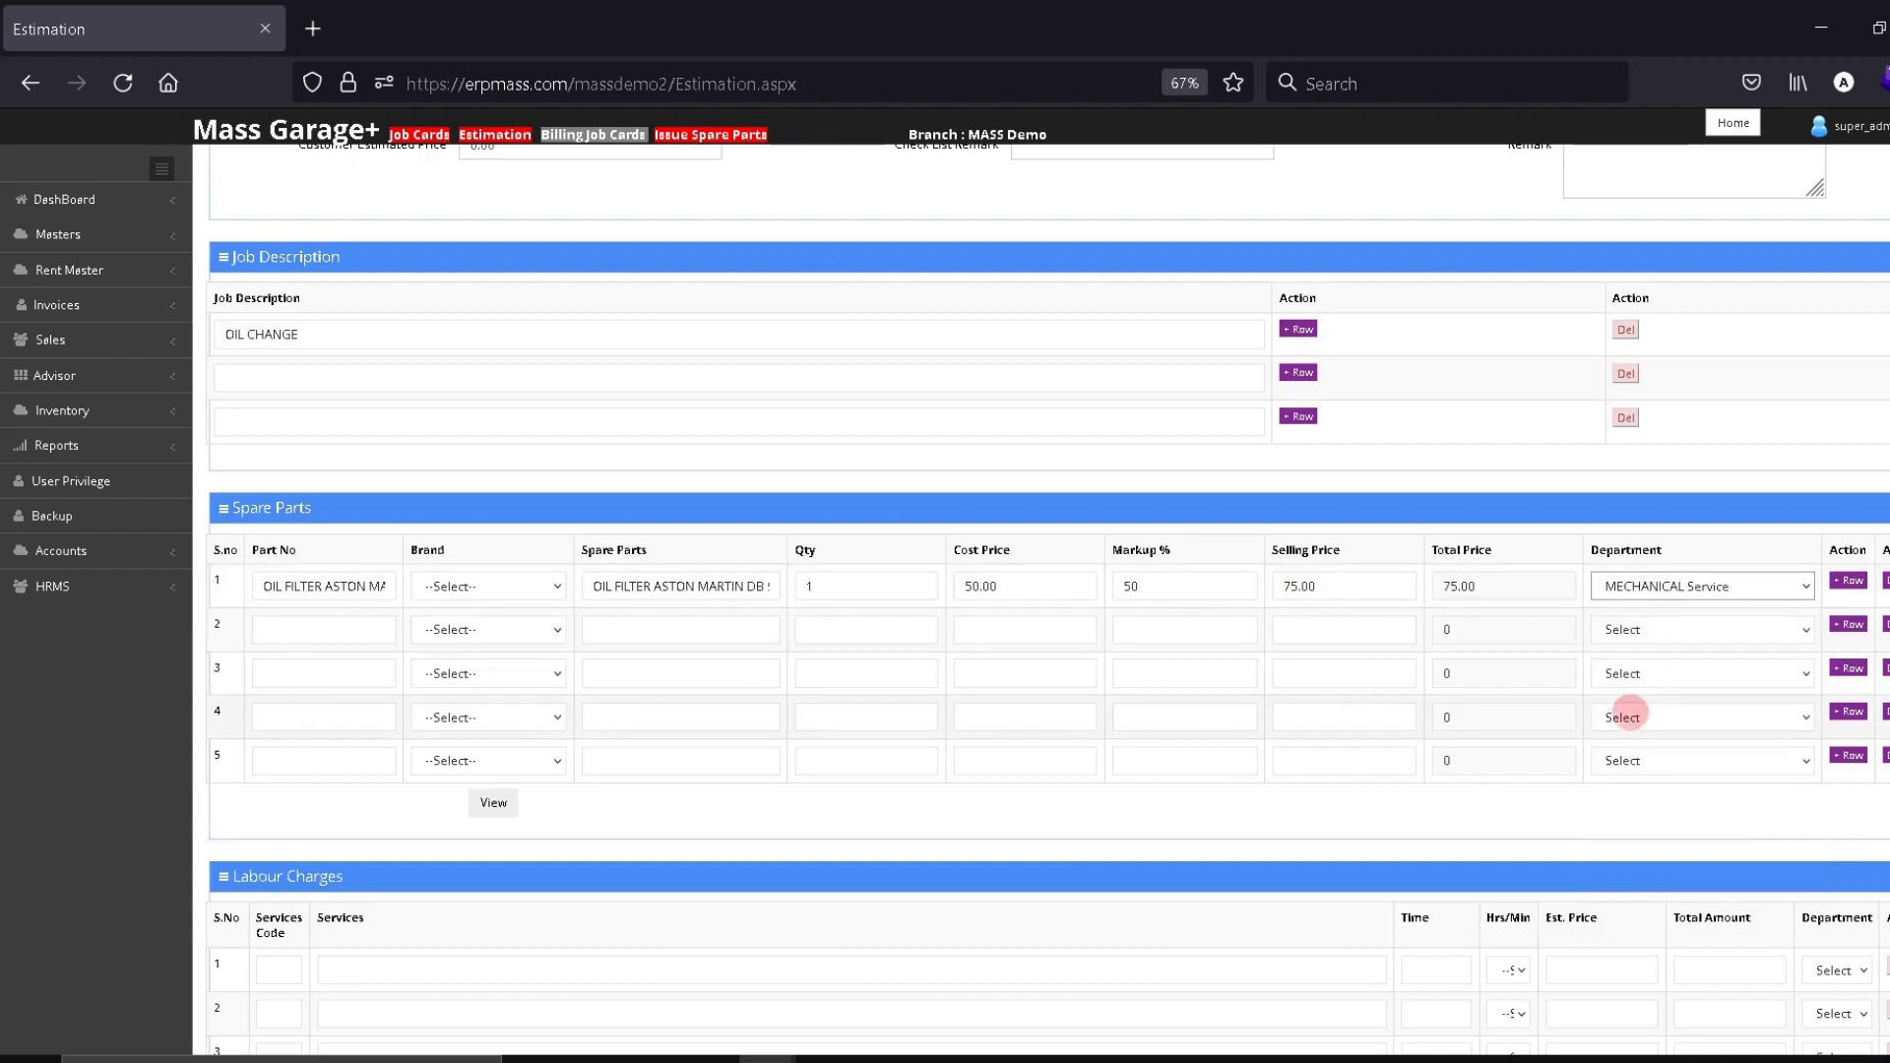
# Add a LABOUR CHARGES service with time 1 at 500.00, making the estimate 575.00
pyautogui.scroll(-4, 1882, 756)
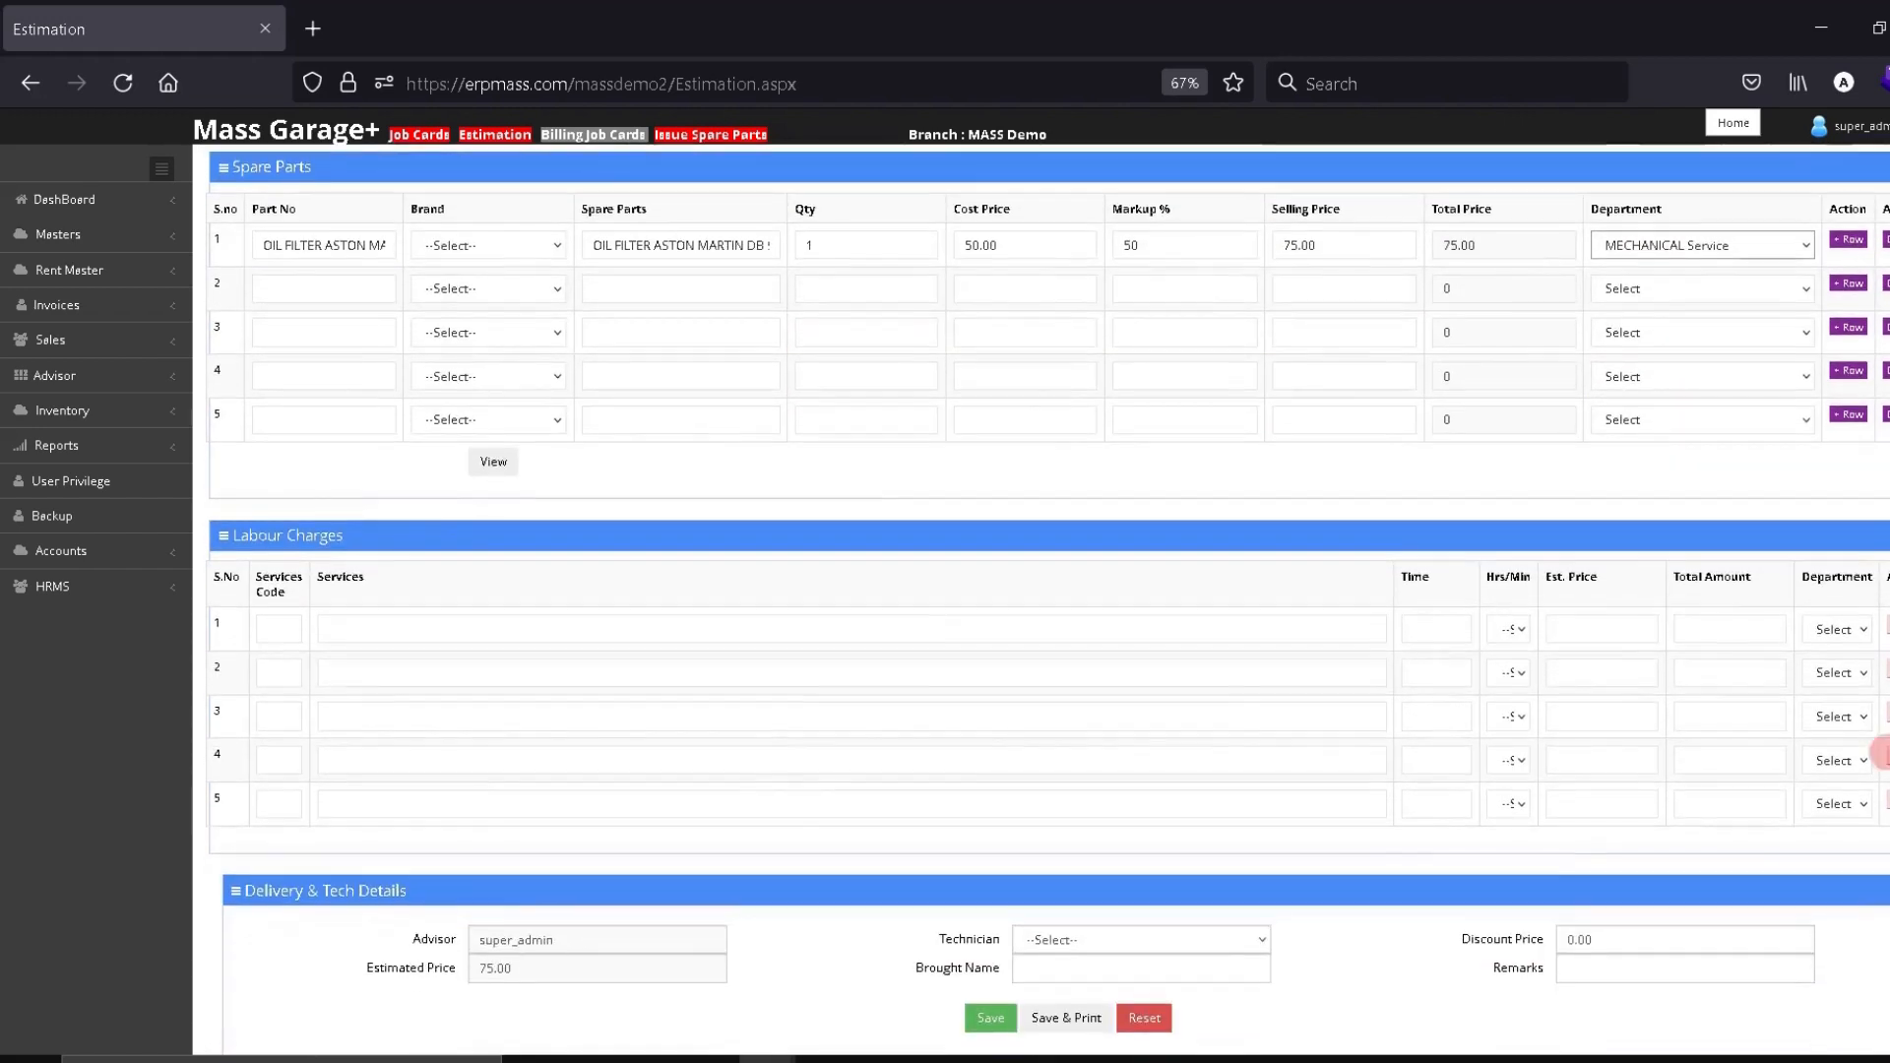
pyautogui.click(467, 630)
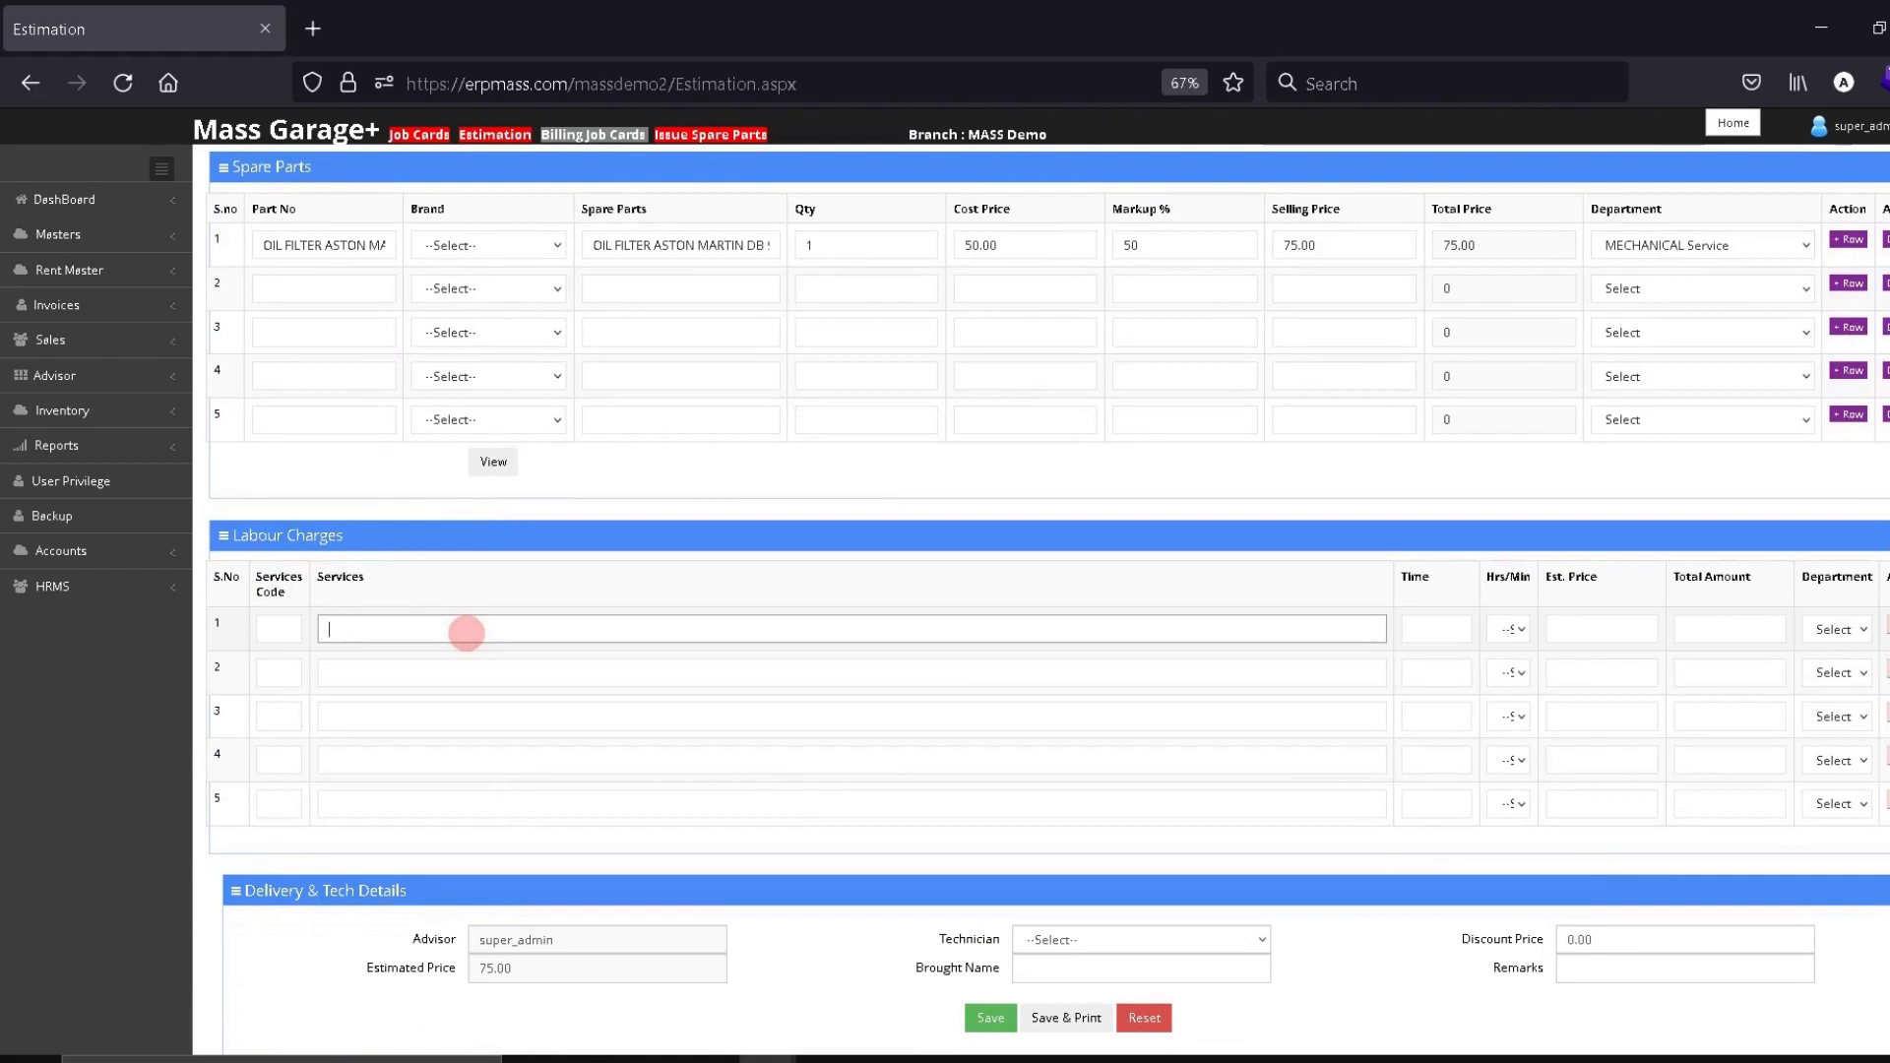
pyautogui.write('LA')
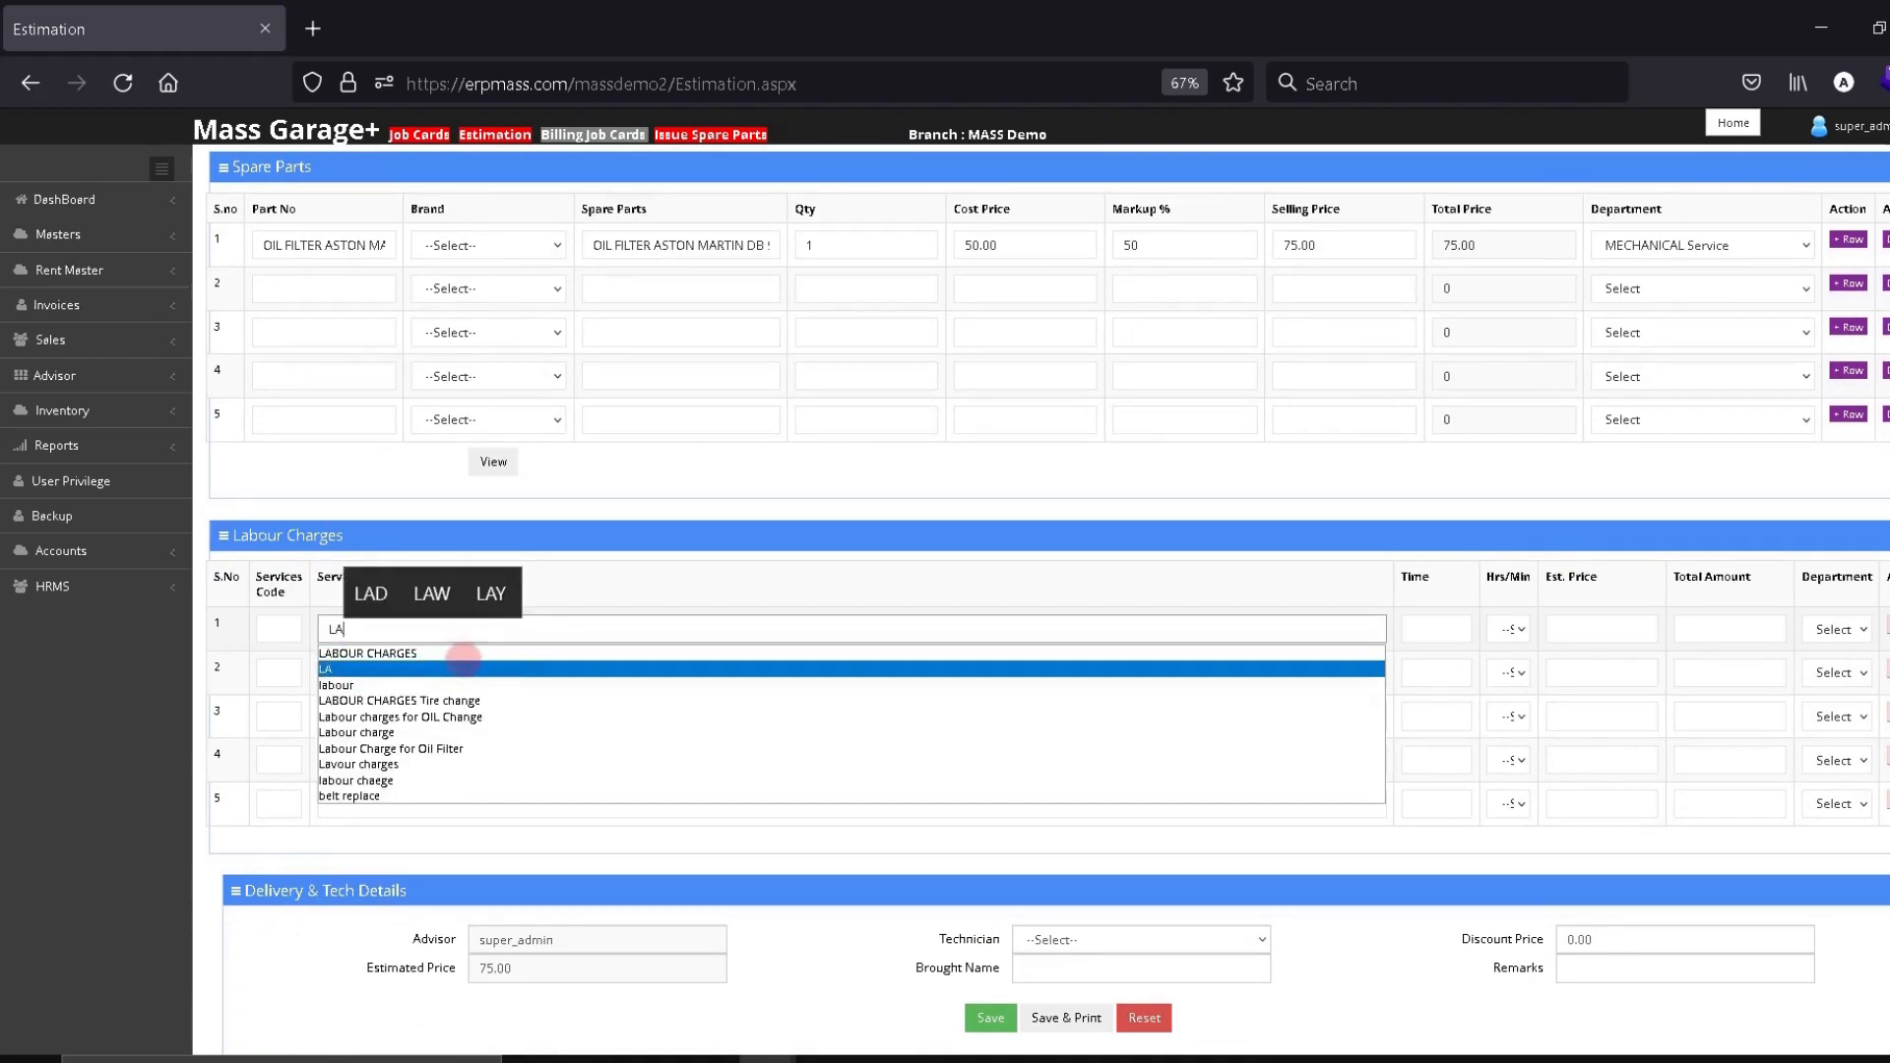
pyautogui.click(438, 653)
pyautogui.click(1451, 628)
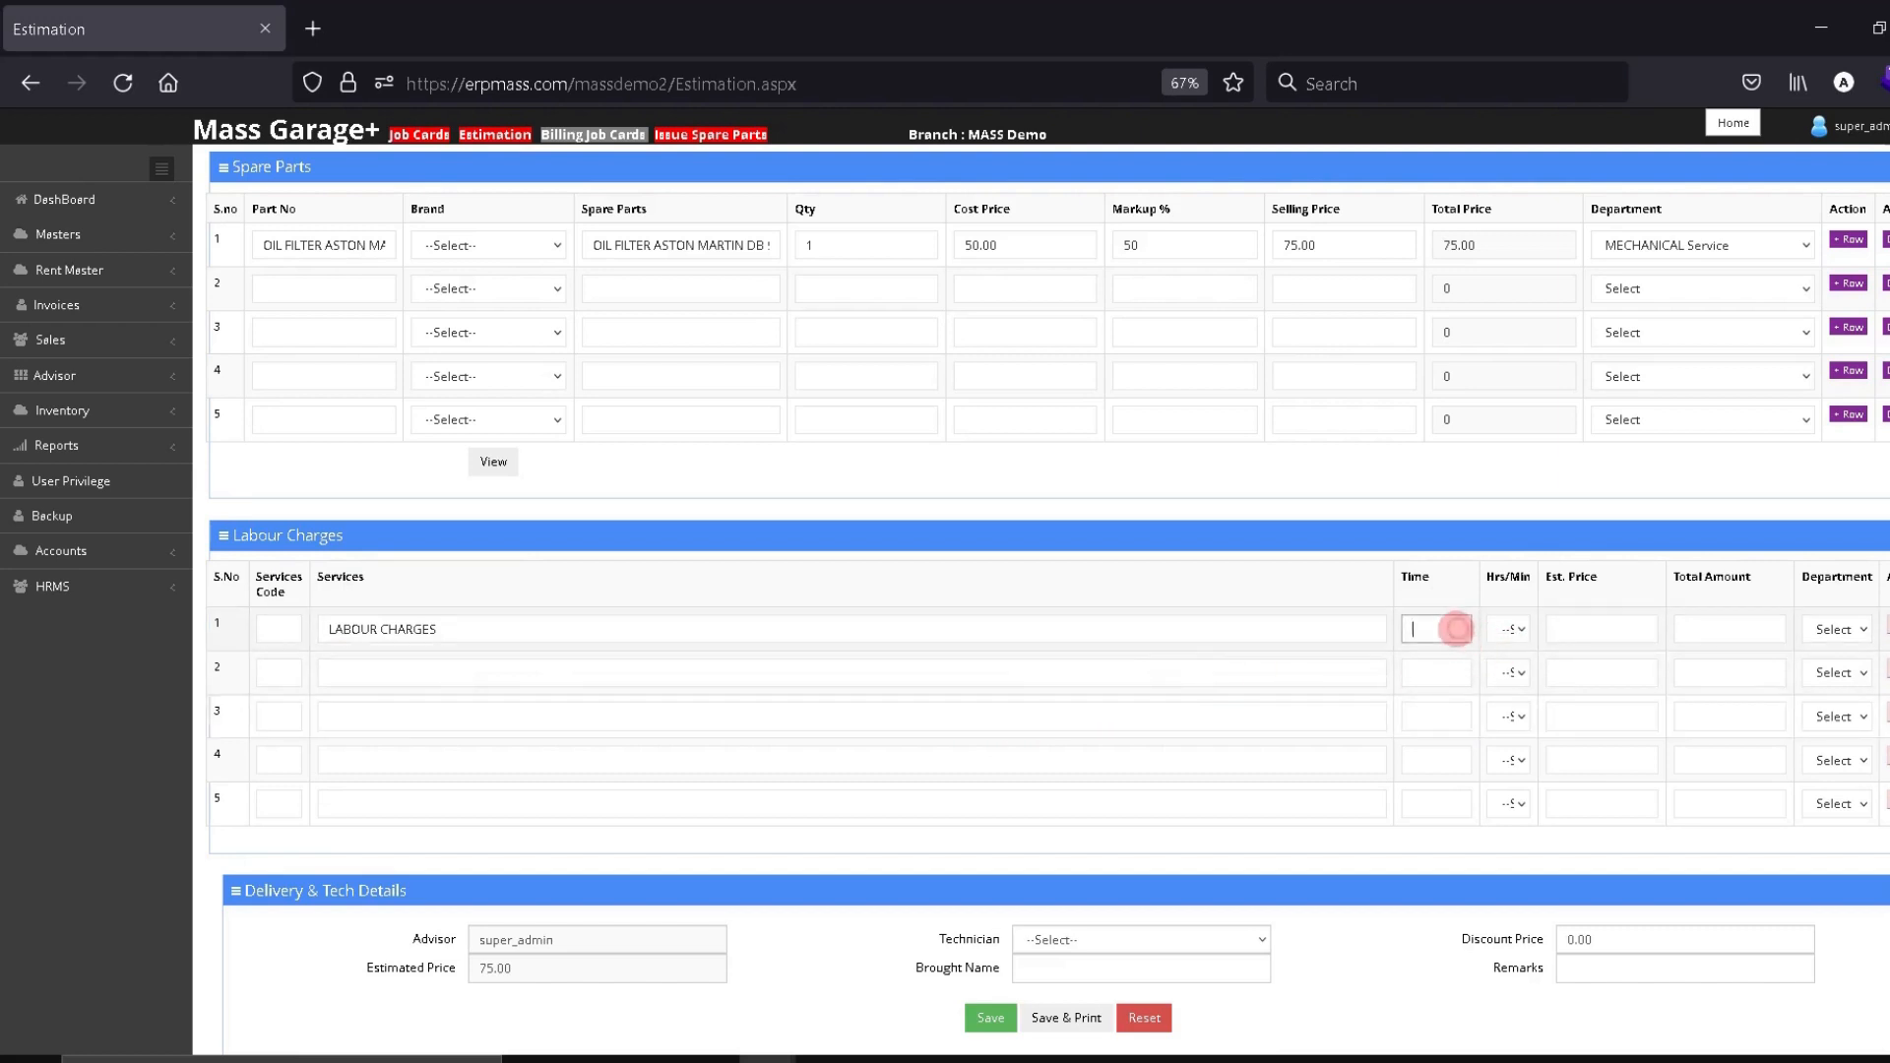
pyautogui.write('1')
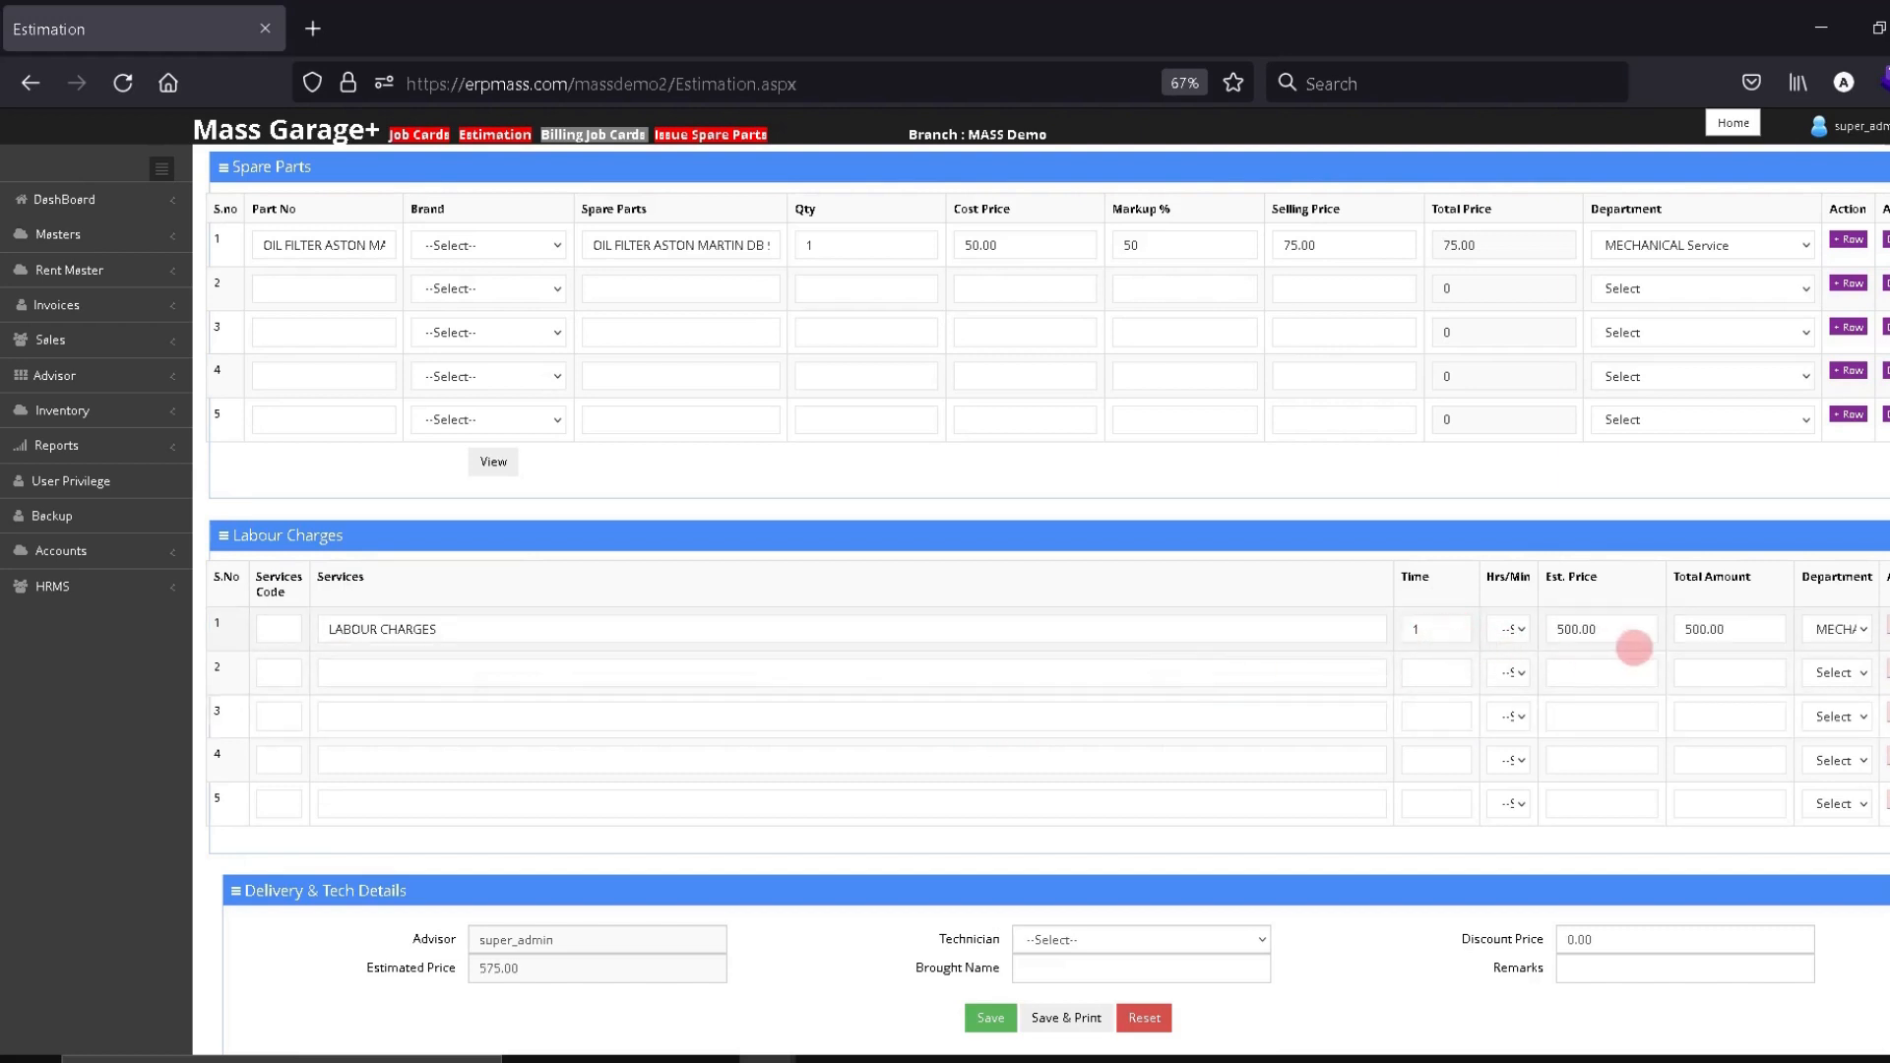
pyautogui.click(1587, 629)
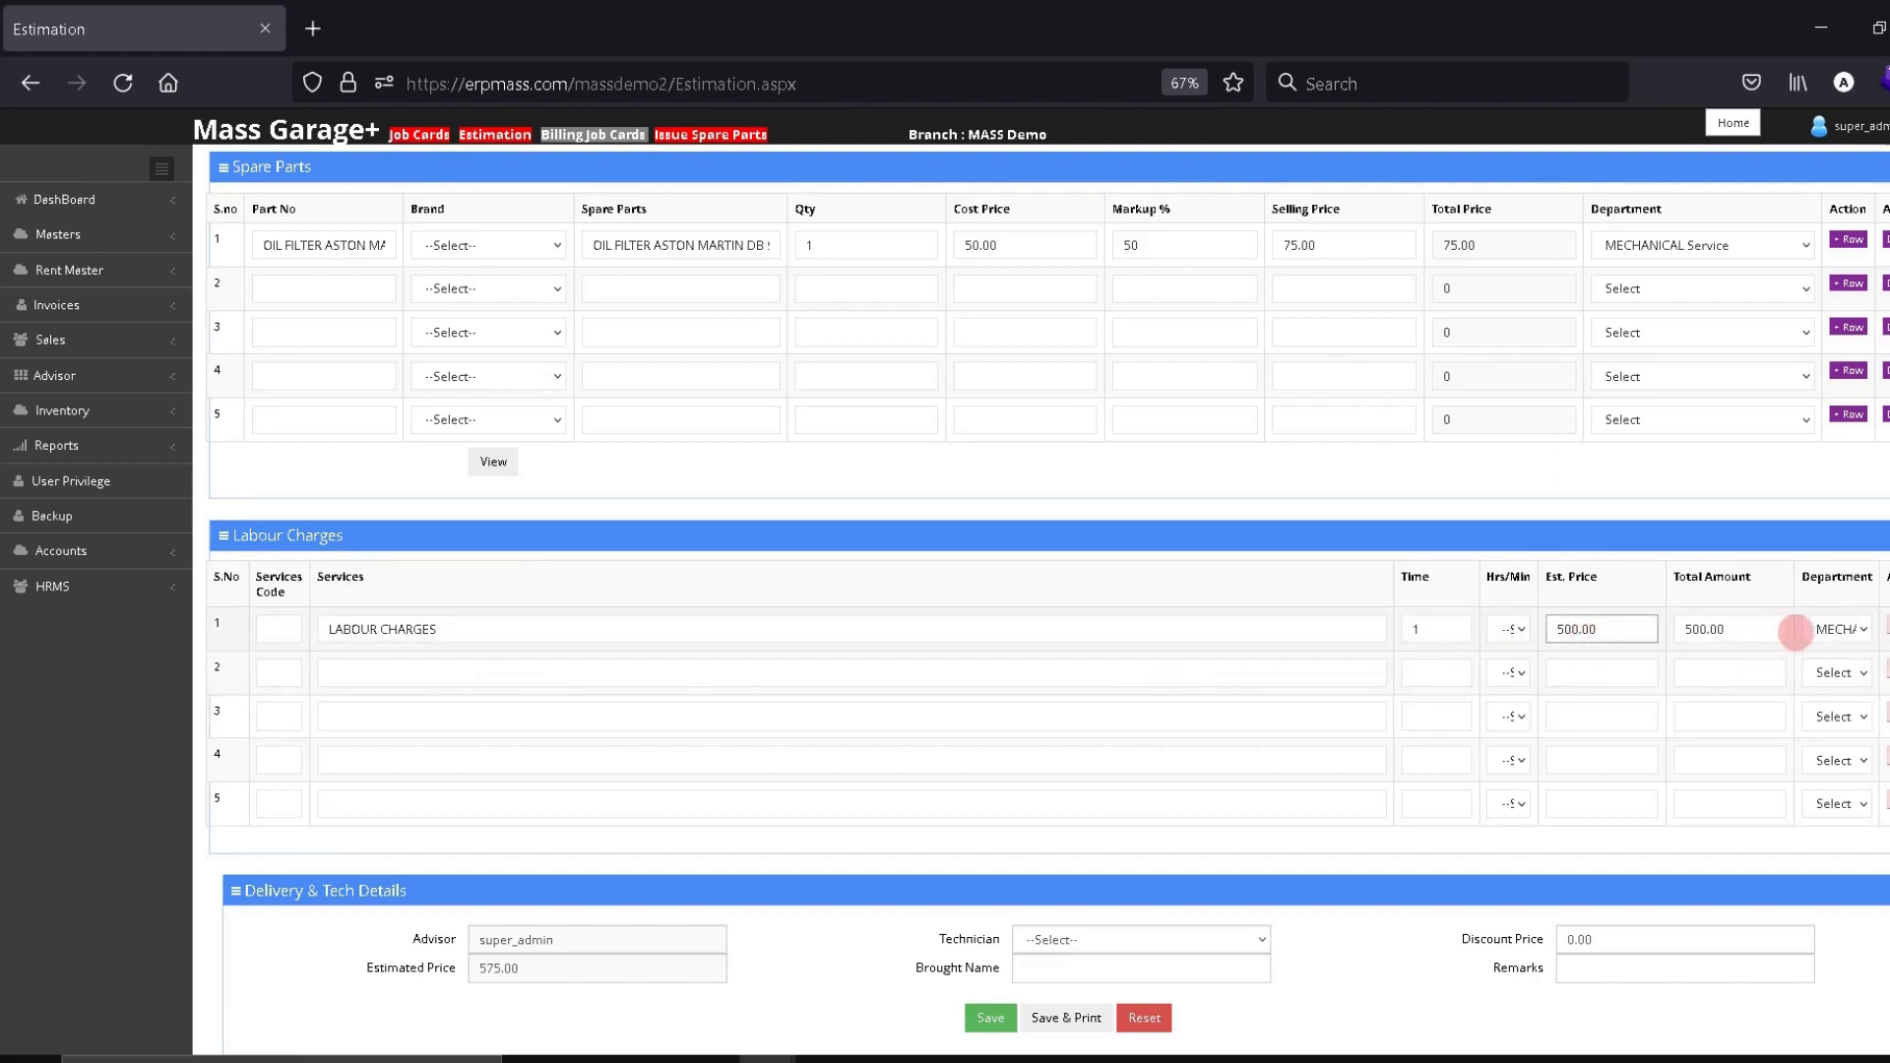
pyautogui.click(1819, 630)
pyautogui.click(1833, 635)
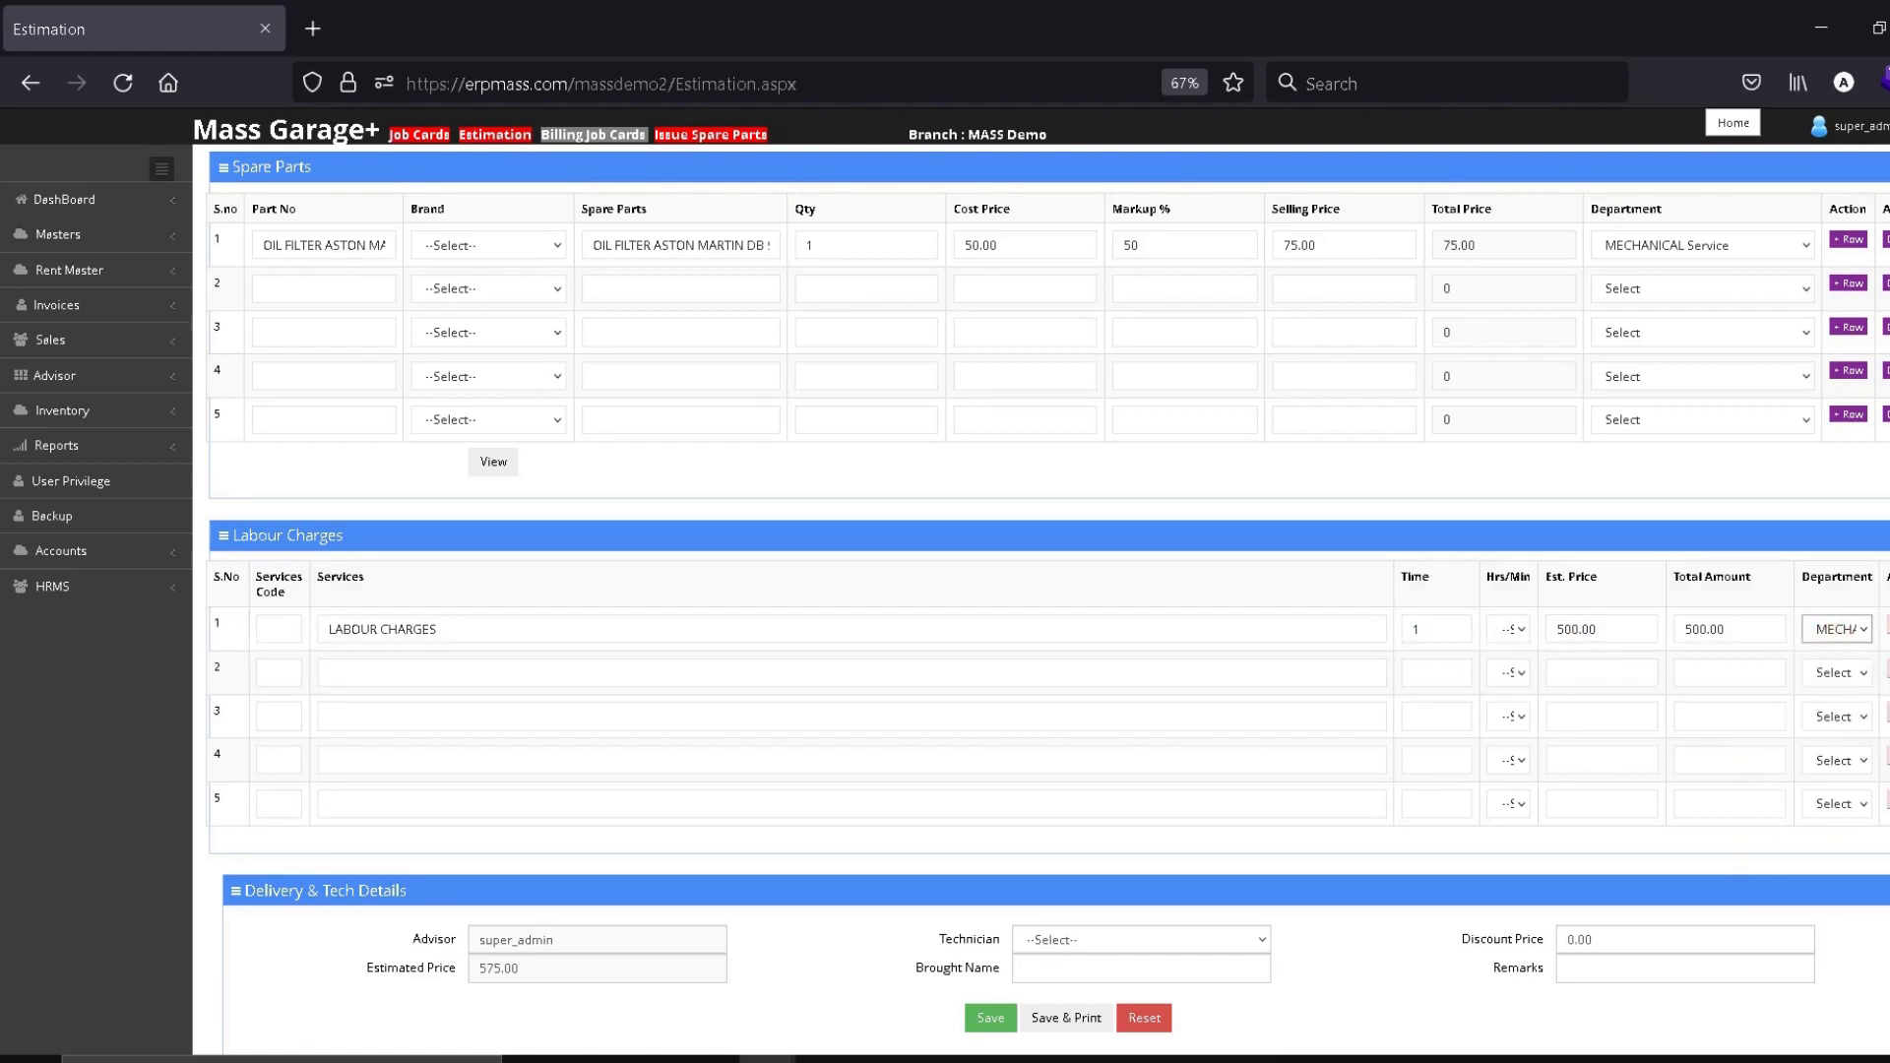
pyautogui.scroll(-2, 1831, 640)
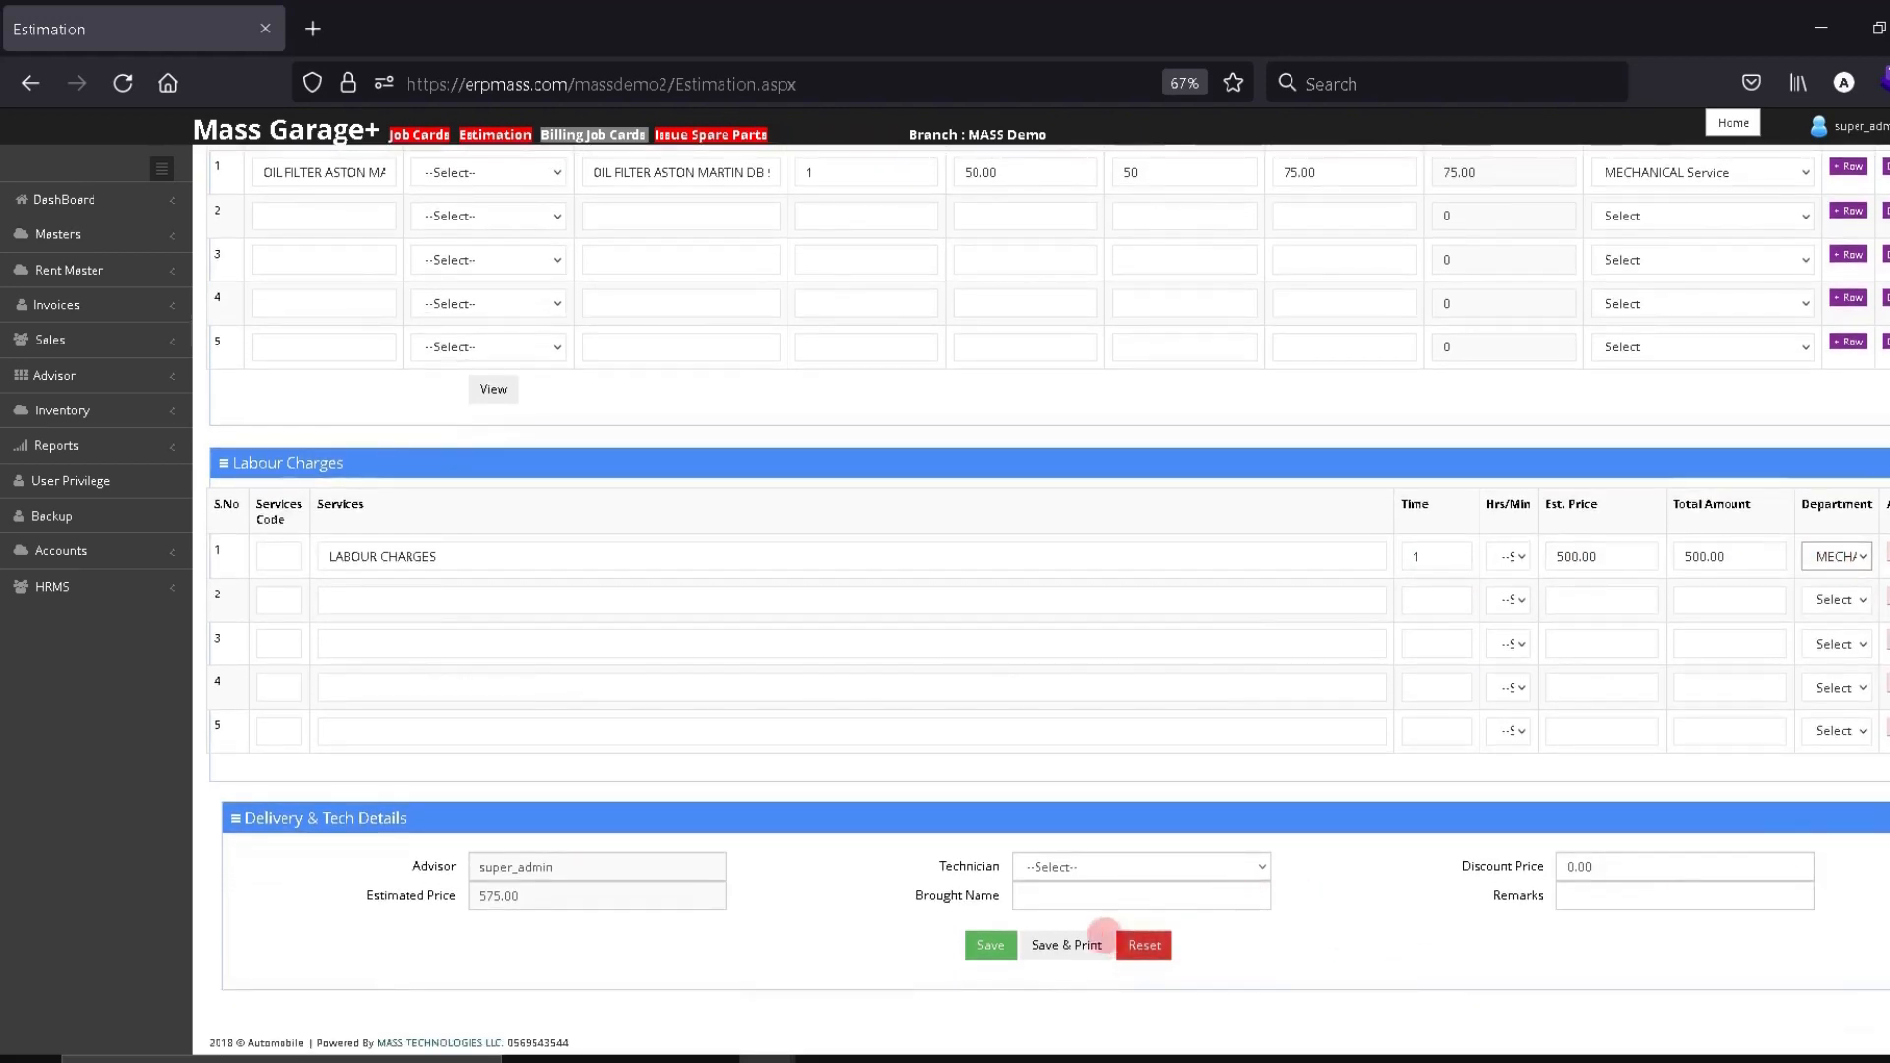
# Save the estimate and dismiss the saved confirmation
pyautogui.click(1119, 872)
pyautogui.click(1063, 897)
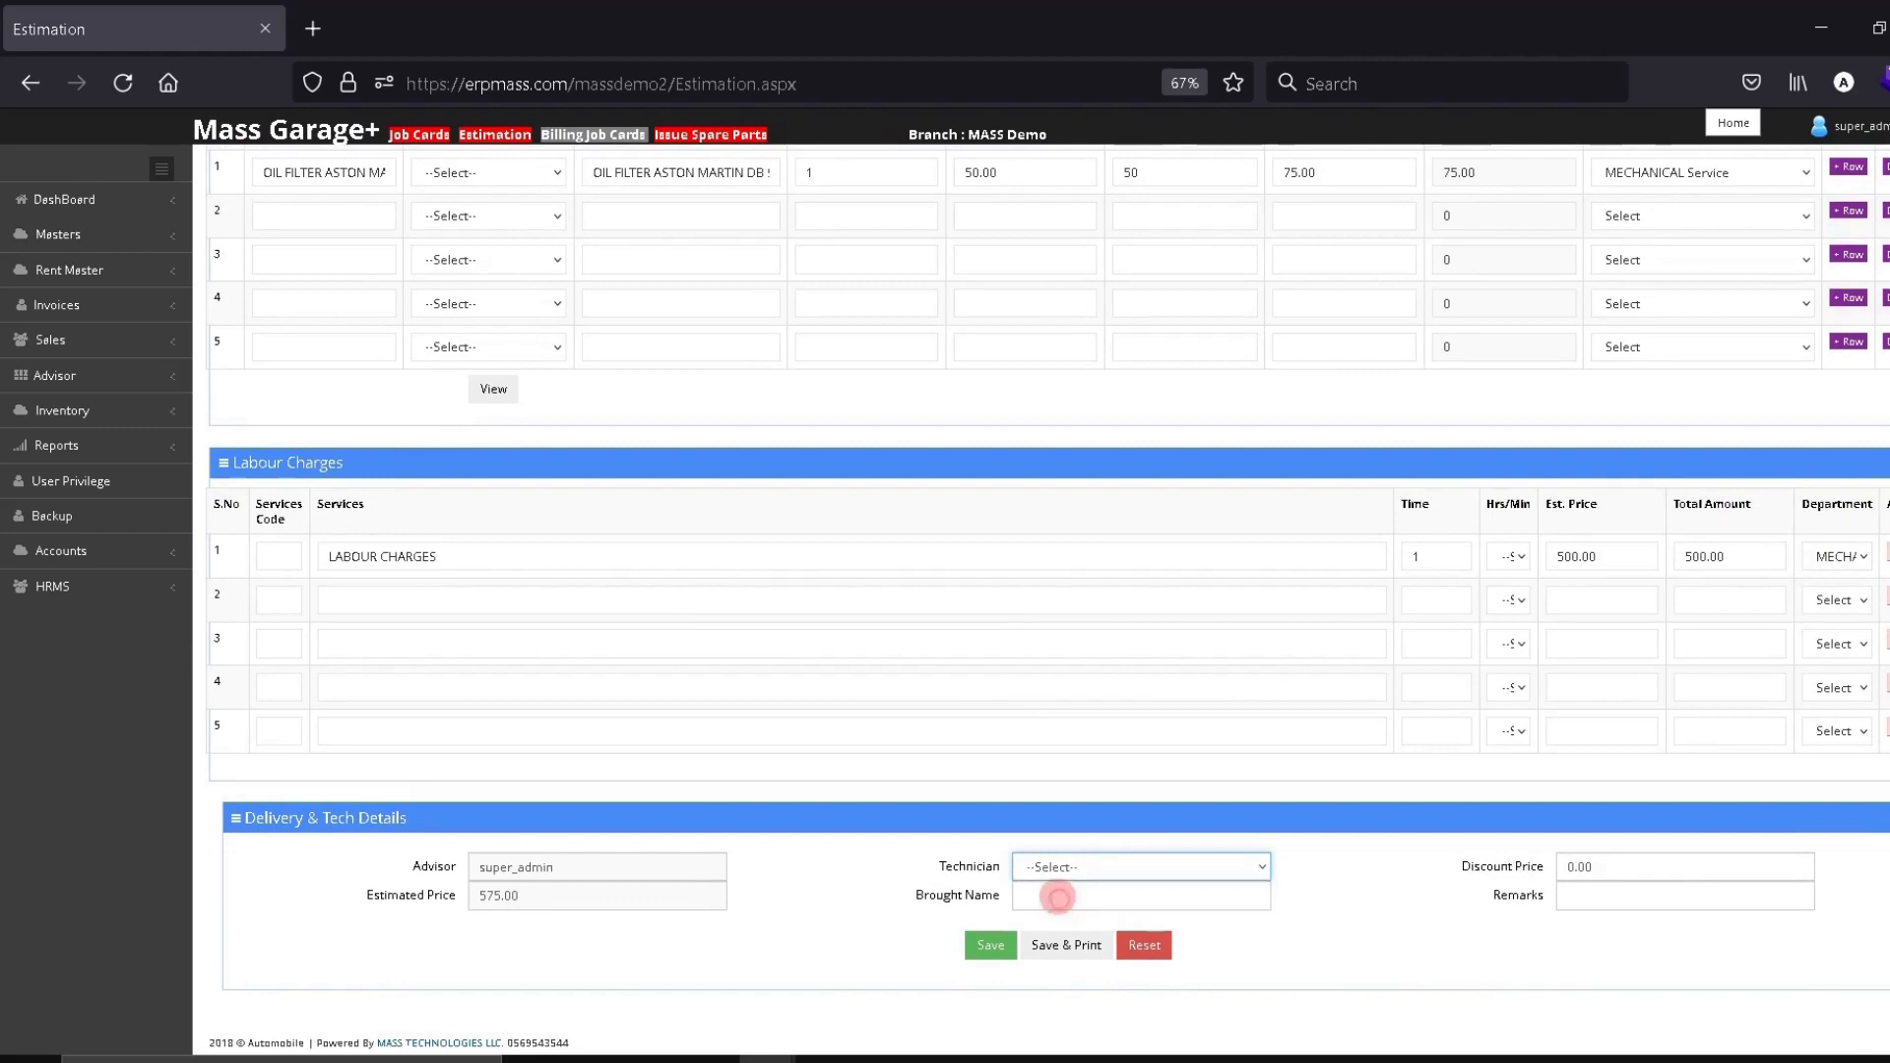
pyautogui.click(995, 943)
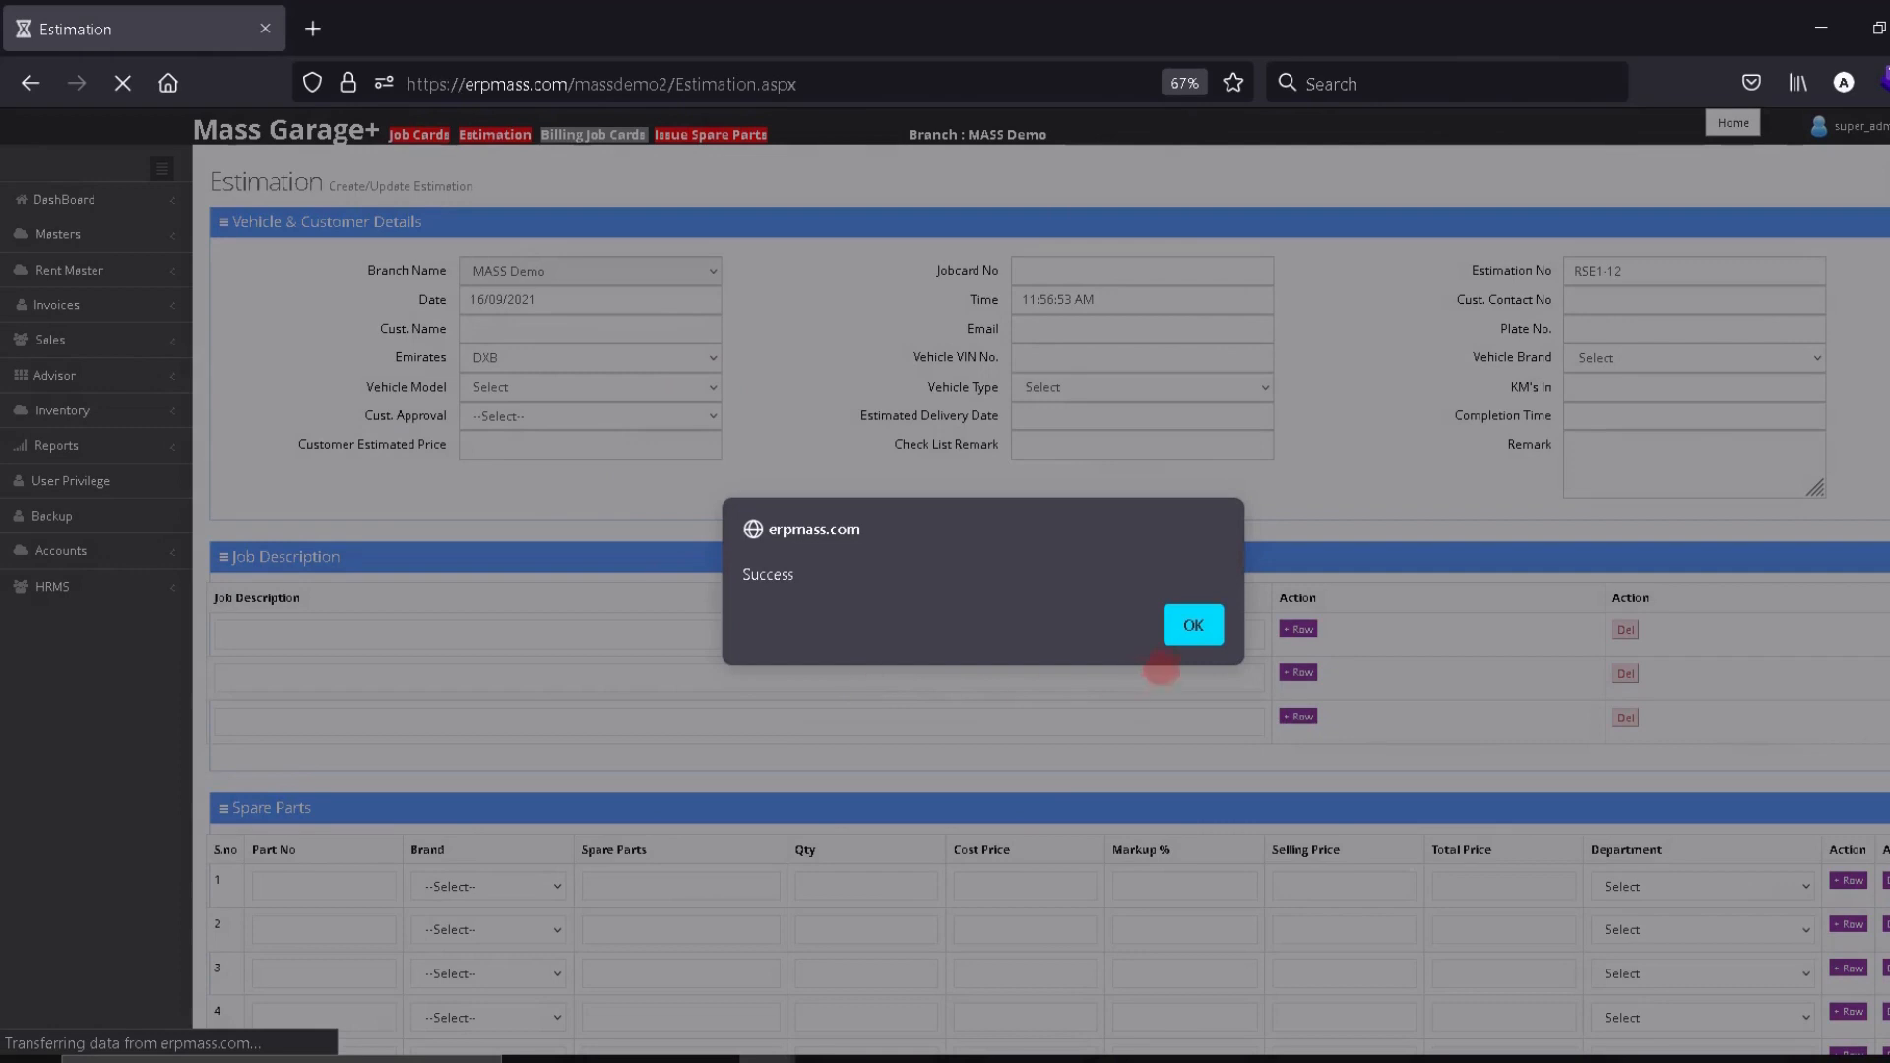
pyautogui.click(1195, 620)
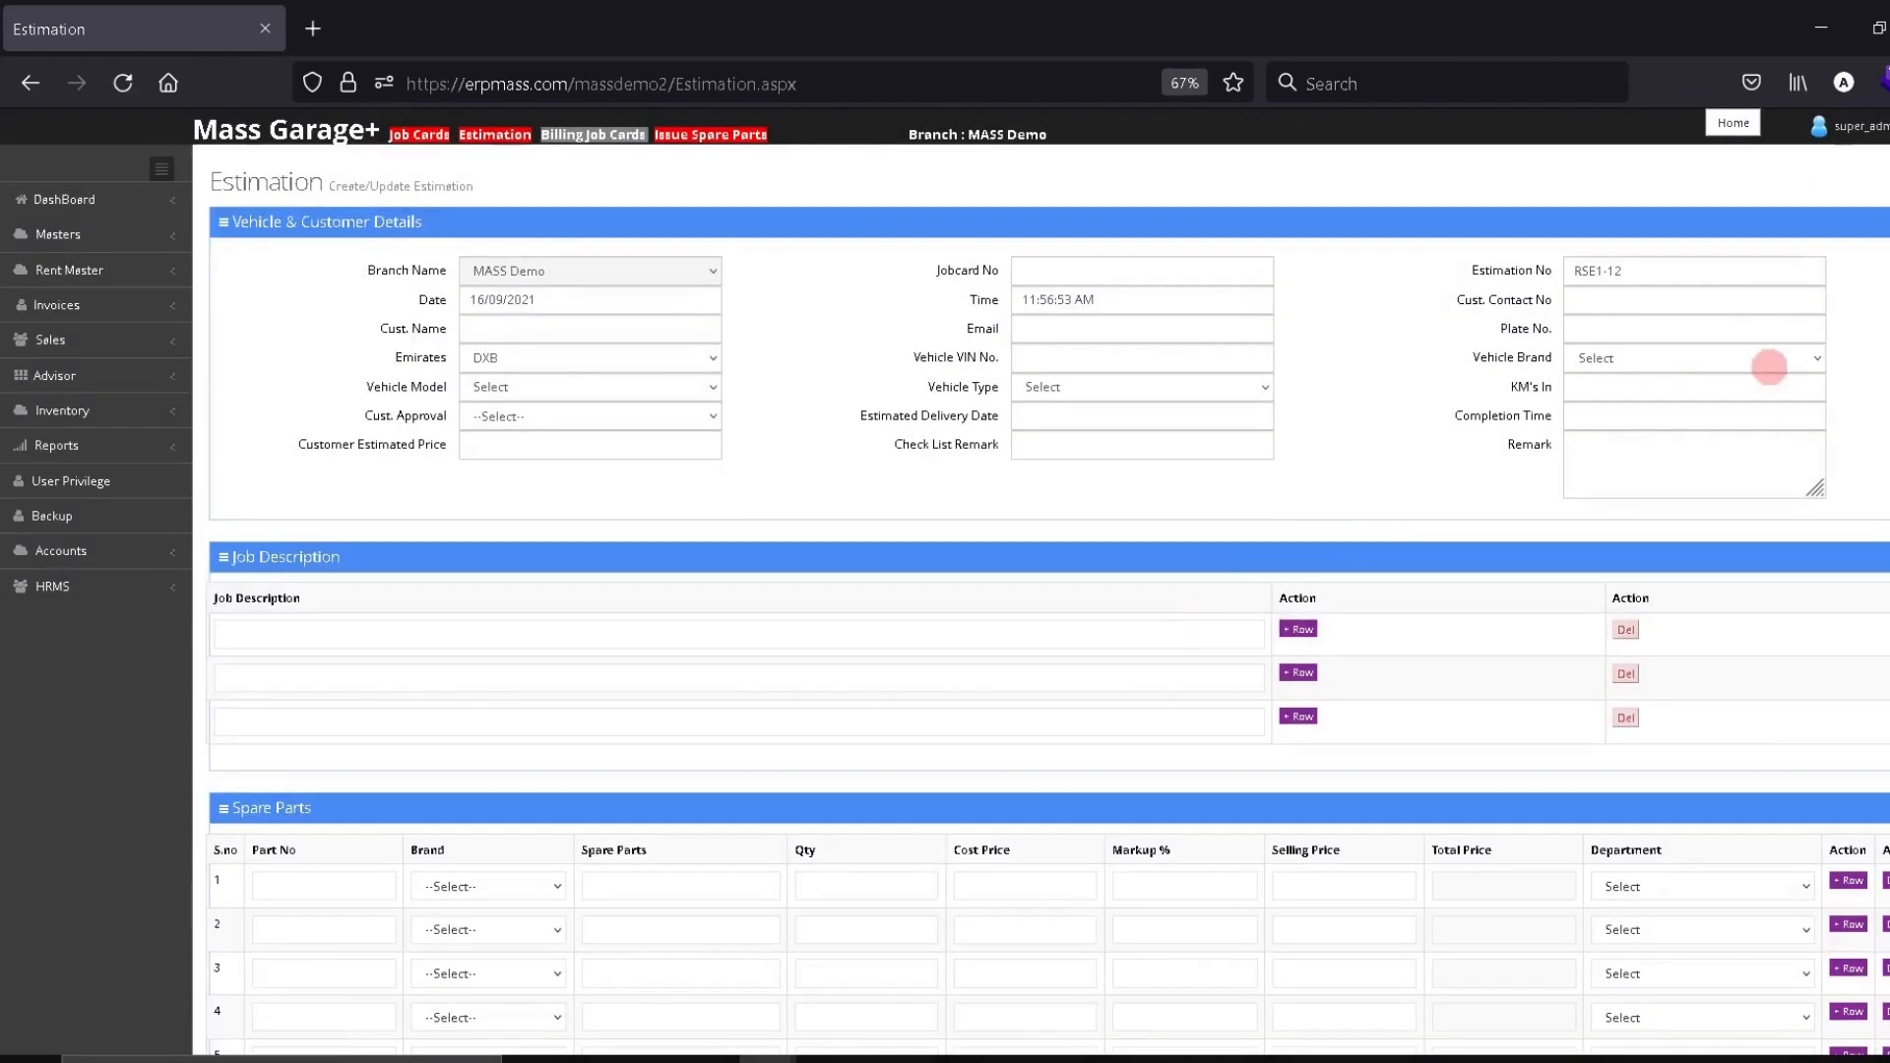
# Replace RSE1-12 with RSE1-11 in Estimation No to reload the saved estimate
pyautogui.moveTo(1622, 270); pyautogui.dragTo(1548, 284)
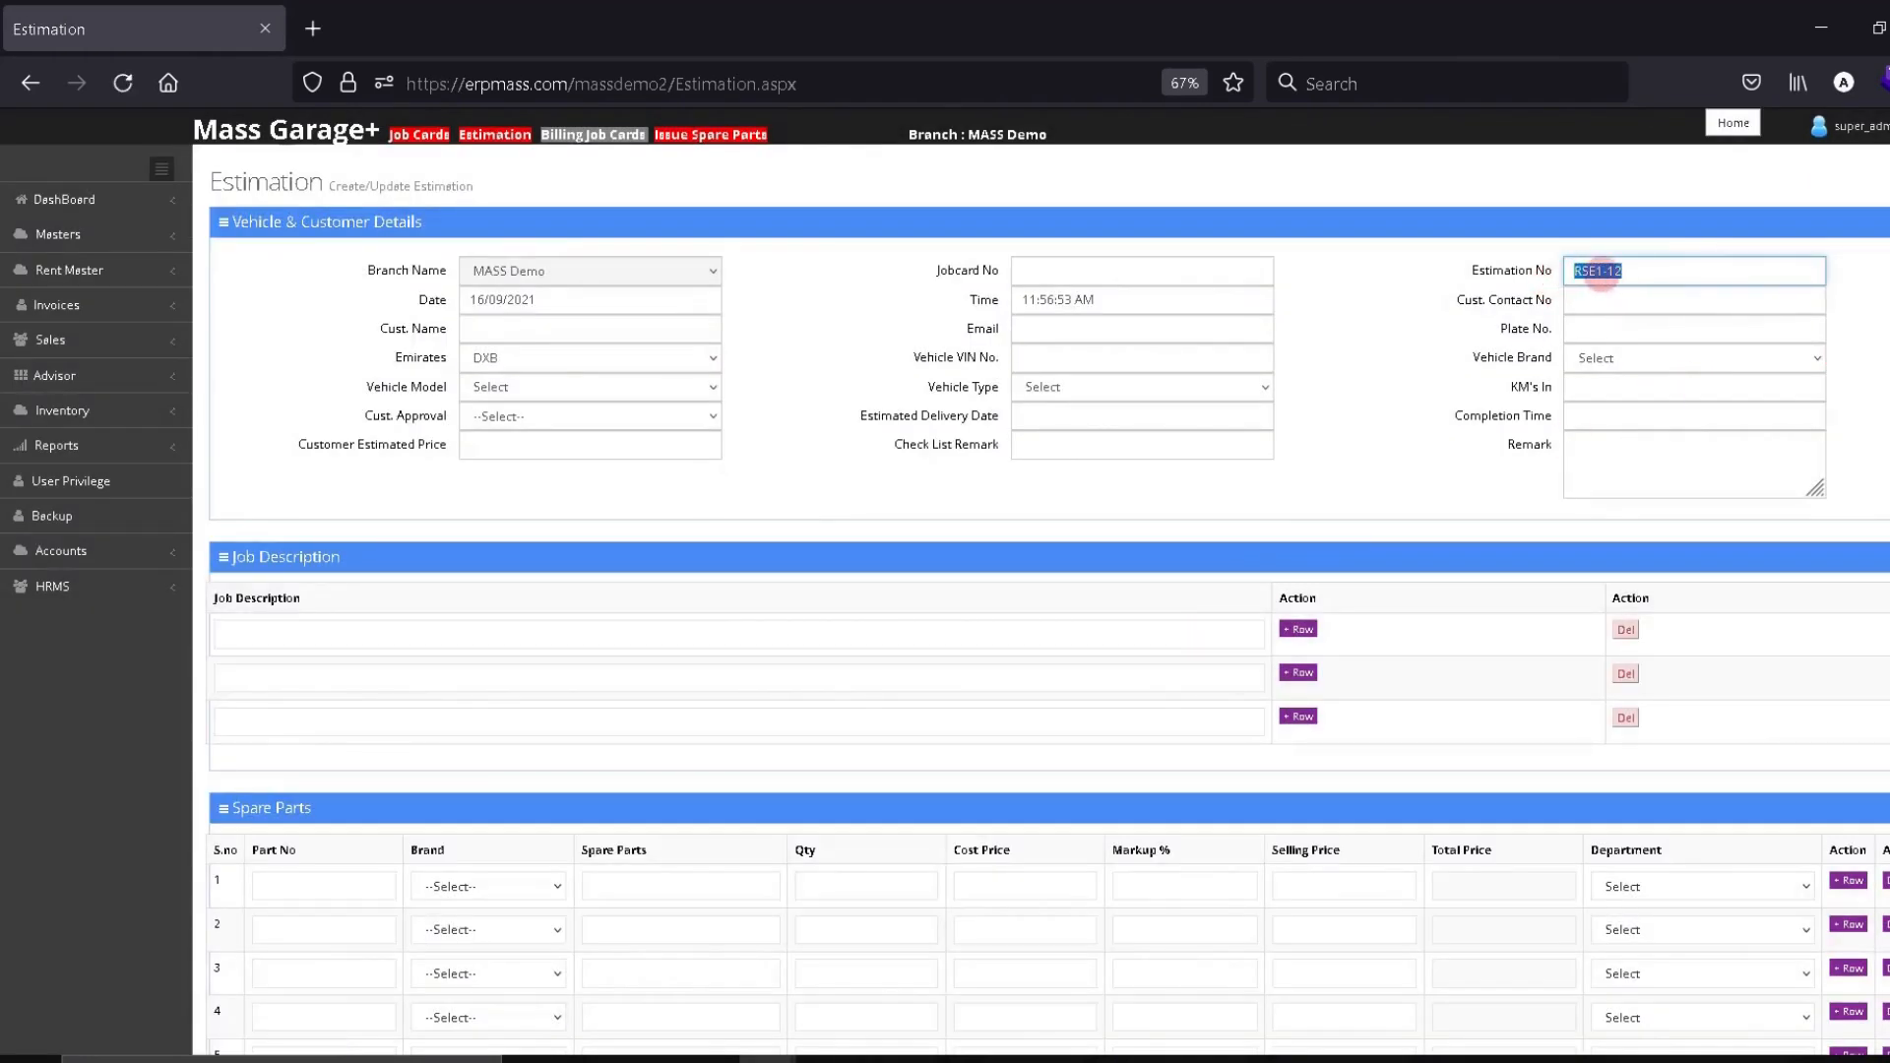
pyautogui.click(1634, 270)
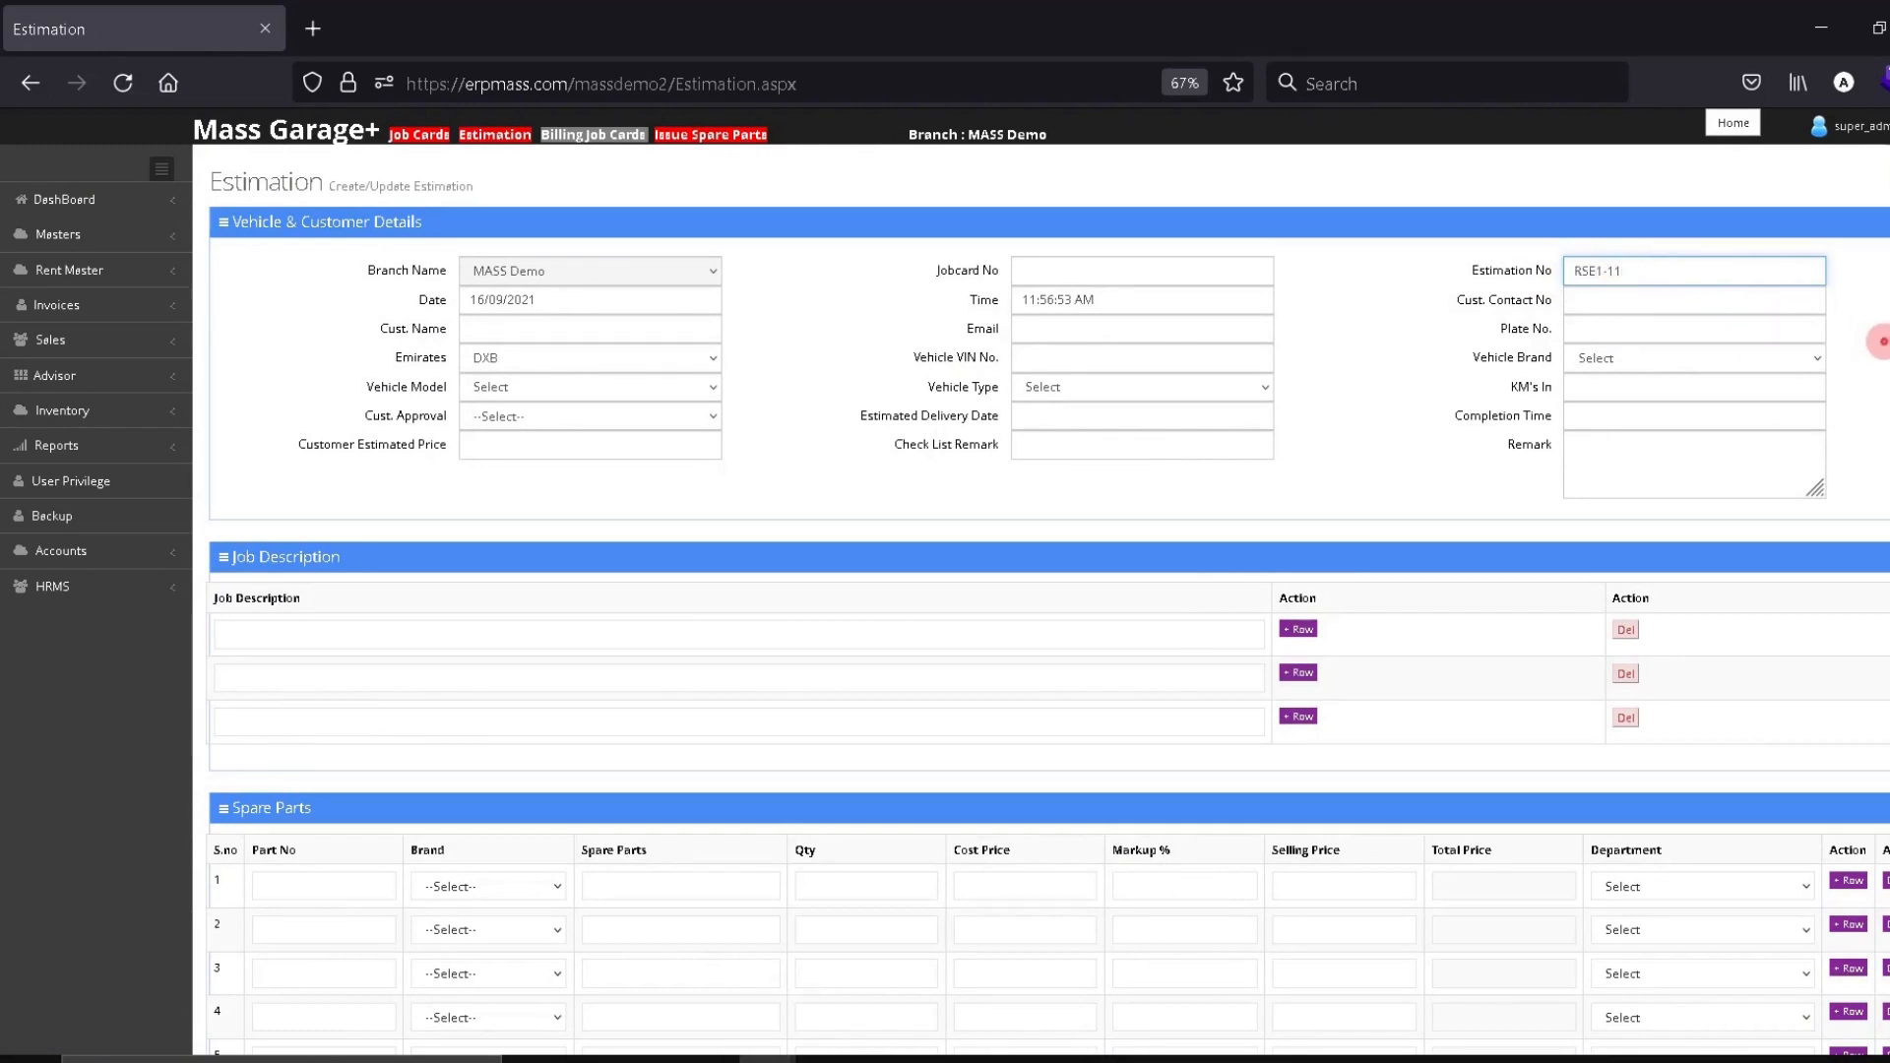
pyautogui.click(1883, 341)
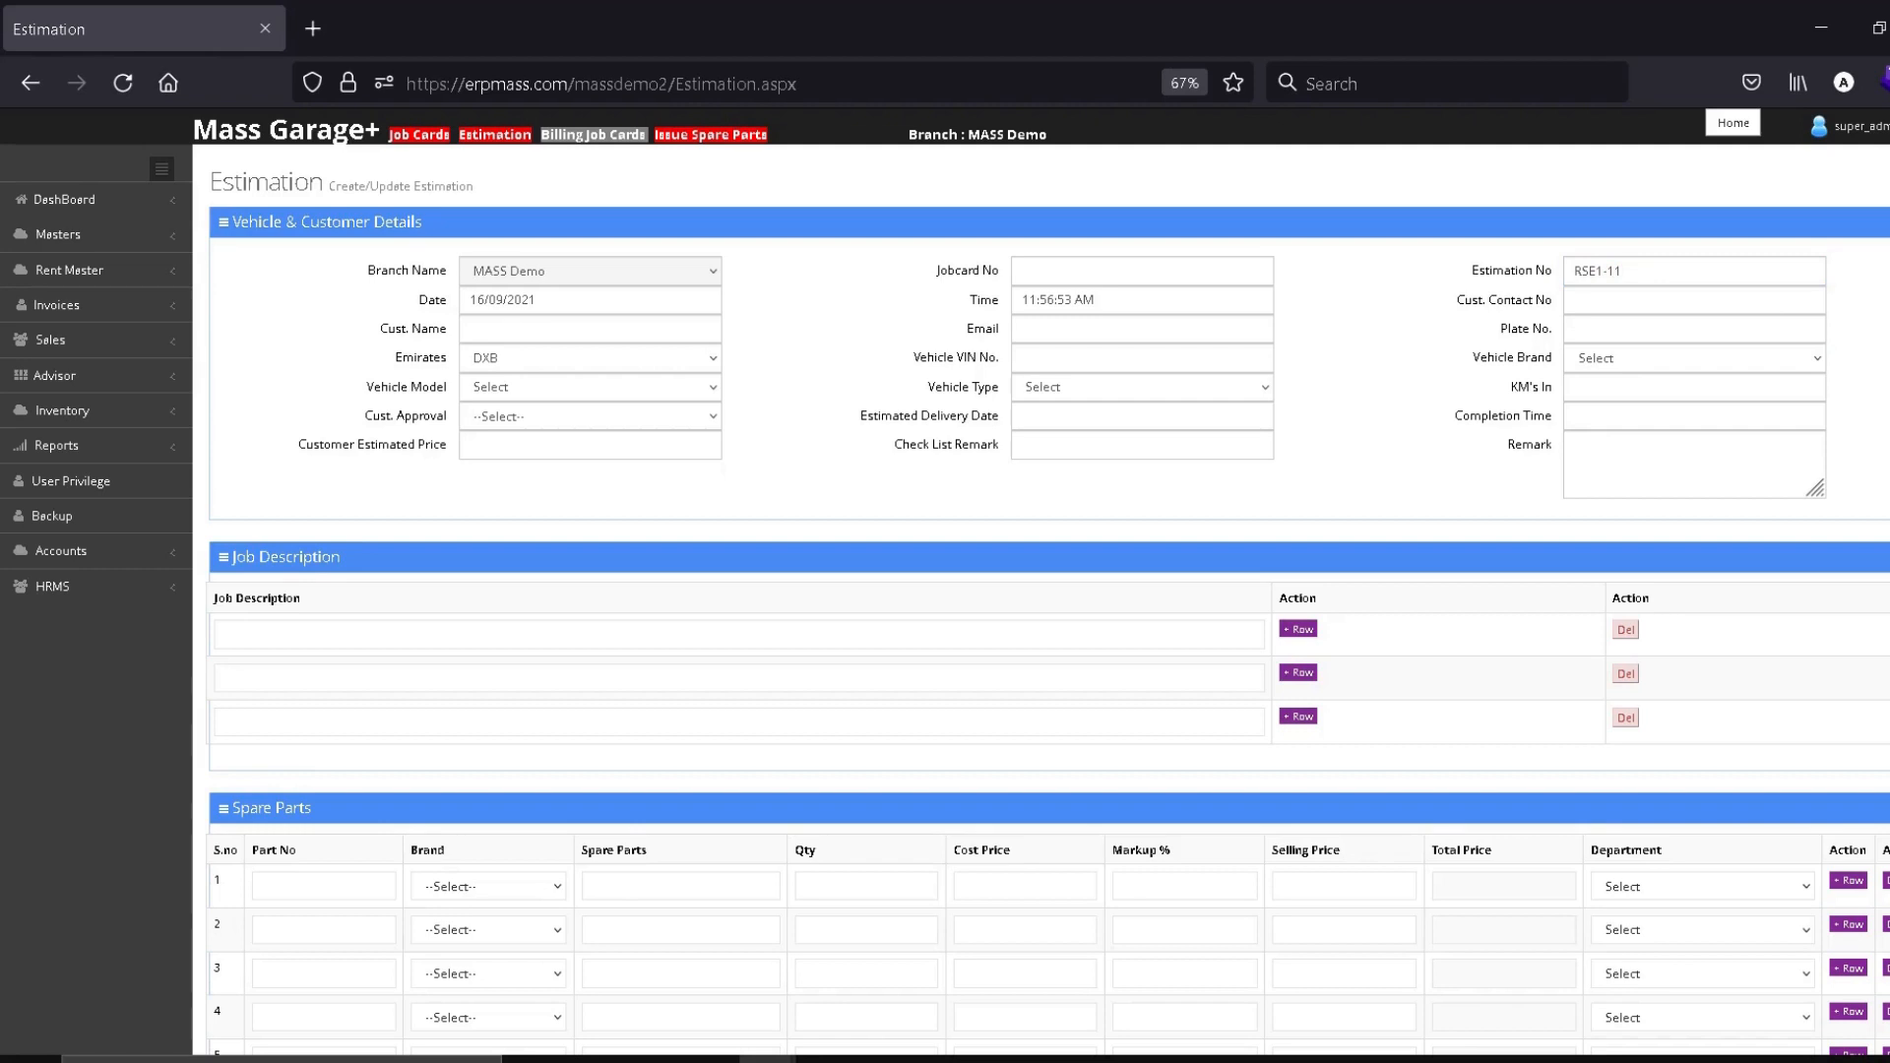
pyautogui.scroll(-8, 962, 751)
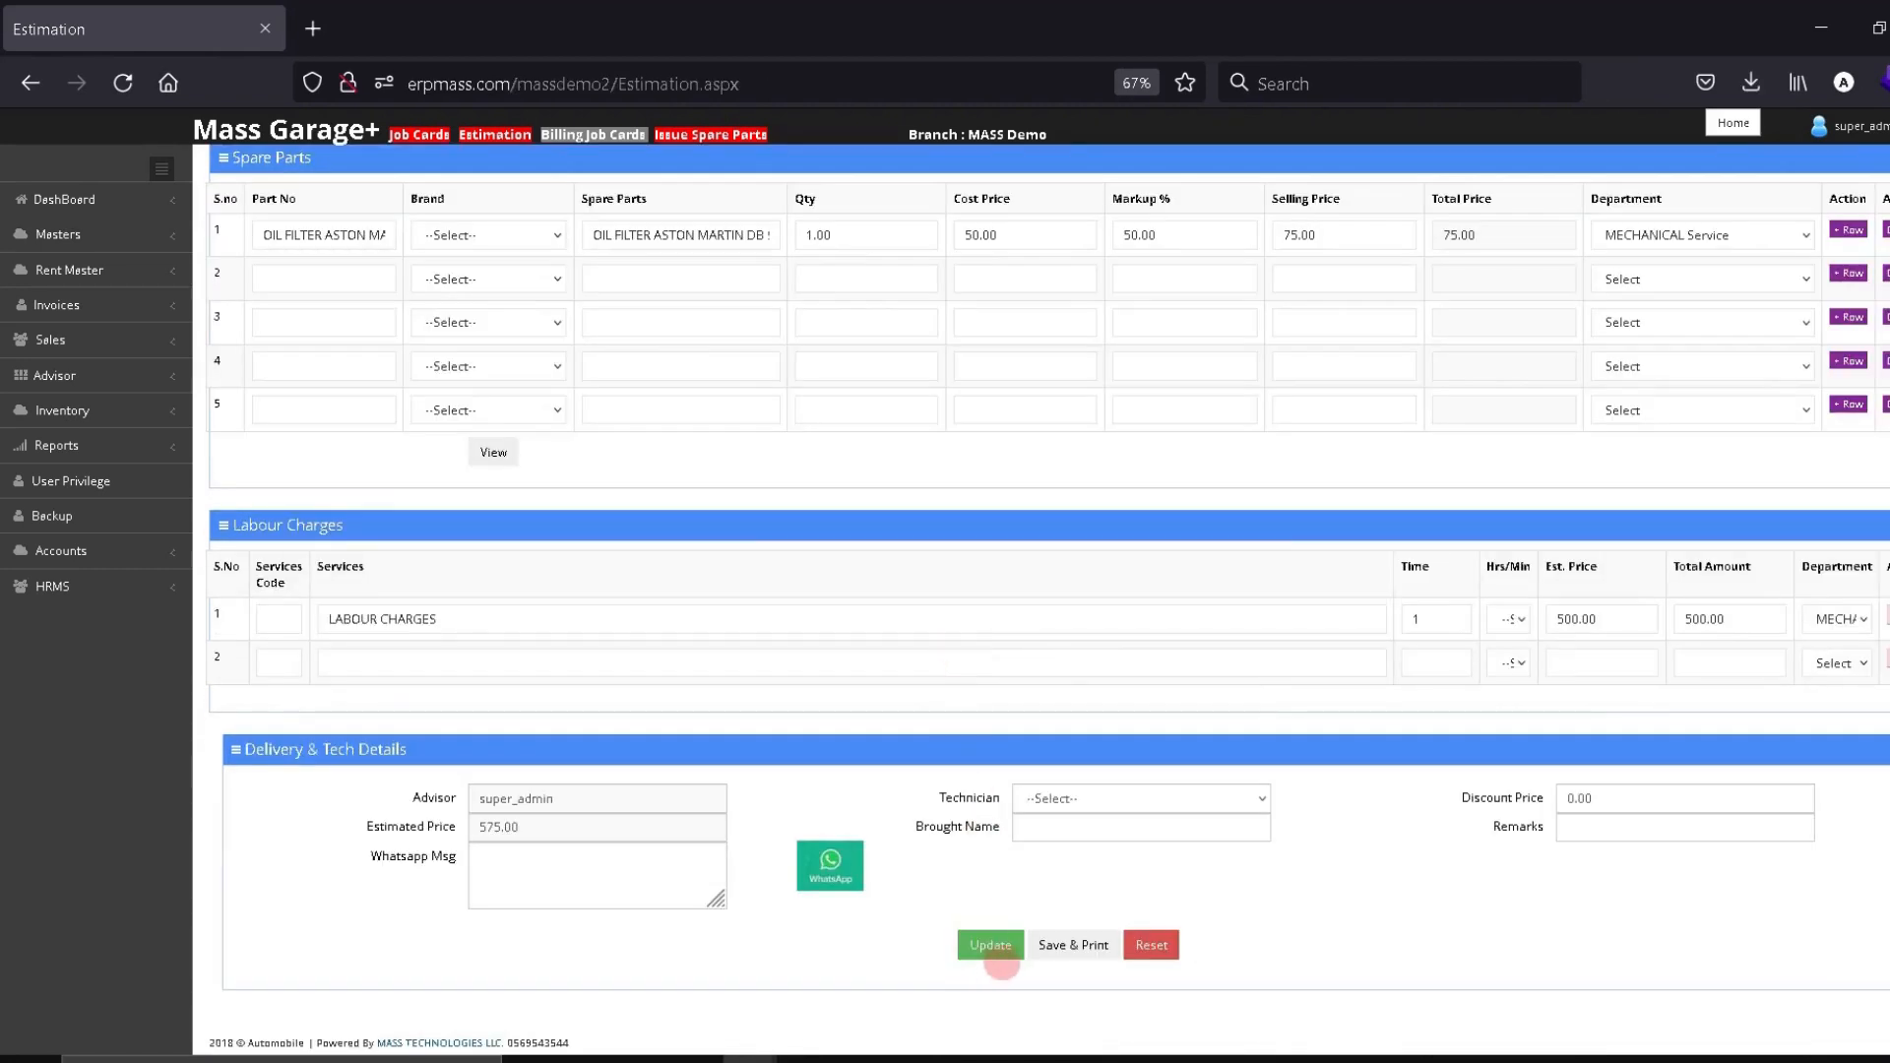
# Save & Print RSE1-11 and review its PDF showing Grand Total AED 575.00
pyautogui.click(1061, 948)
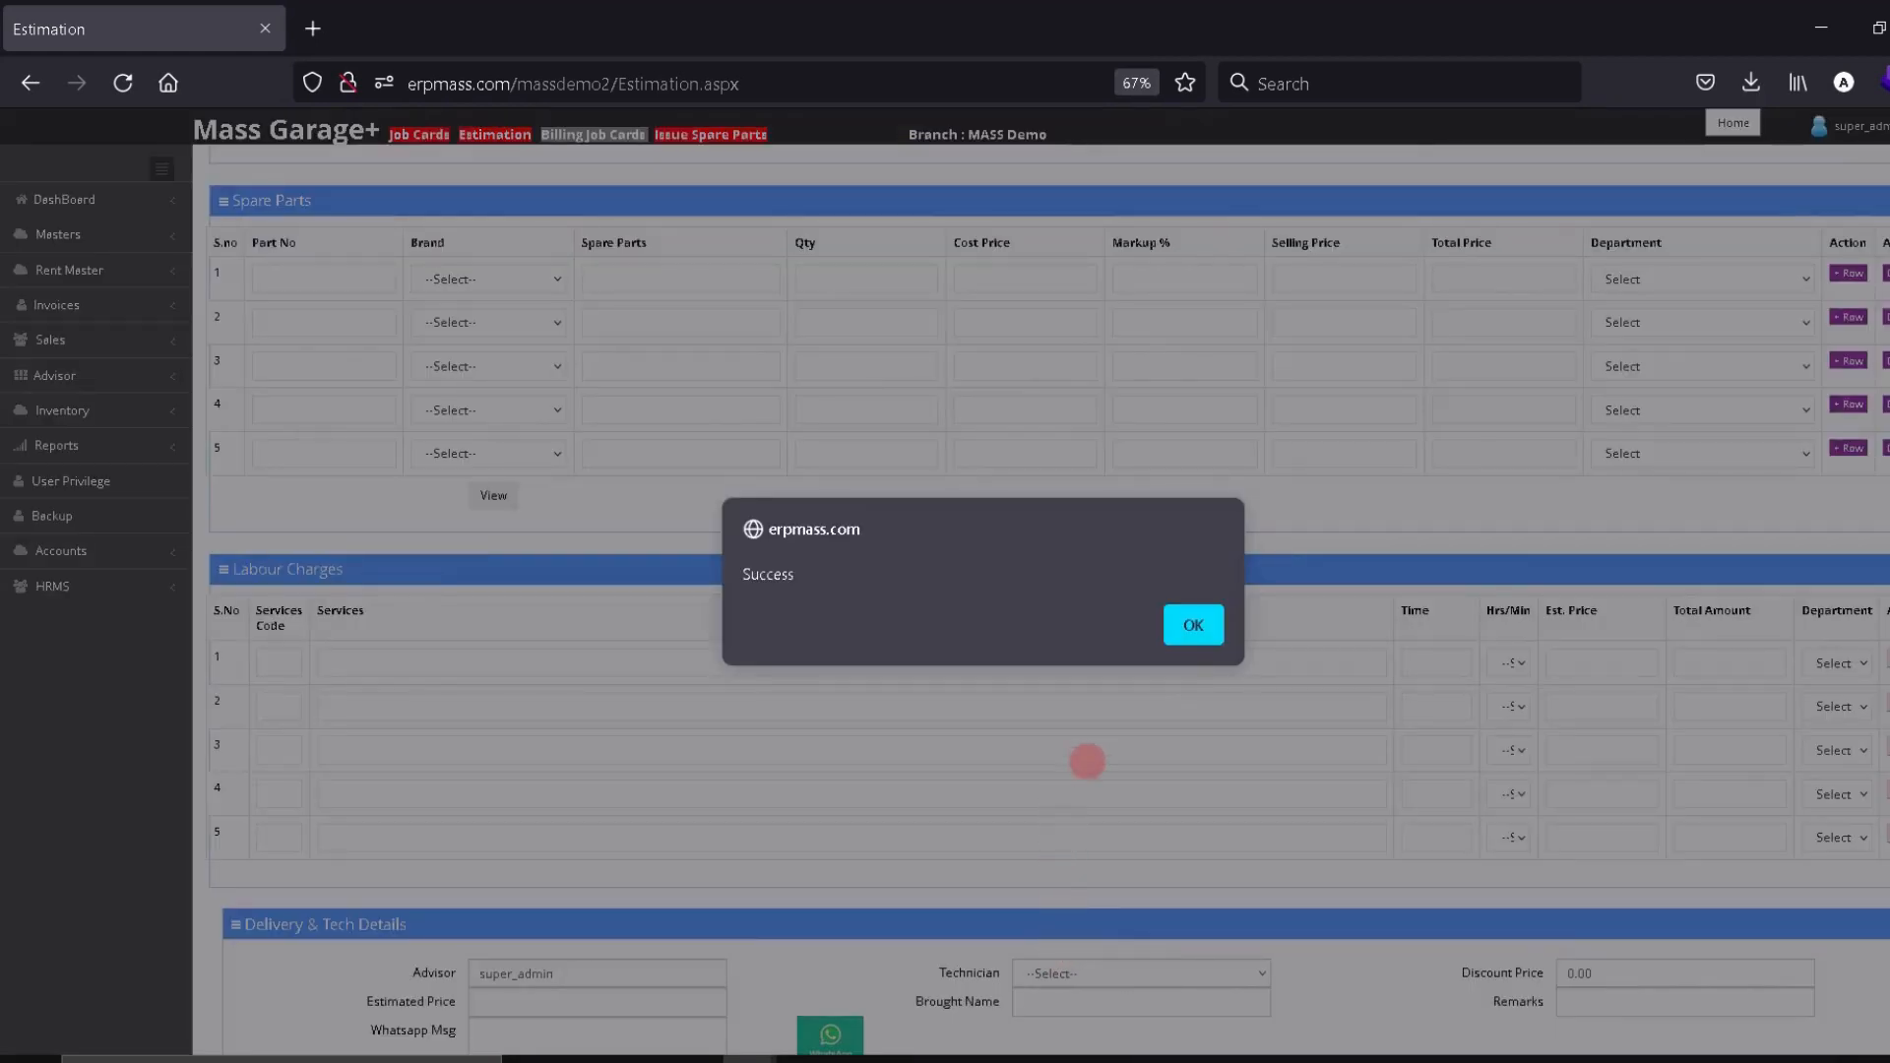
pyautogui.click(1186, 626)
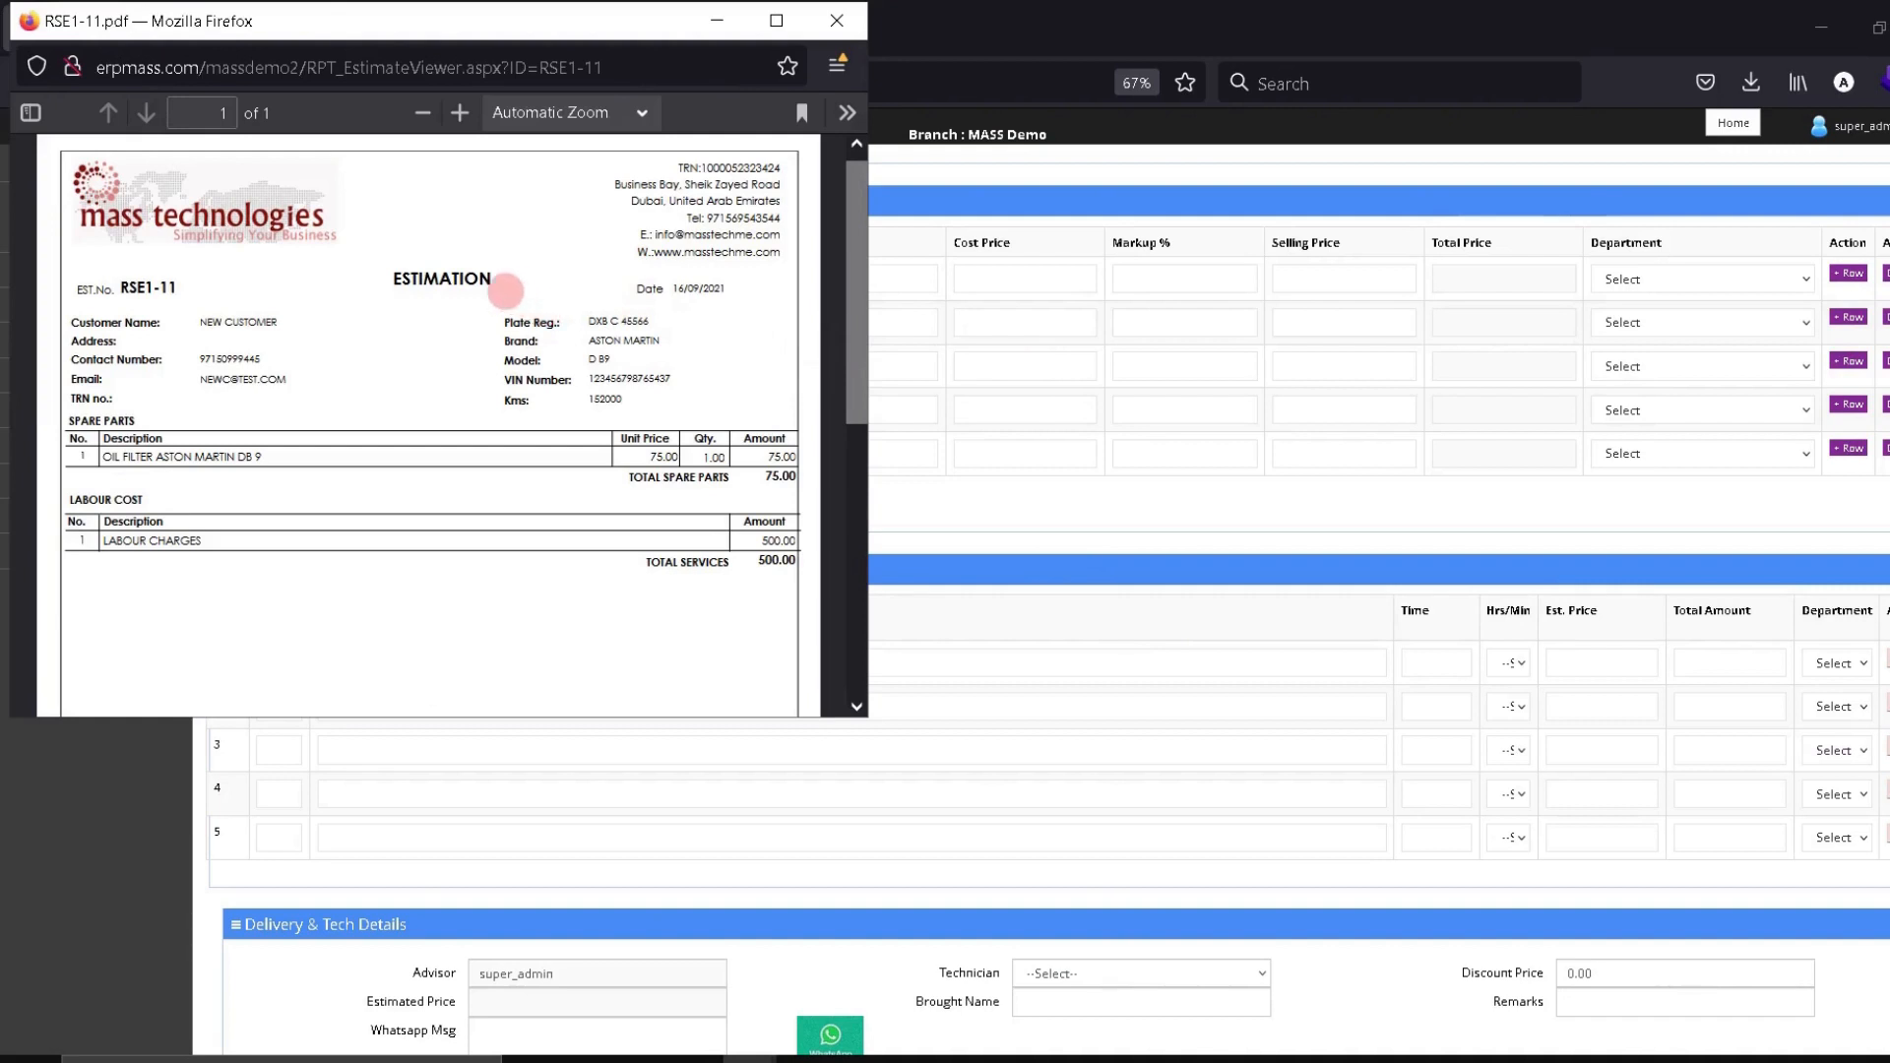
pyautogui.scroll(-5, 523, 371)
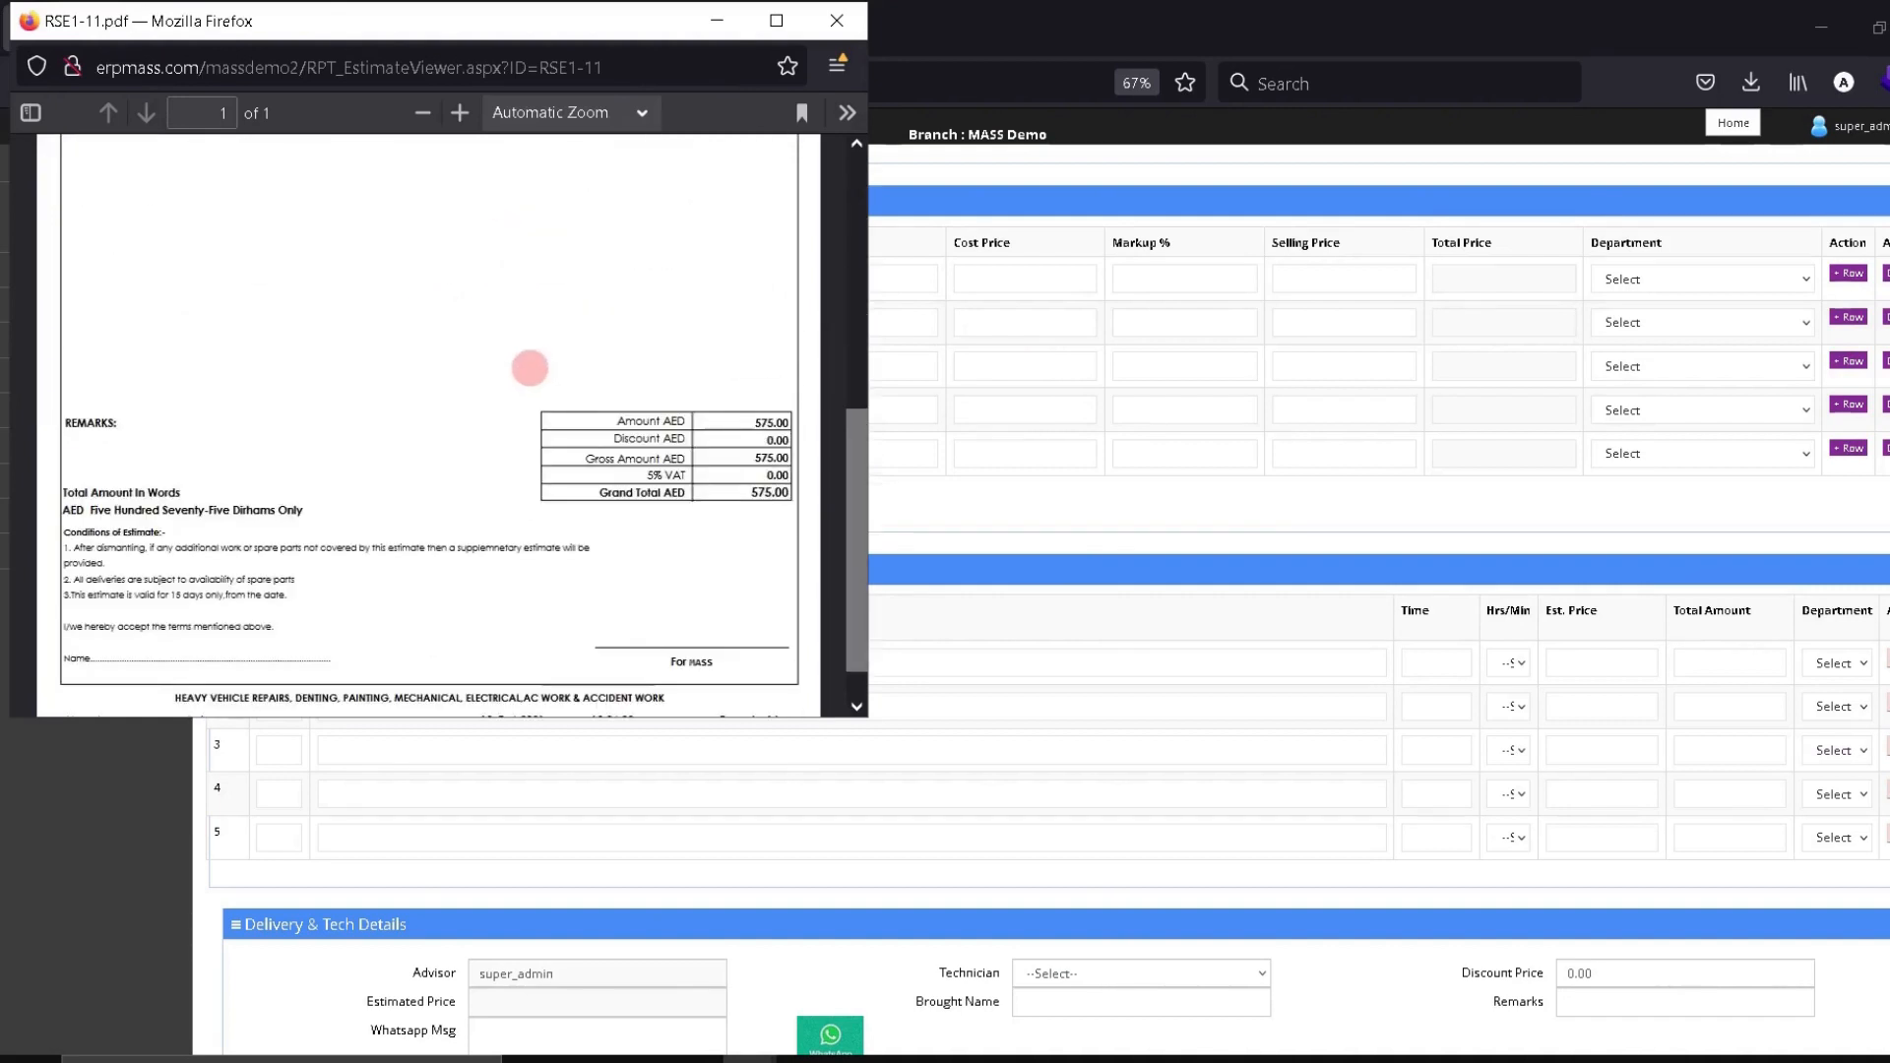
pyautogui.scroll(3, 523, 375)
pyautogui.scroll(-3, 581, 522)
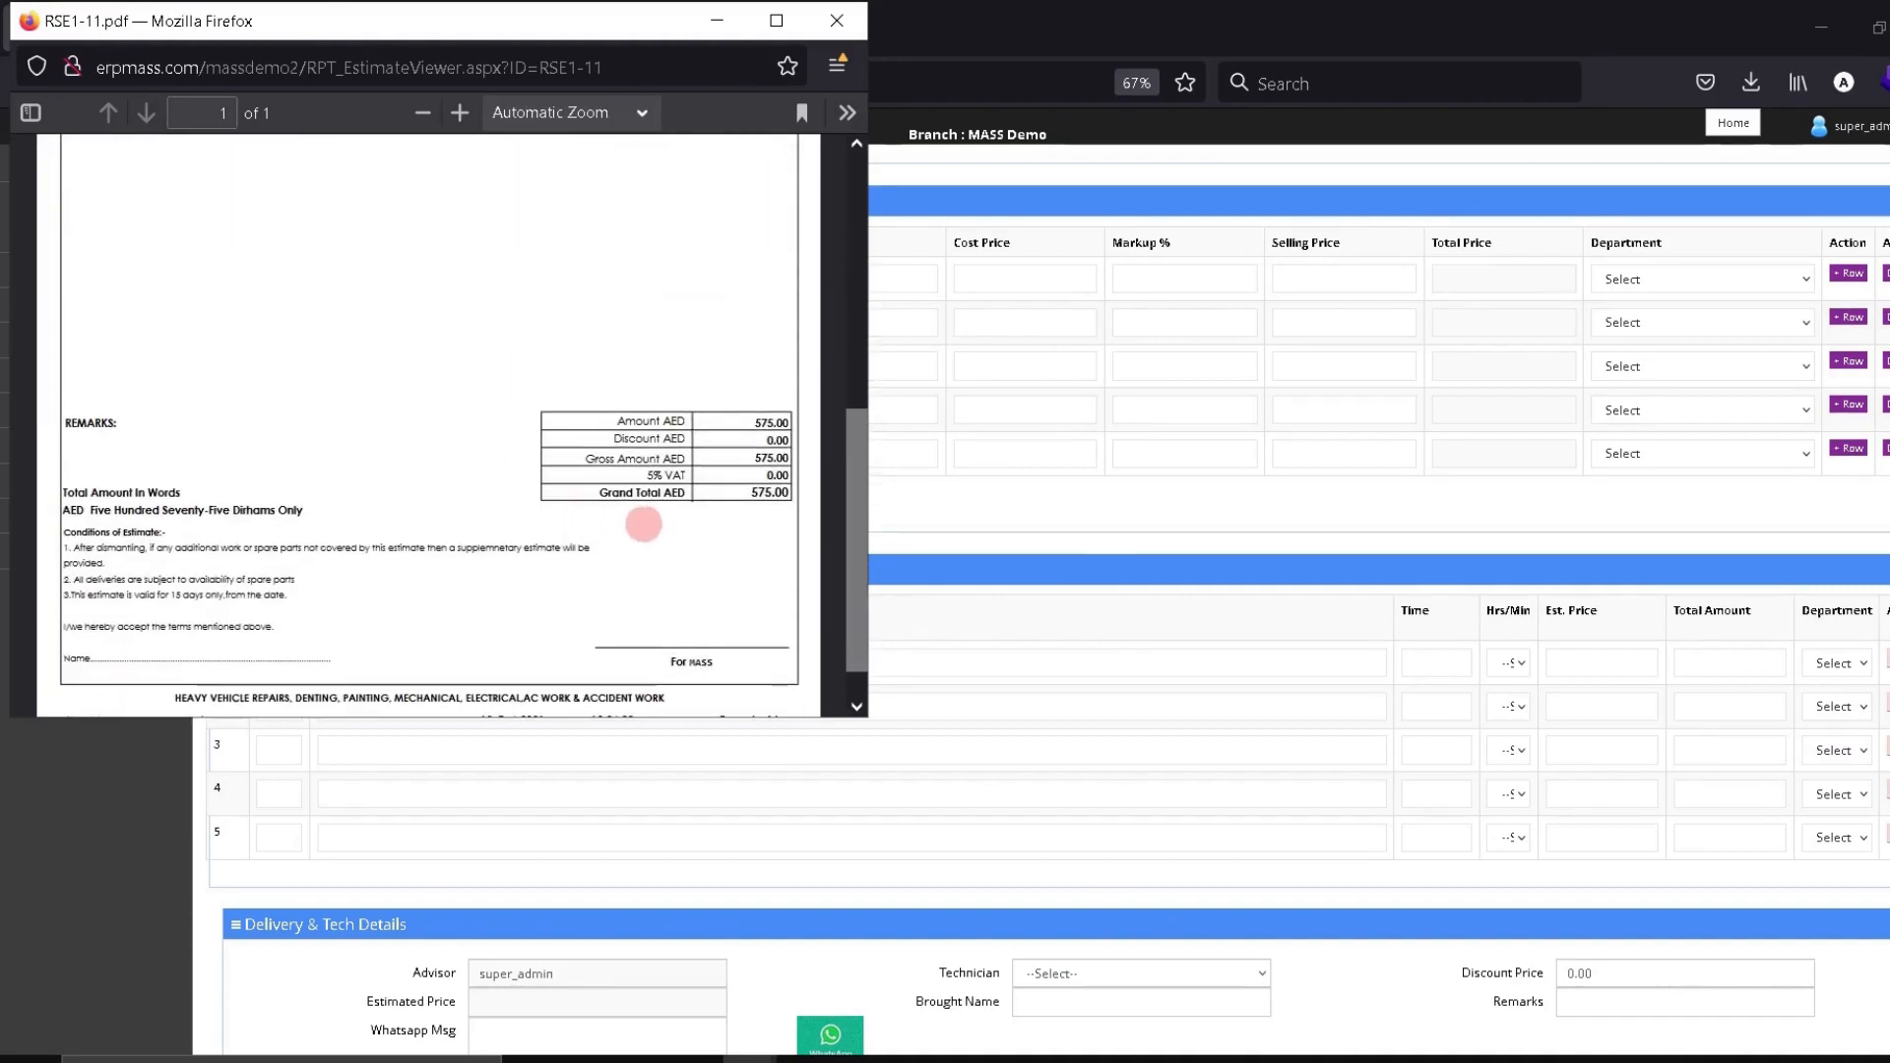